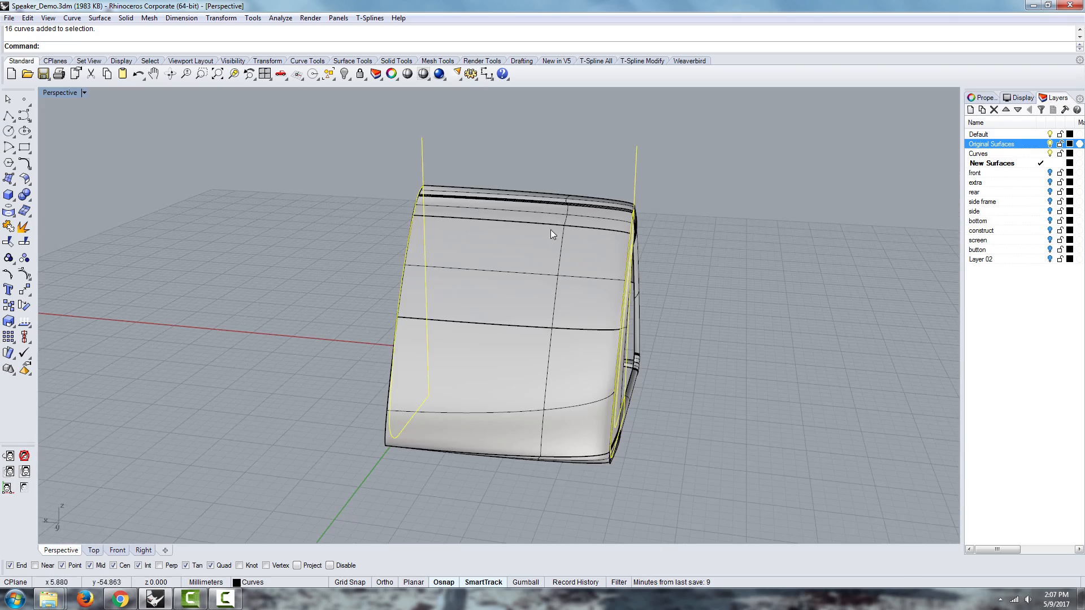
- Select the arc at the end of the top ridge and examine how the profile curves meet the original surfaces
right_click_drag(551, 231, 399, 199)
left_click(304, 215)
scroll(304, 216, "up", 4)
scroll(399, 200, "up", 4)
left_click(407, 206)
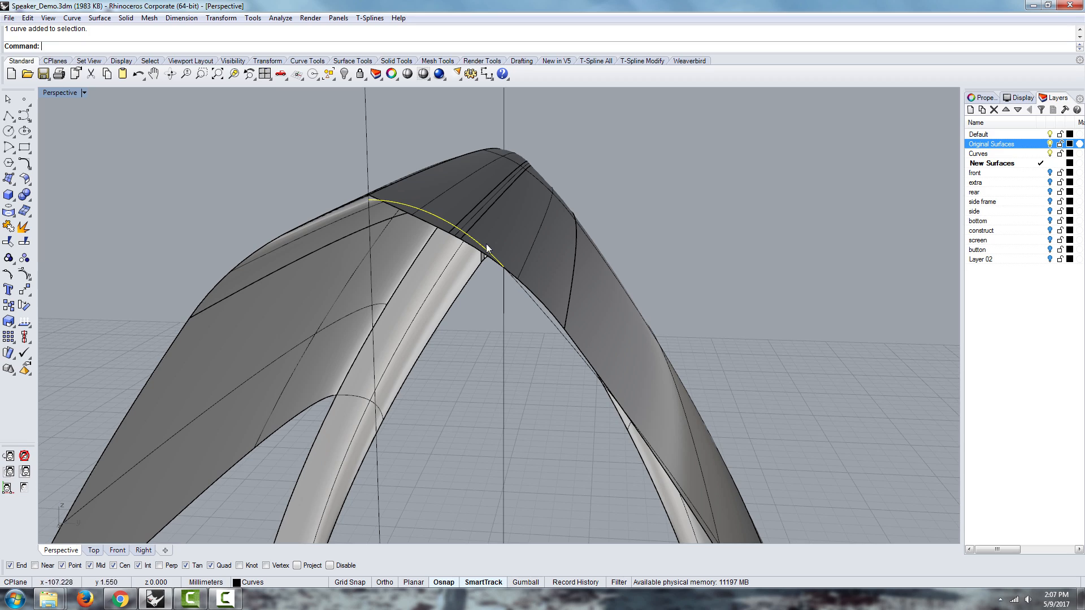
right_click_drag(267, 258, 694, 307)
scroll(693, 302, "up", 2)
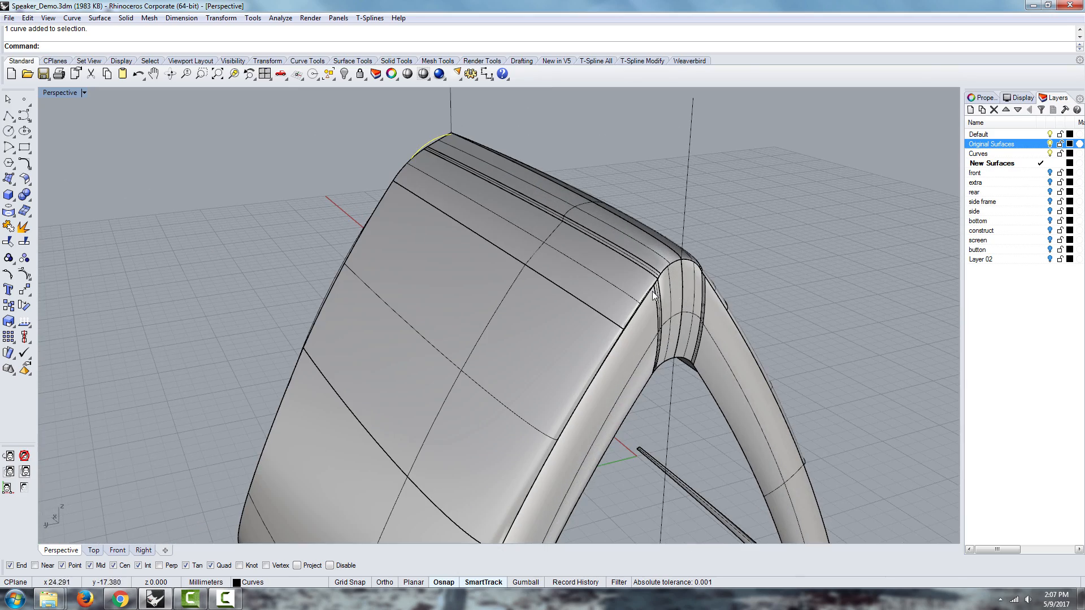
- Clear the curve selection and hide the Original Surfaces layer
right_click(1000, 146)
key("Escape")
left_click(1049, 143)
- Show the control points of the top arcs on the outer side profile and the center profile and compare them
left_click(663, 277)
right_click_drag(663, 276, 595, 269)
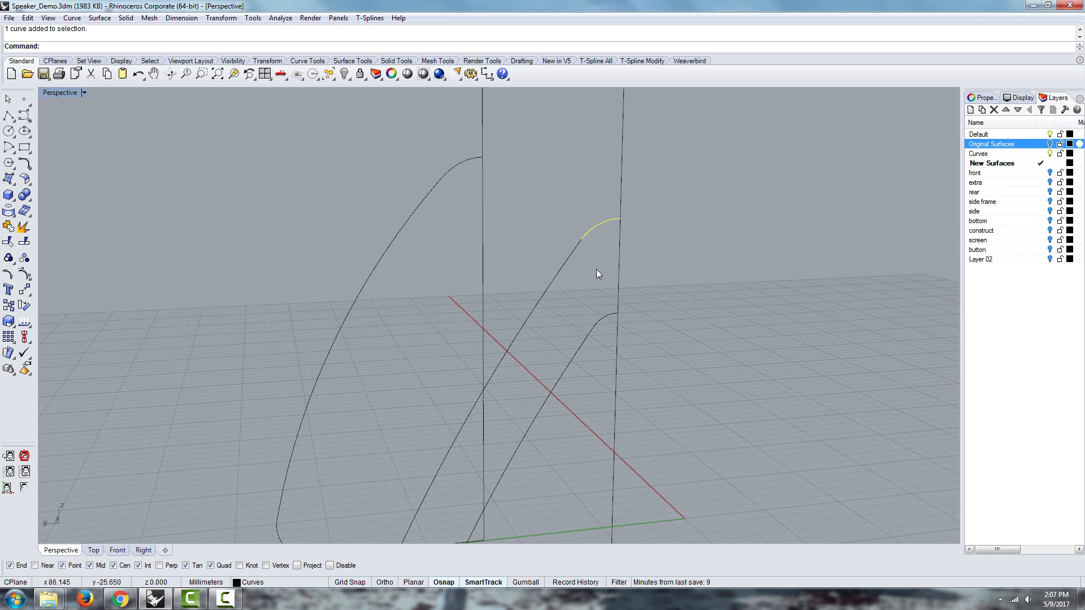
left_click(24, 274)
right_click_drag(576, 198, 619, 220)
left_click(450, 161)
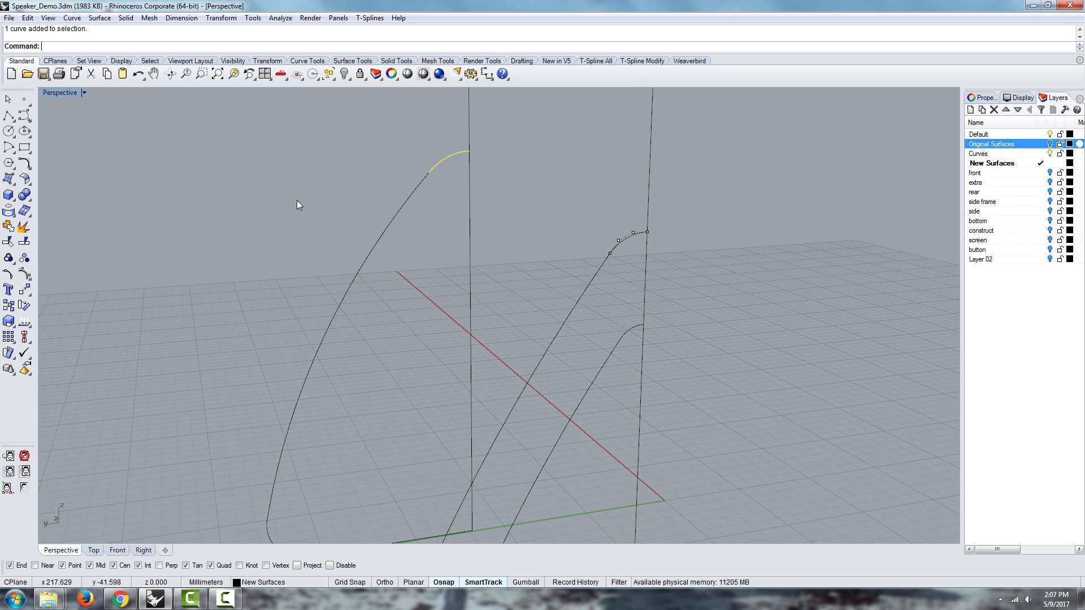
left_click(23, 274)
right_click_drag(463, 225, 584, 216)
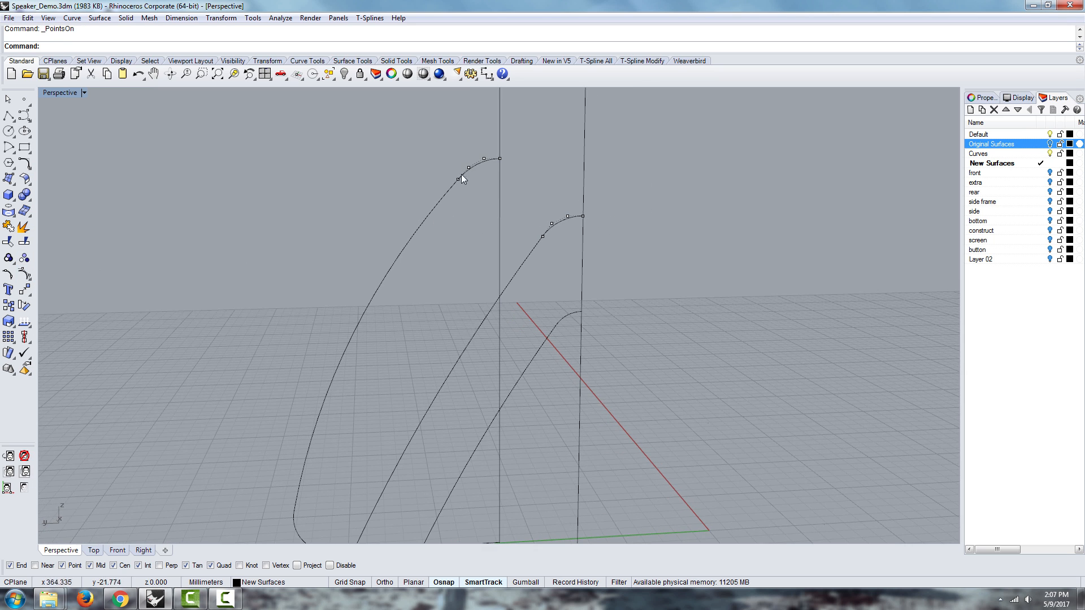
mouse_move(461, 175)
right_mouse_down()
mouse_move(440, 155)
mouse_move(454, 168)
right_mouse_up()
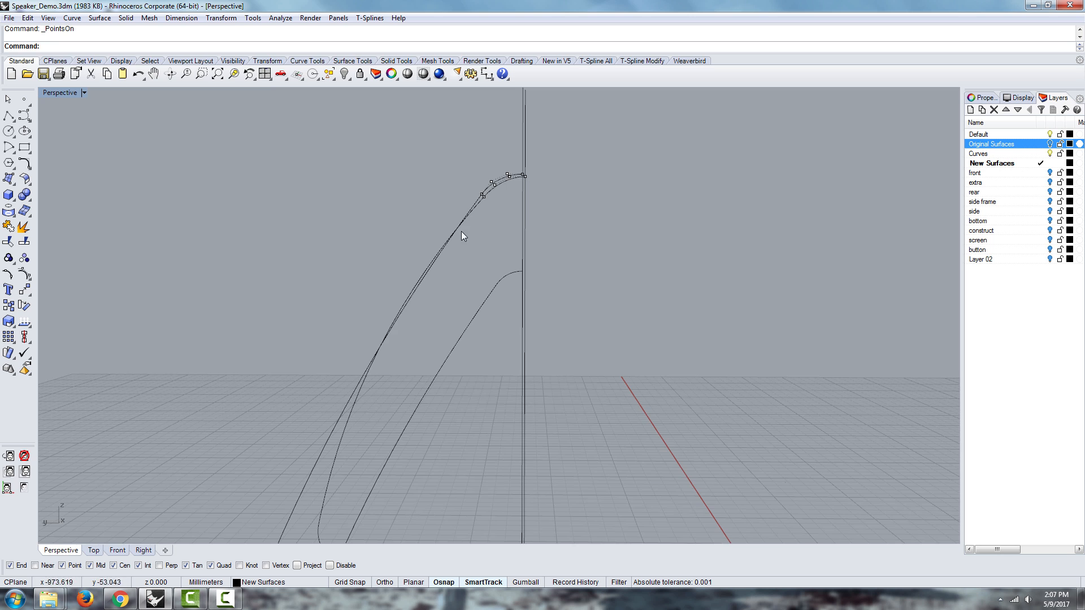
right_click_drag(461, 231, 442, 246)
- Select the long front curves of the center and outer side profiles in turn to compare them
left_click(432, 240)
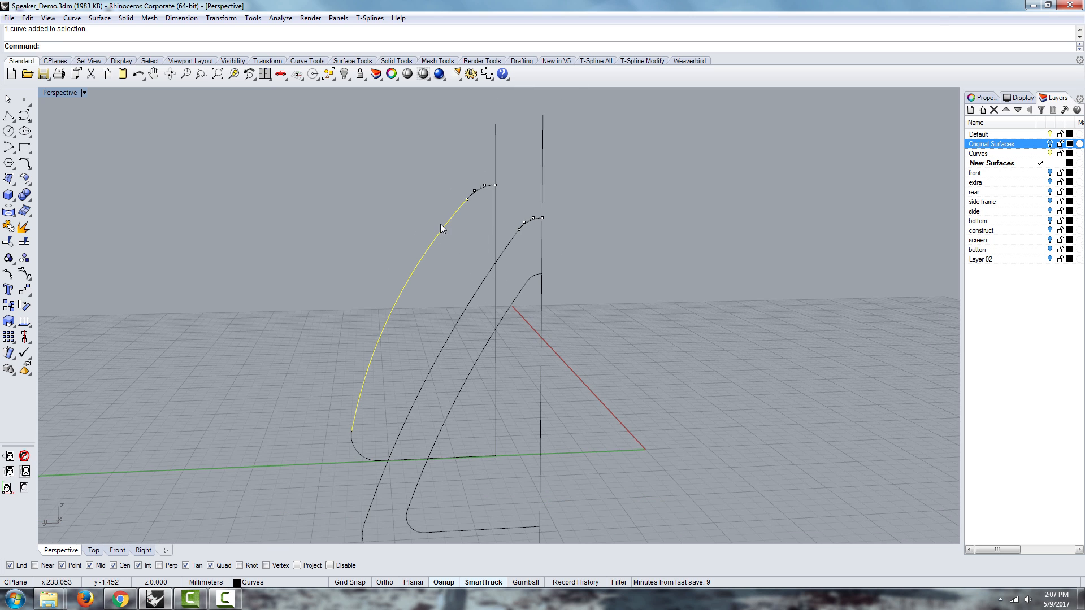
left_click(474, 299)
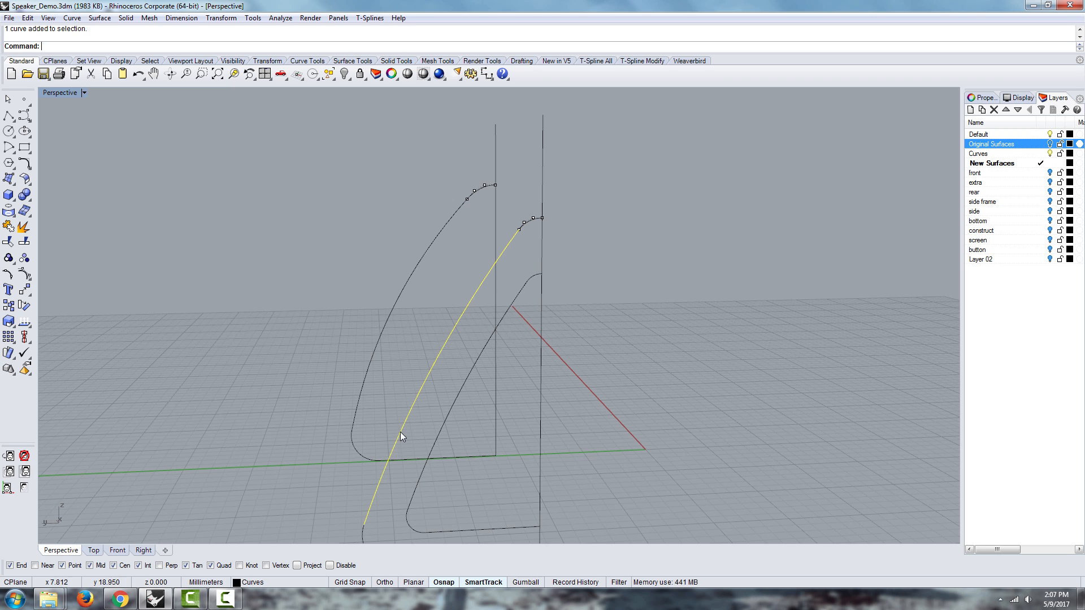
right_click_drag(401, 434, 399, 387)
scroll(399, 388, "down", 2)
scroll(382, 510, "up", 4)
- Show the control points of the bottom corner arcs on the center and outer side profiles
left_click(371, 494)
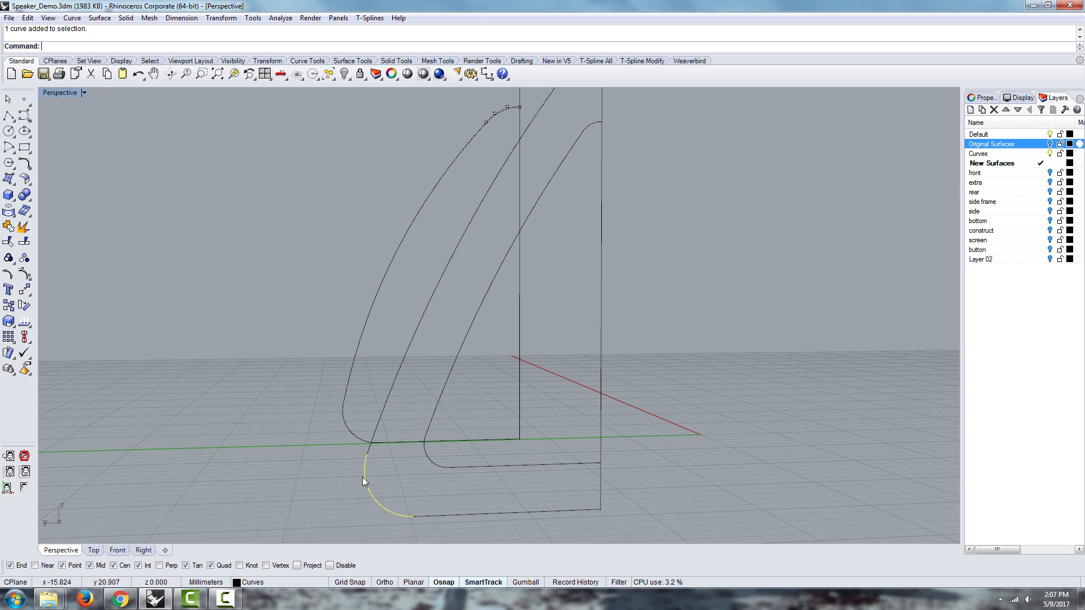
left_click(343, 425)
left_click(24, 274)
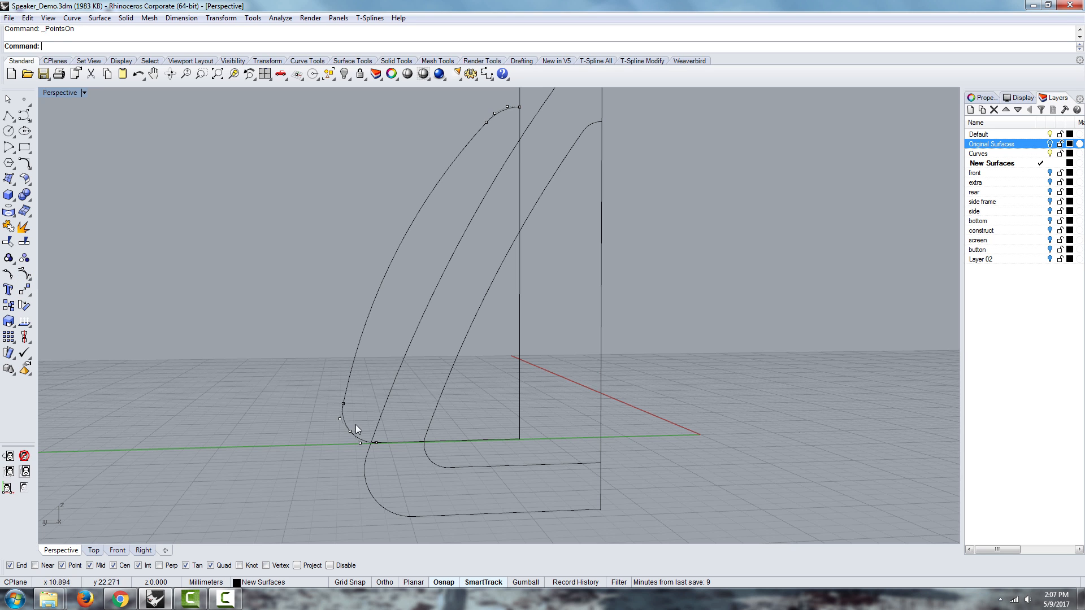
right_click_drag(355, 425, 354, 490)
left_click(352, 489)
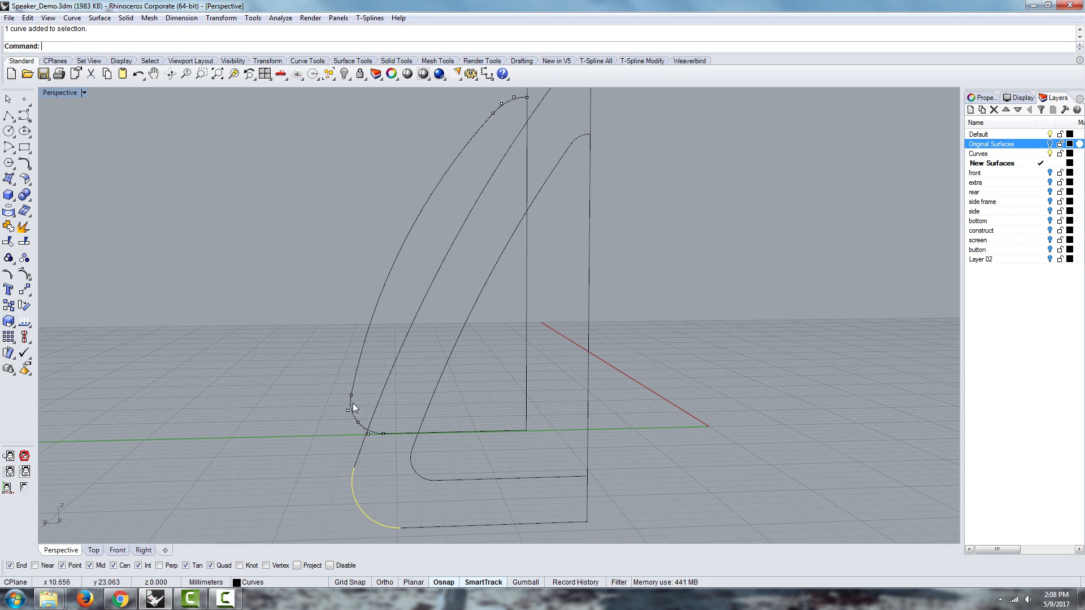
left_click(24, 275)
right_click_drag(362, 476, 422, 486)
- Show the control points of the top arc on the inner side profile and compare all three profiles
left_click(415, 487)
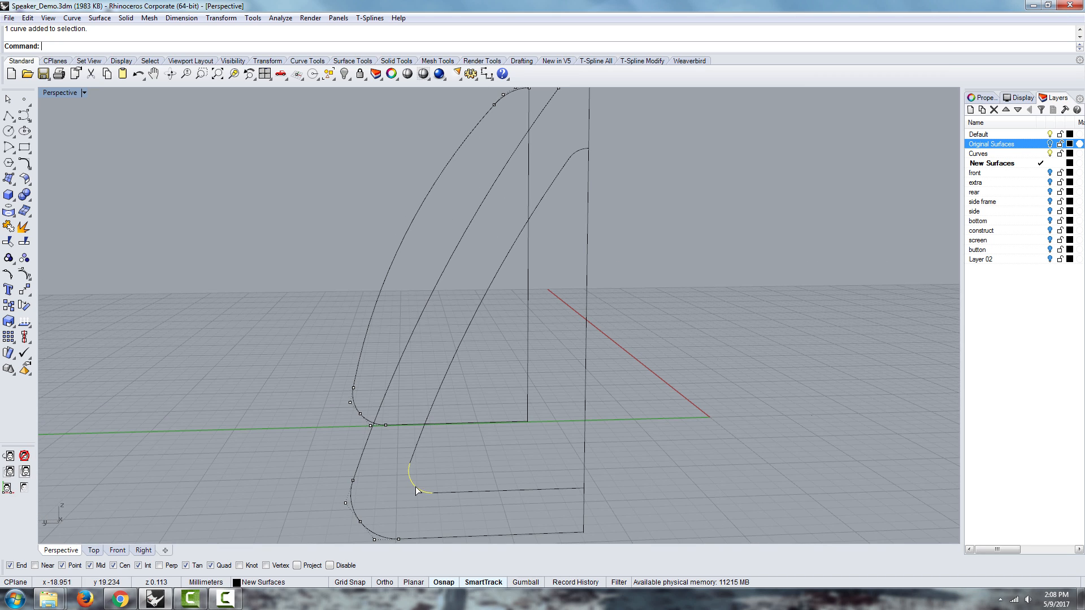
left_click(558, 179)
left_click(583, 152)
left_click(23, 275)
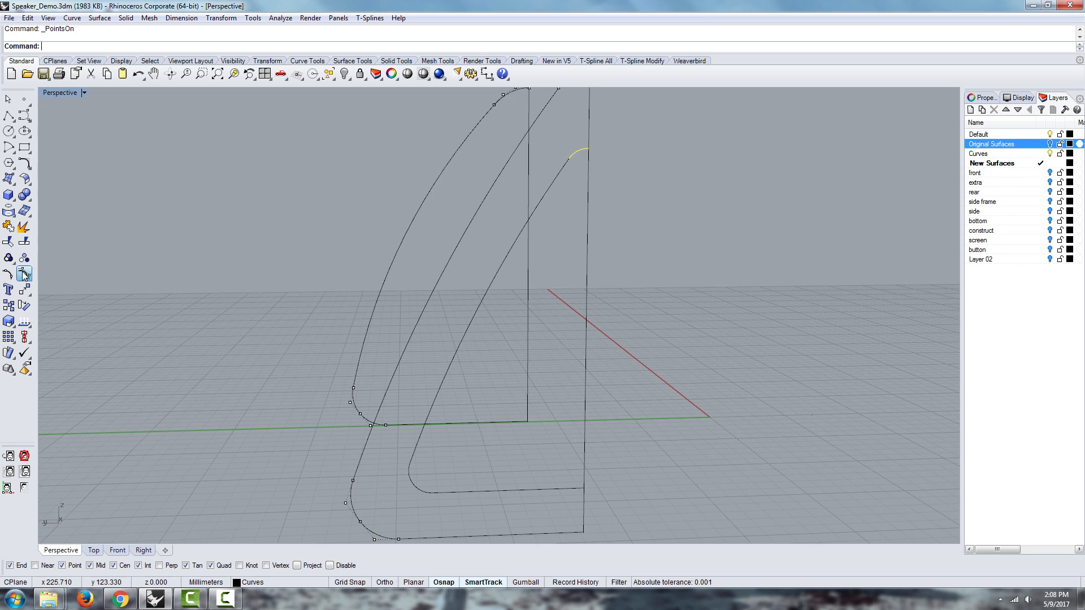
right_click_drag(516, 182, 580, 202)
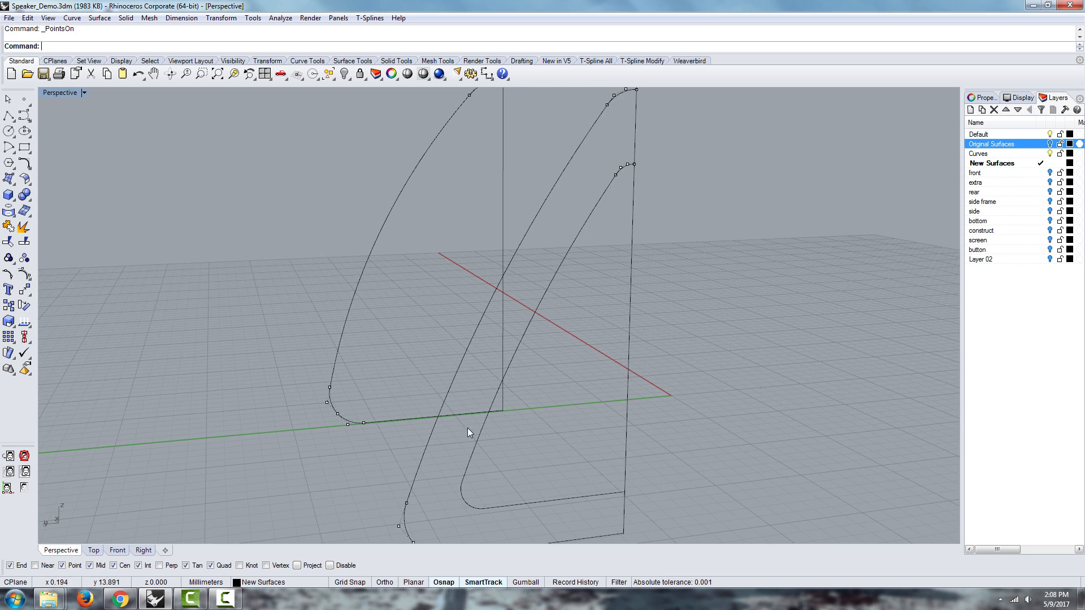
right_click_drag(458, 510, 536, 206)
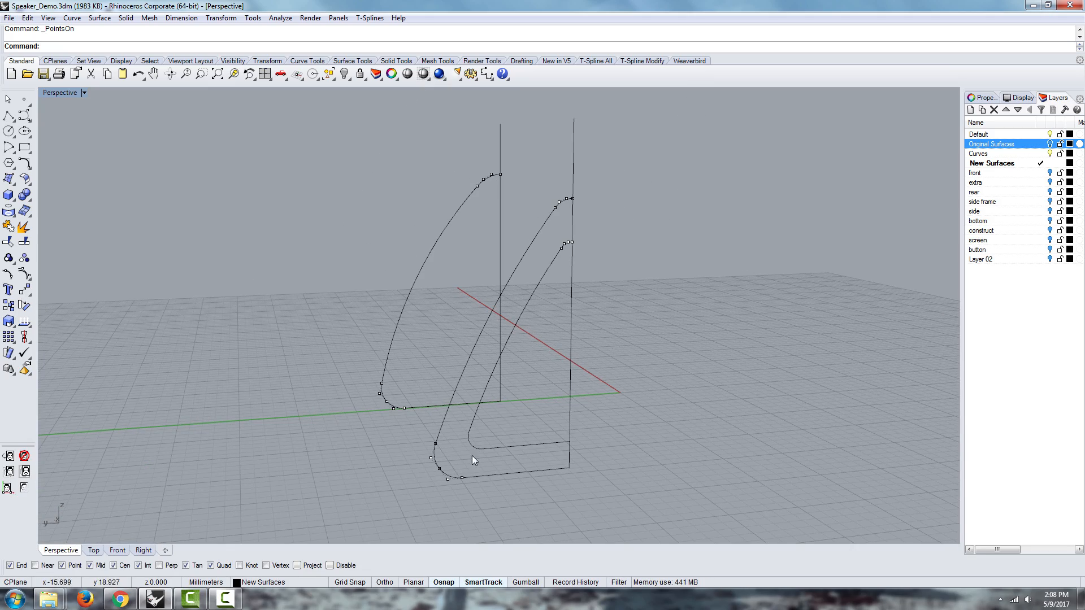
- Display the Original Surfaces layer to examine the speaker body from several angles, and hide it again
right_click_drag(544, 247, 526, 309)
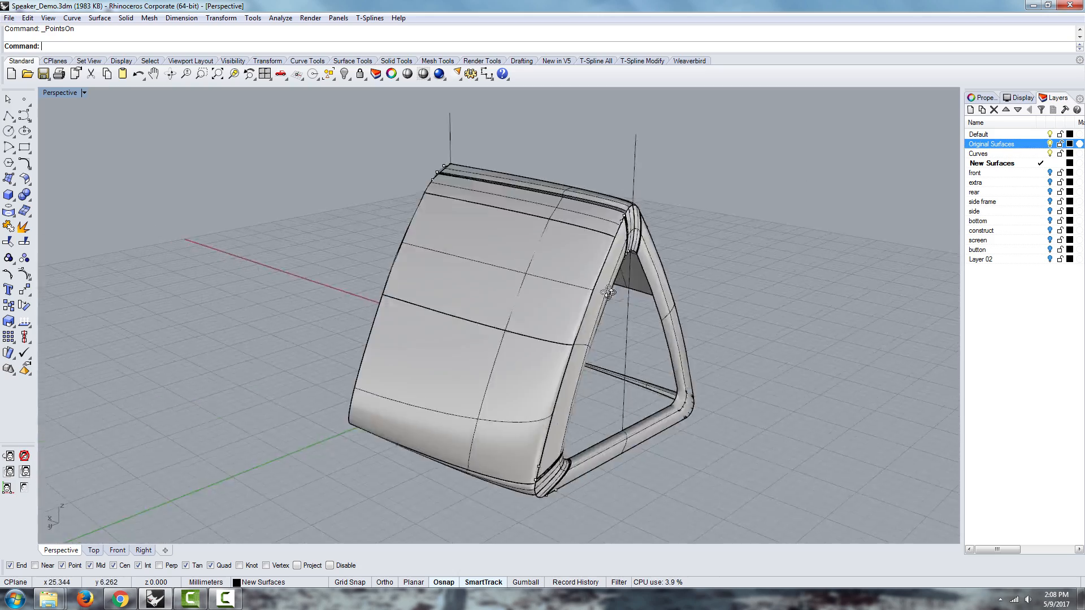
right_click_drag(608, 292, 514, 305)
right_click_drag(458, 333, 493, 387)
right_click_drag(630, 270, 500, 285)
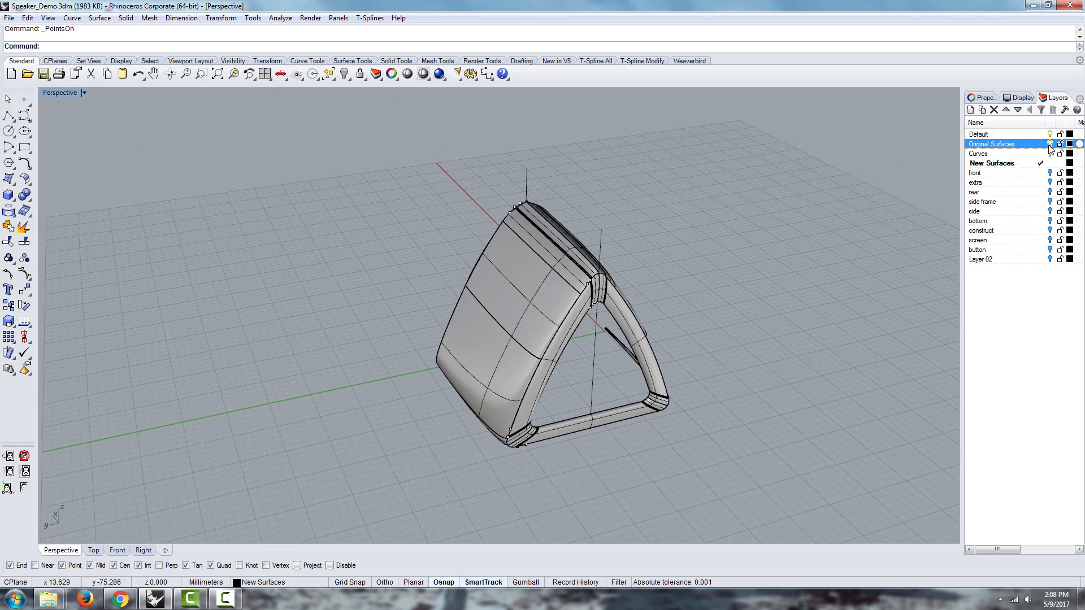
left_click(1050, 143)
- Mirror the outer side profile curves along the Y axis through the origin, with Grid Snap on and Copy=Yes
right_click_drag(806, 295, 619, 299)
left_click(618, 299)
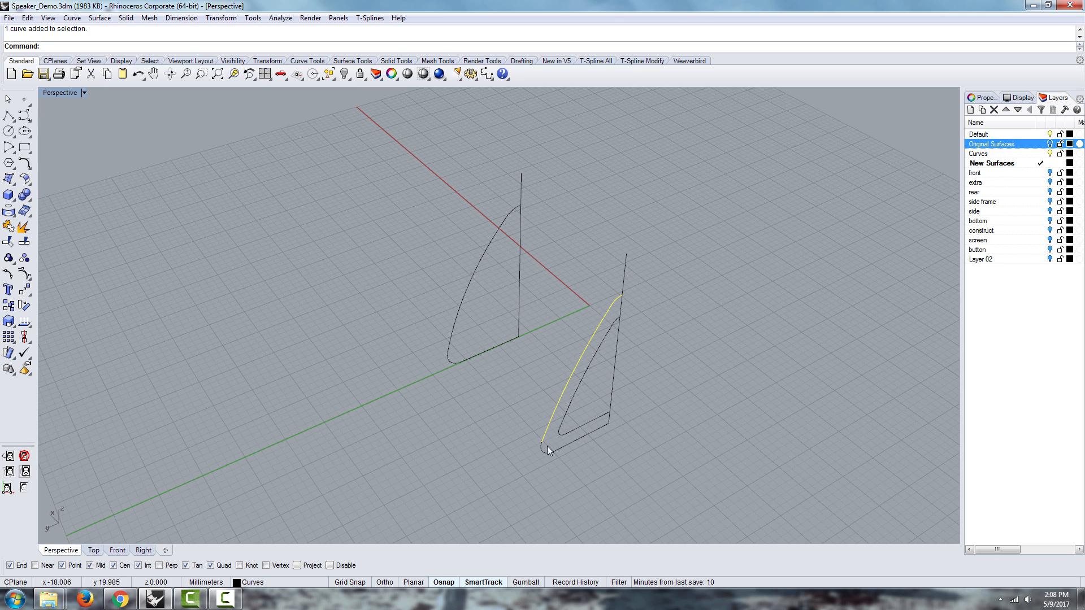
left_click(565, 448, "shift")
right_click_drag(397, 357, 417, 362)
type("mirror")
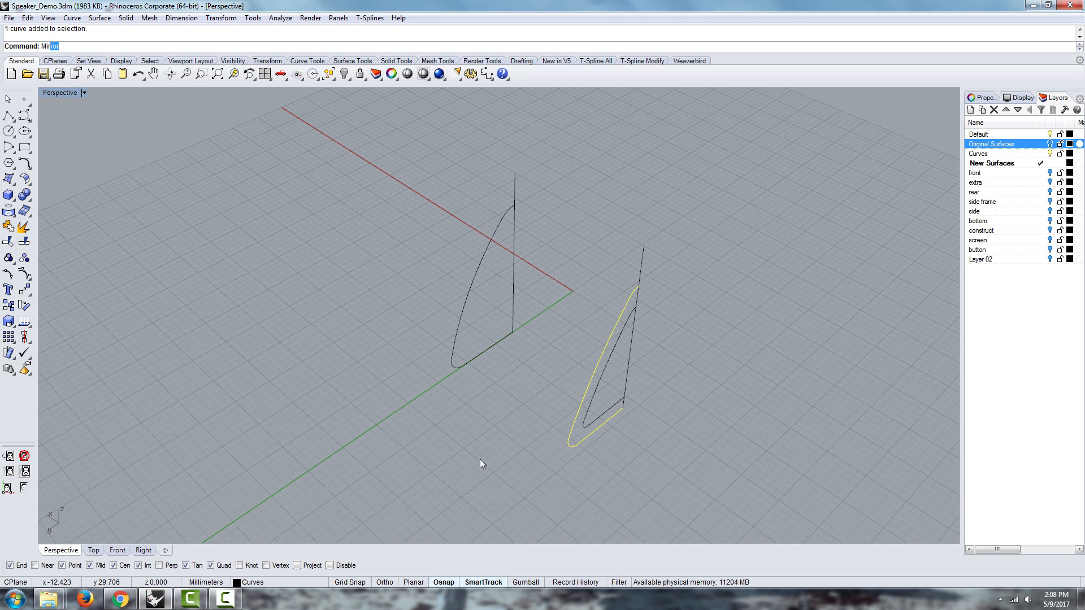
key("Return")
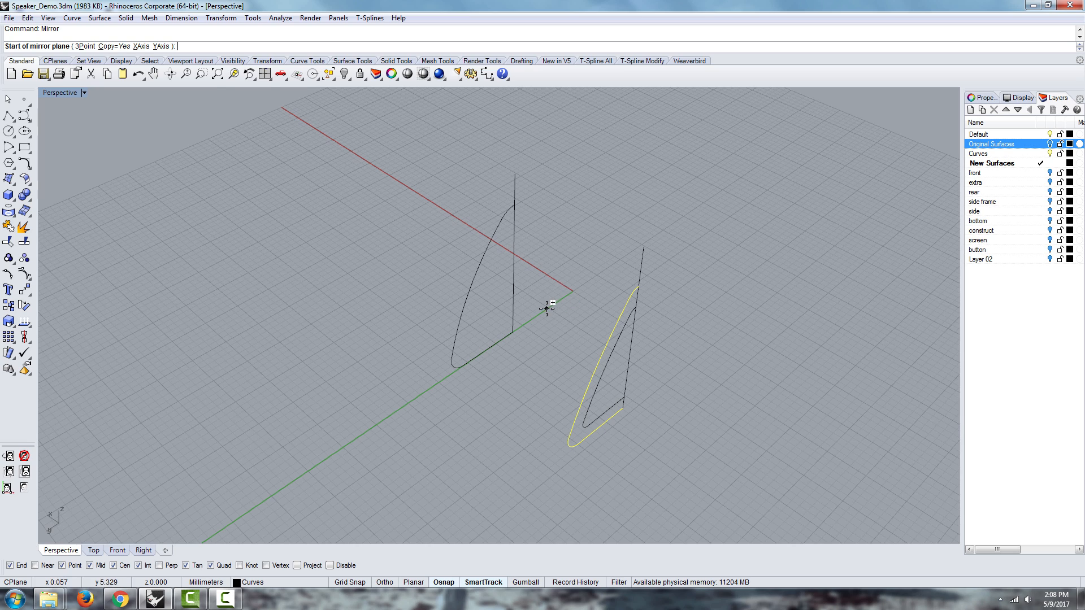
scroll(546, 305, "up", 3)
left_click(359, 582)
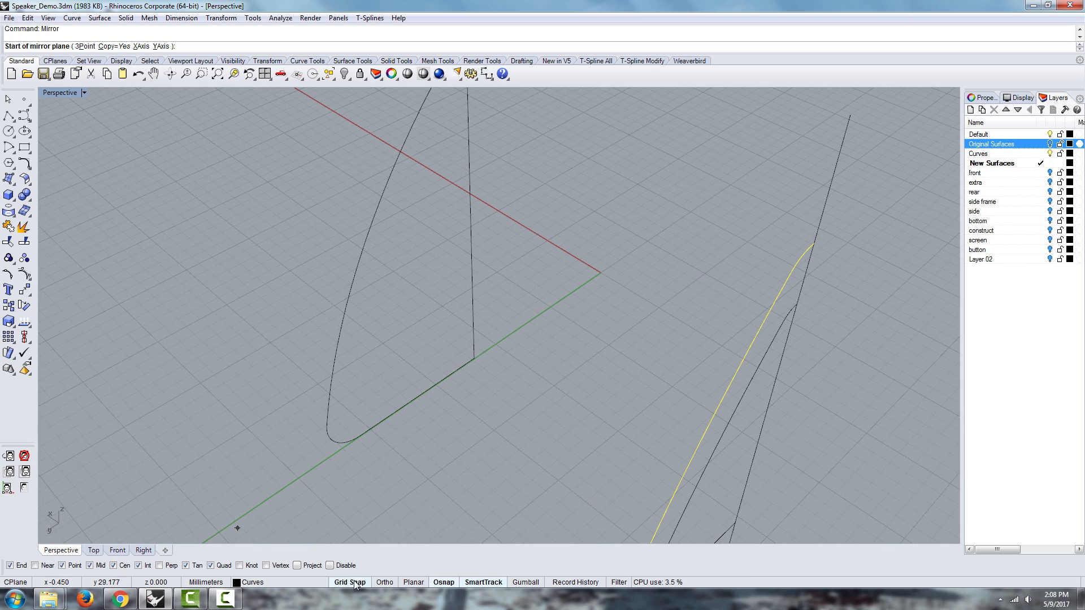
left_click(601, 273)
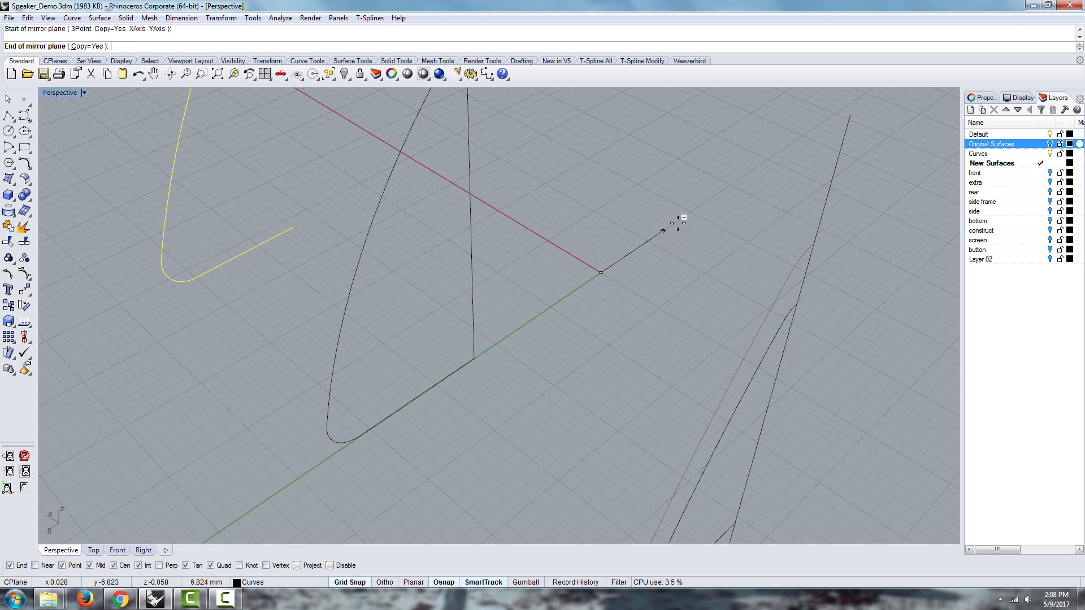
left_click(714, 159)
right_click_drag(727, 153, 782, 166)
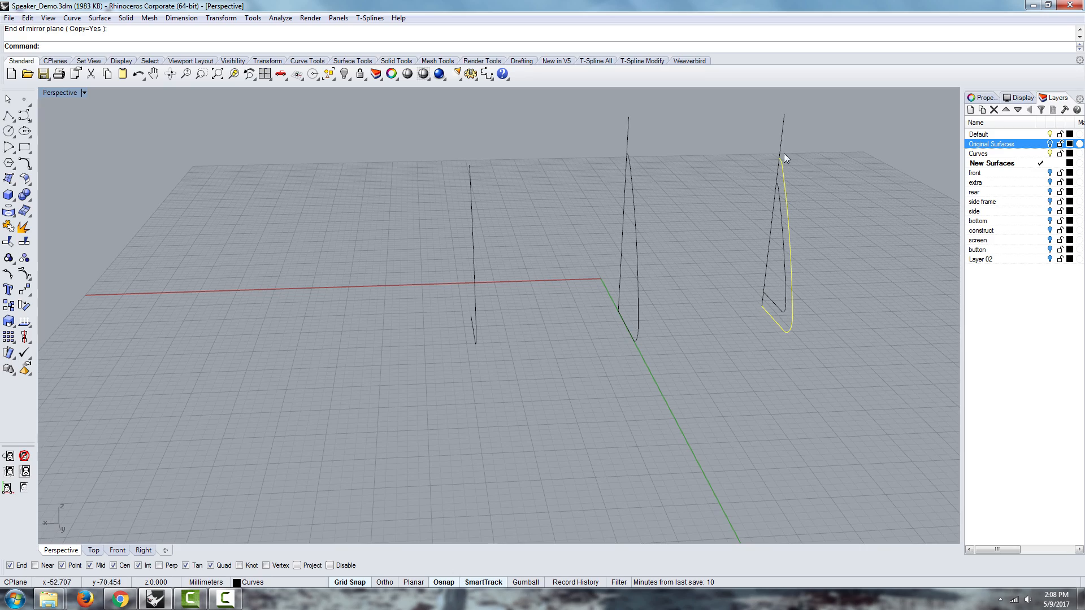
right_click_drag(516, 278, 607, 250)
key("Escape")
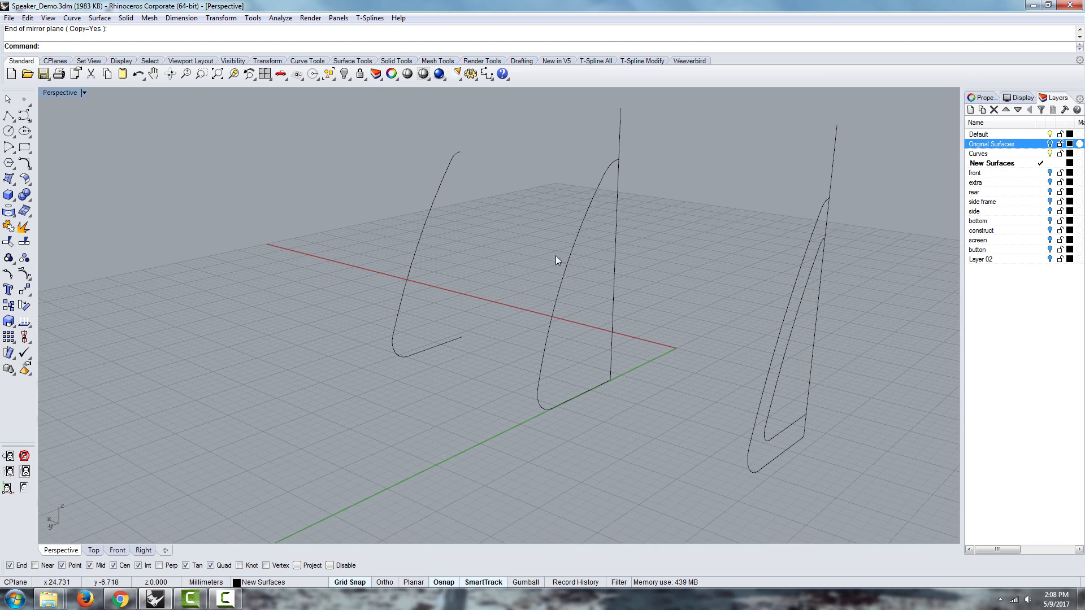
- Loft a surface through the three long front curves, using the Normal style and Do not simplify
left_click(100, 18)
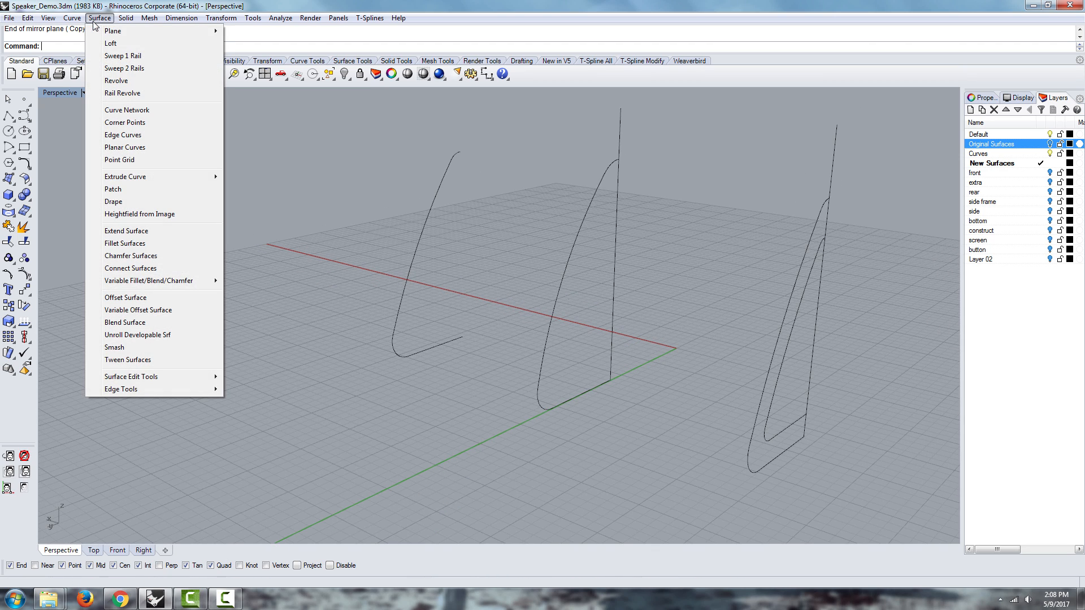
left_click(112, 44)
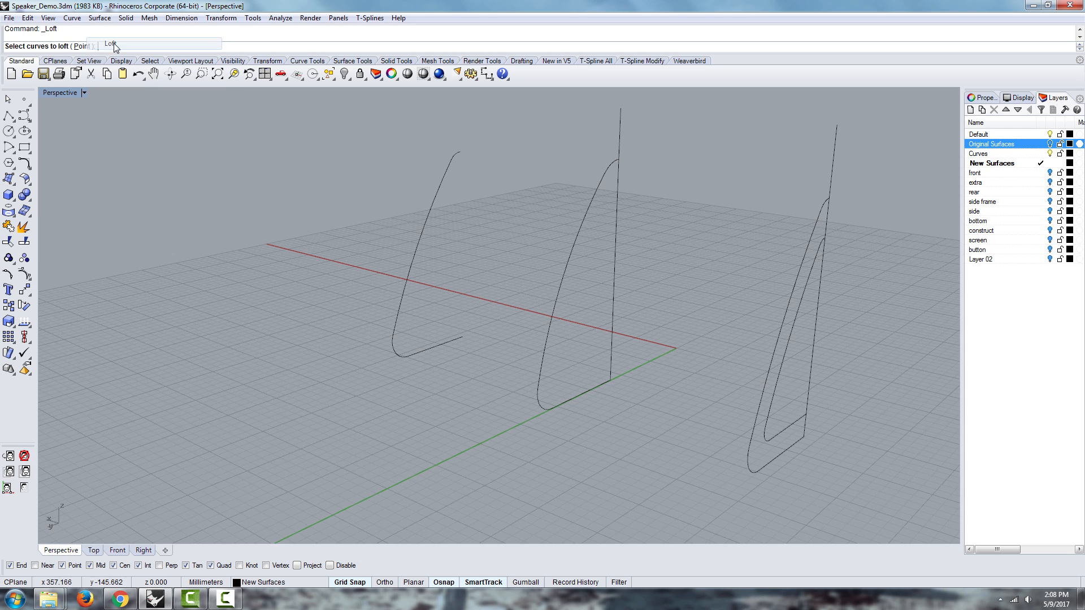
left_click(450, 162)
left_click(603, 179)
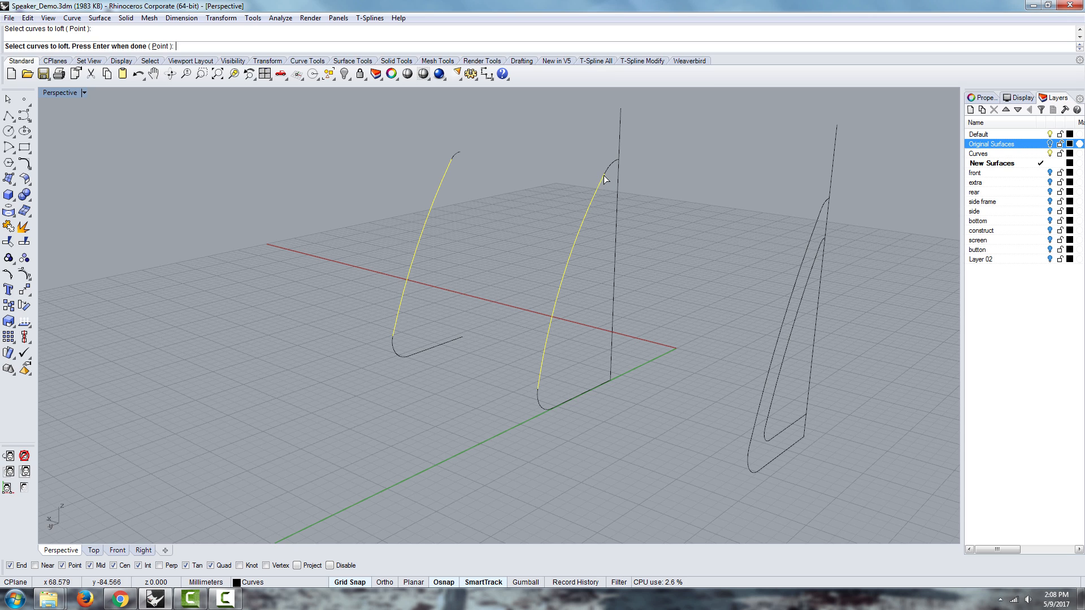
left_click(817, 219)
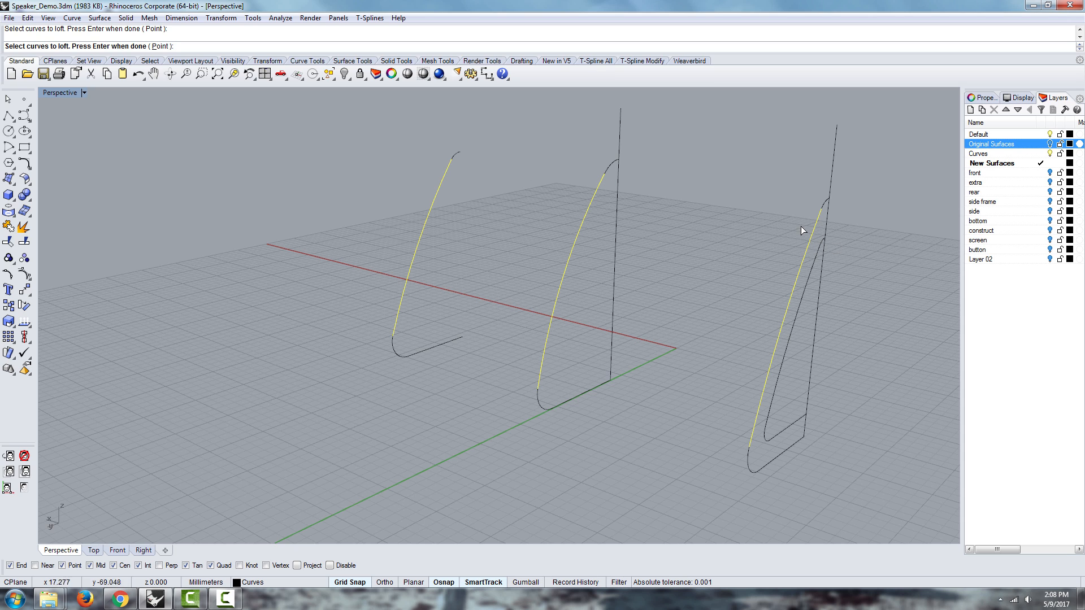
key("Return")
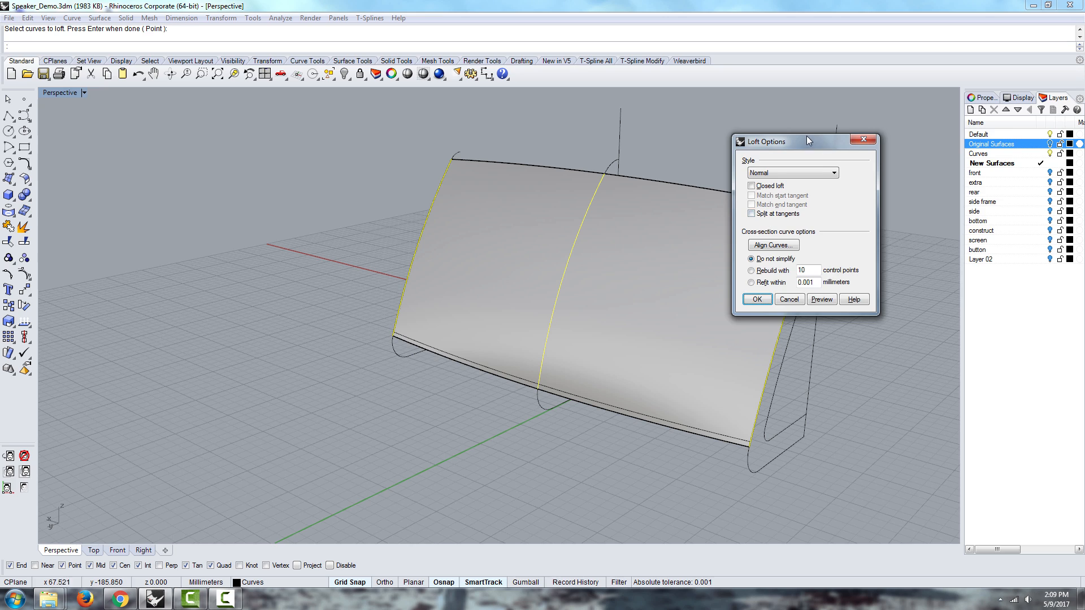
left_click_drag(931, 125, 947, 124)
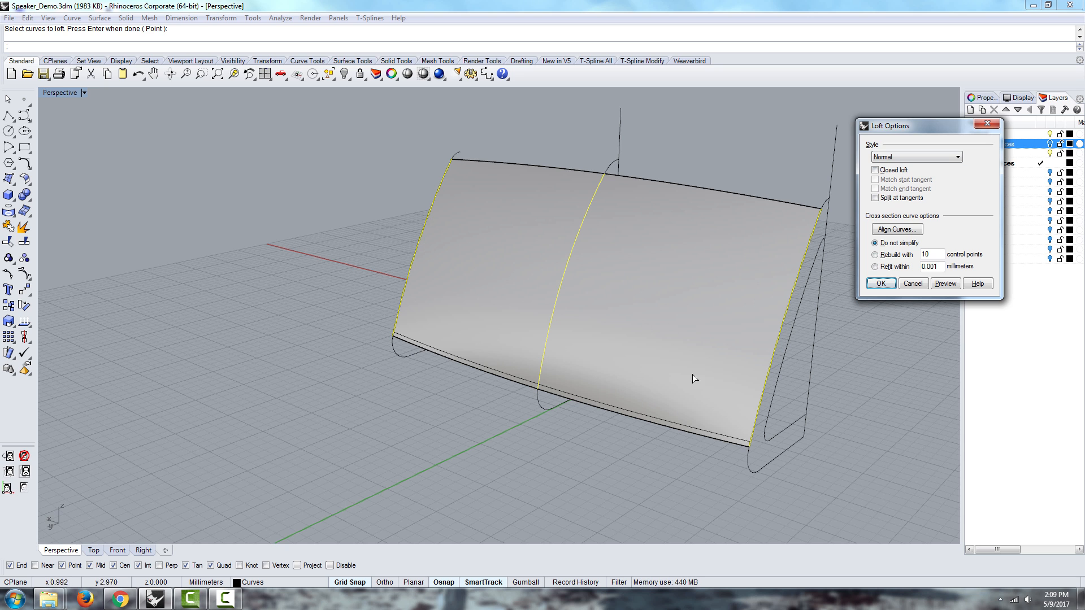
right_click_drag(602, 409, 470, 400)
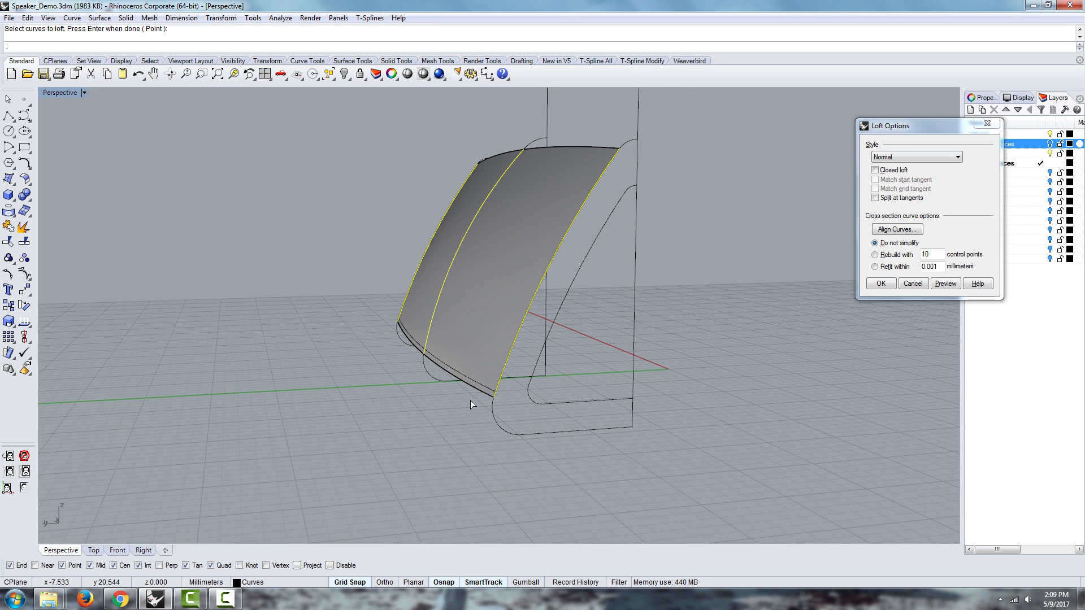
left_click(881, 284)
- Show the lofted surface's control points and examine their layout, especially along the lower edge
scroll(463, 307, "up", 5)
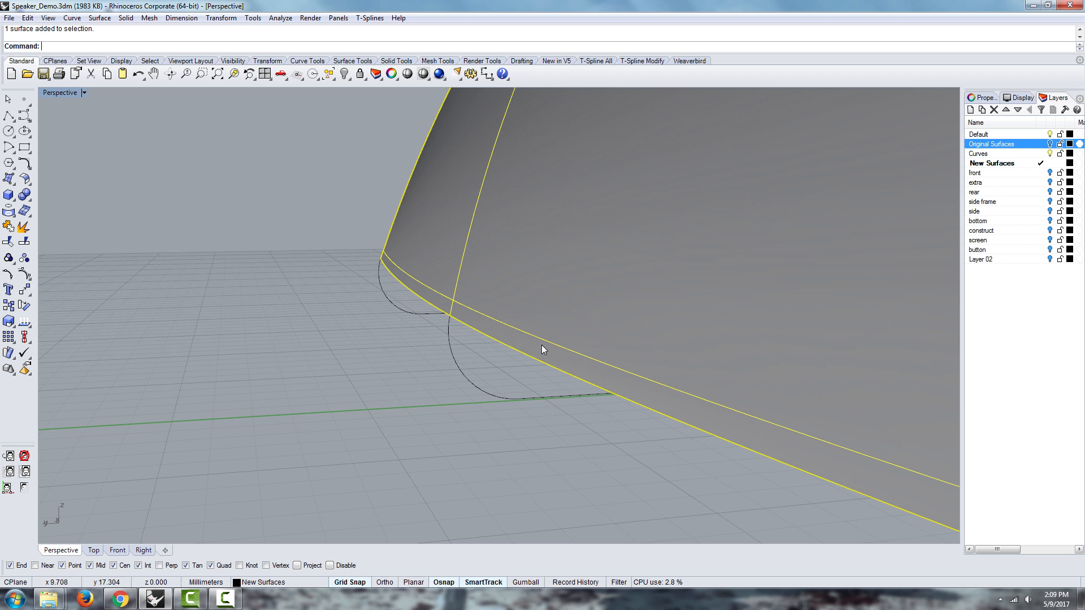
right_click_drag(541, 346, 449, 384)
left_click(25, 275)
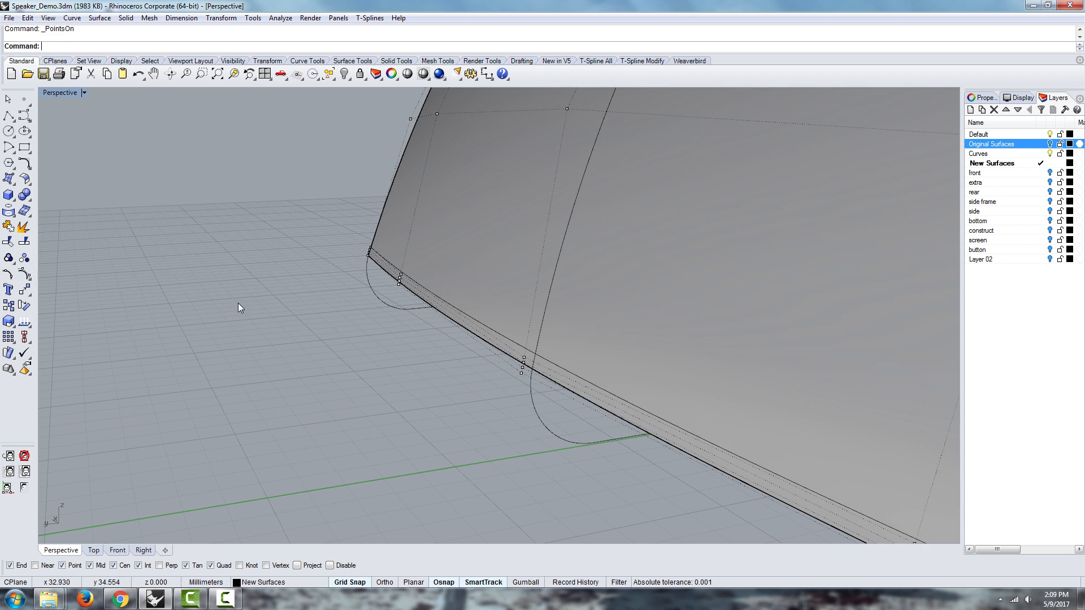
right_click_drag(600, 343, 574, 344)
right_click_drag(404, 304, 467, 309)
scroll(467, 309, "down", 5)
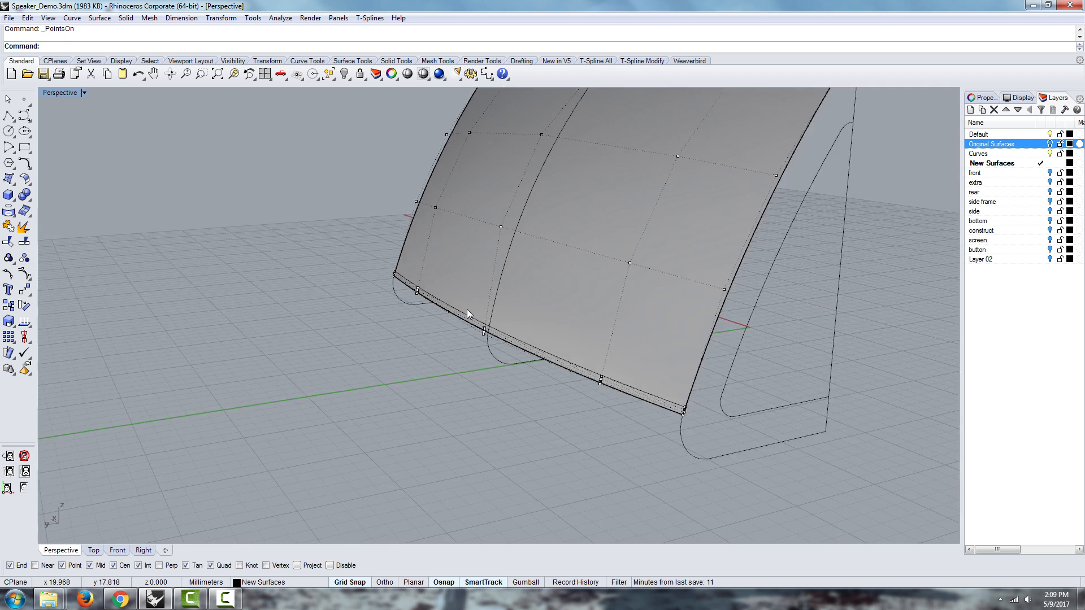
scroll(467, 310, "down", 2)
right_click_drag(624, 340, 575, 357)
right_click_drag(458, 328, 537, 336)
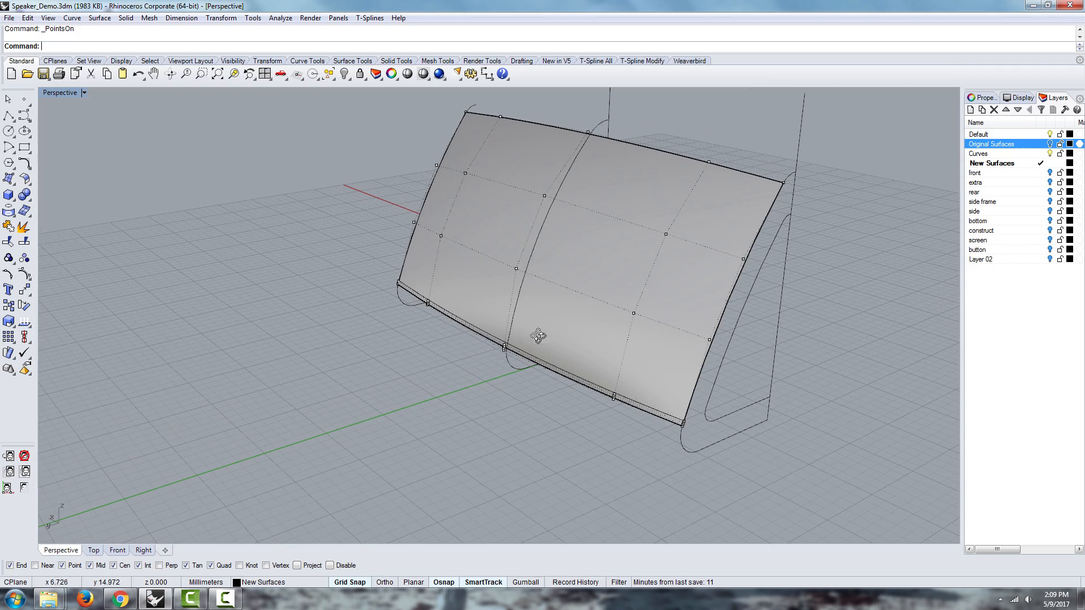
- Turn off the control points of the lofted front surface and delete the surface
key("Escape")
left_click(610, 322)
key("Delete")
- Show the control points of the middle and far side long front curves and compare their layouts near the lower ends
scroll(514, 347, "up", 3)
left_click(503, 329)
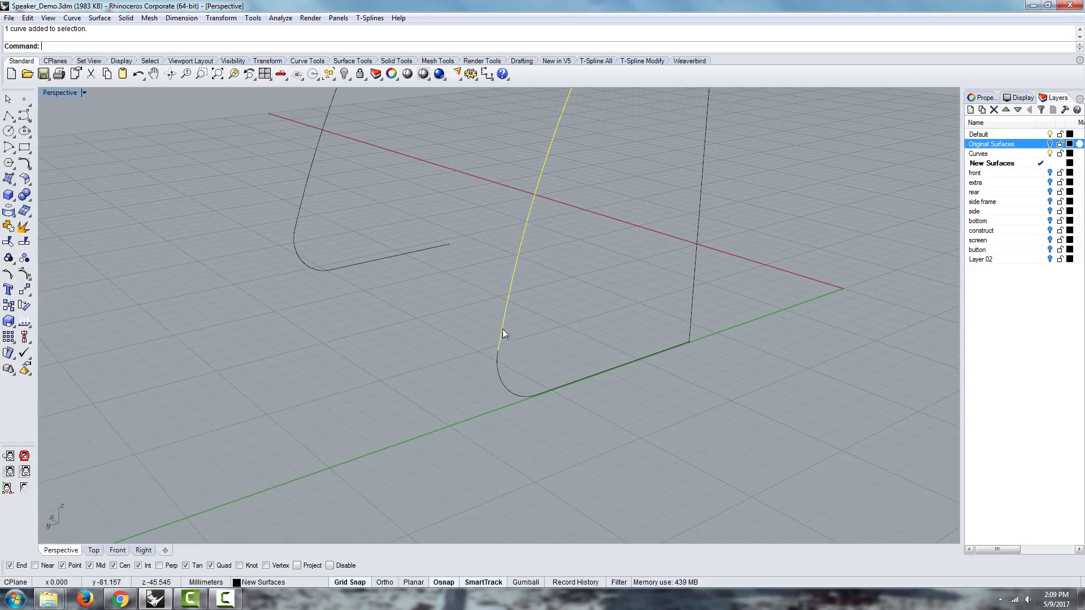
left_click(23, 275)
scroll(403, 412, "up", 4)
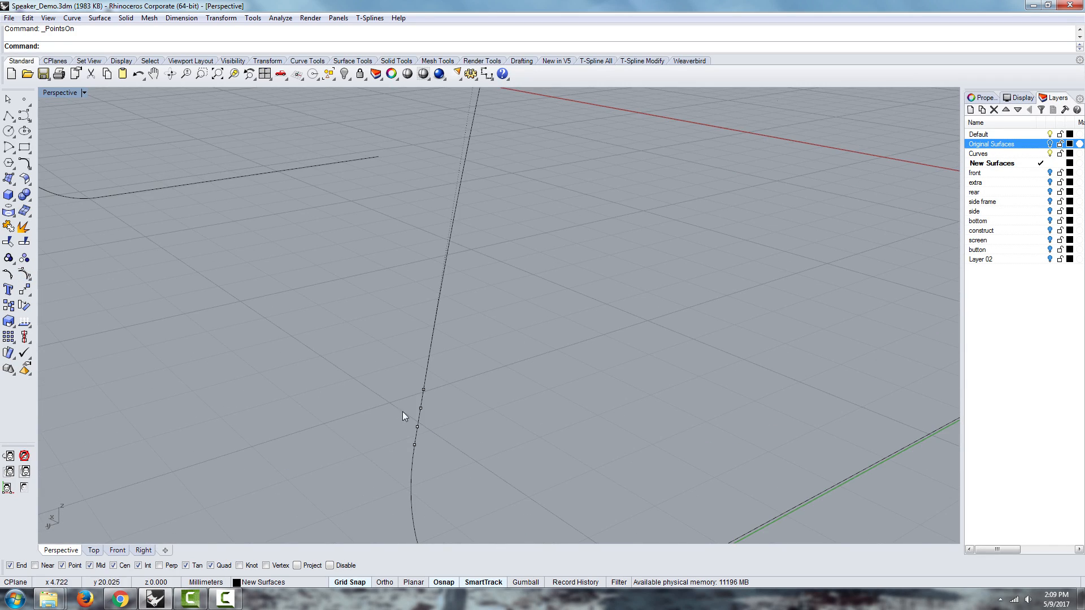
scroll(396, 378, "down", 2)
left_click(292, 246)
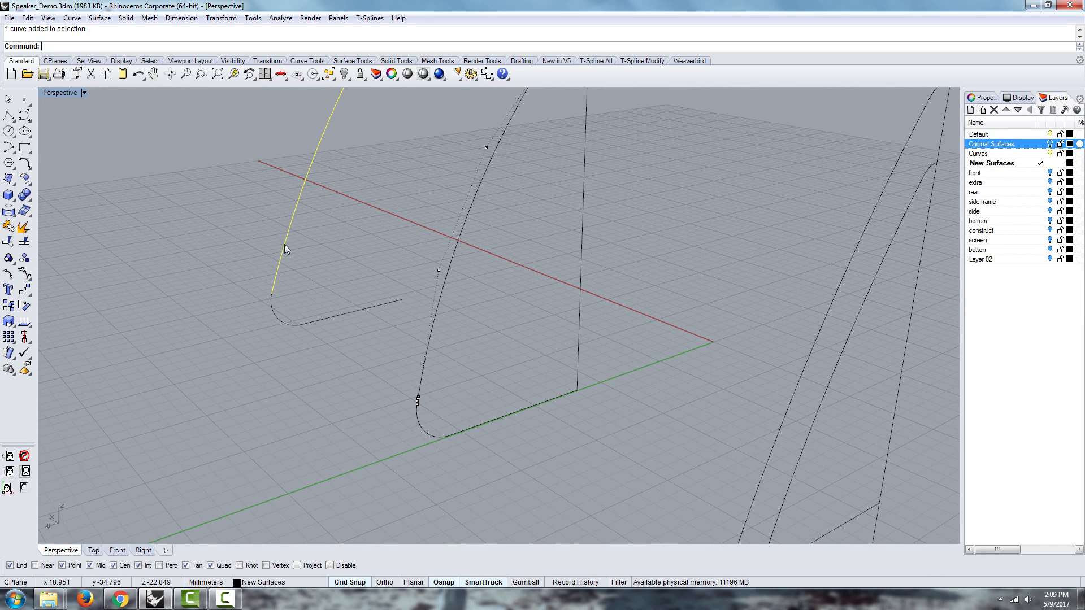
left_click(22, 275)
scroll(291, 297, "up", 2)
scroll(397, 349, "down", 3)
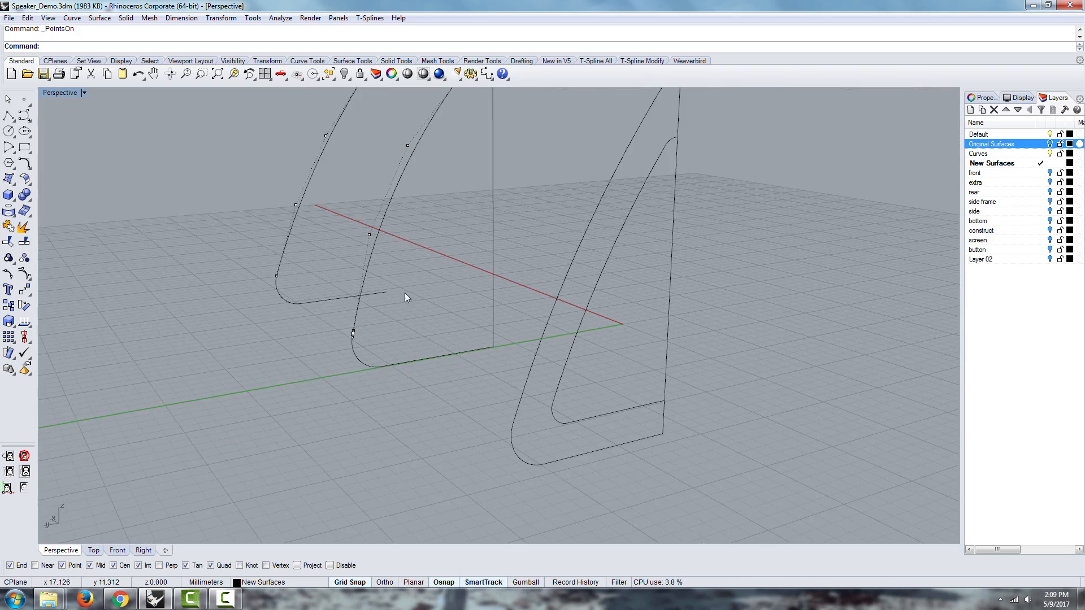
scroll(399, 280, "down", 2)
scroll(385, 331, "up", 3)
scroll(356, 337, "up", 2)
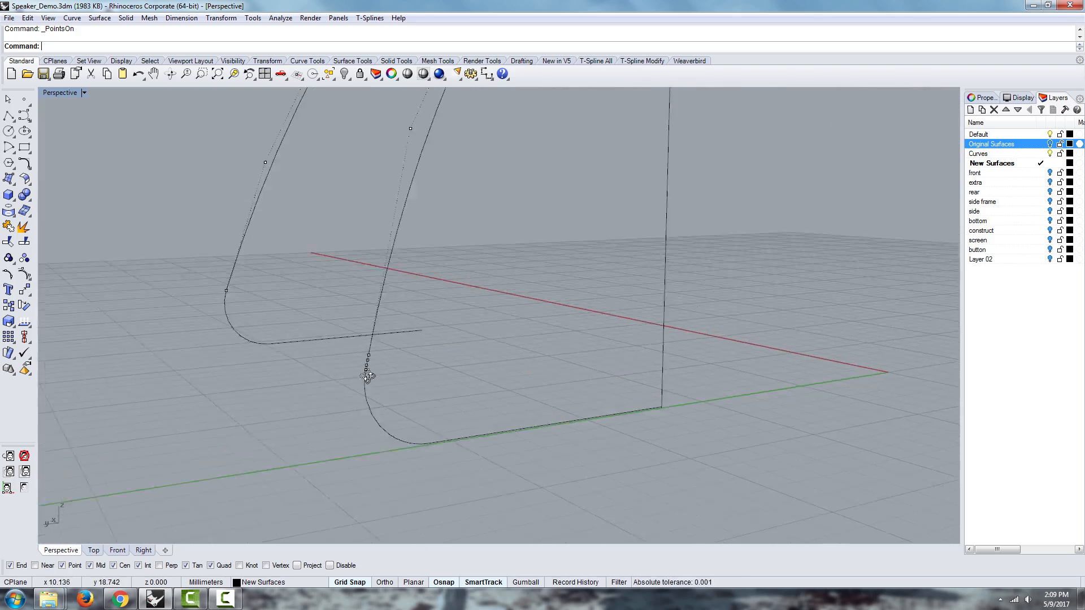
- Delete the three clustered control points just above the lower end of the middle long front curve
scroll(367, 377, "up", 2)
left_click_drag(397, 338, 420, 384)
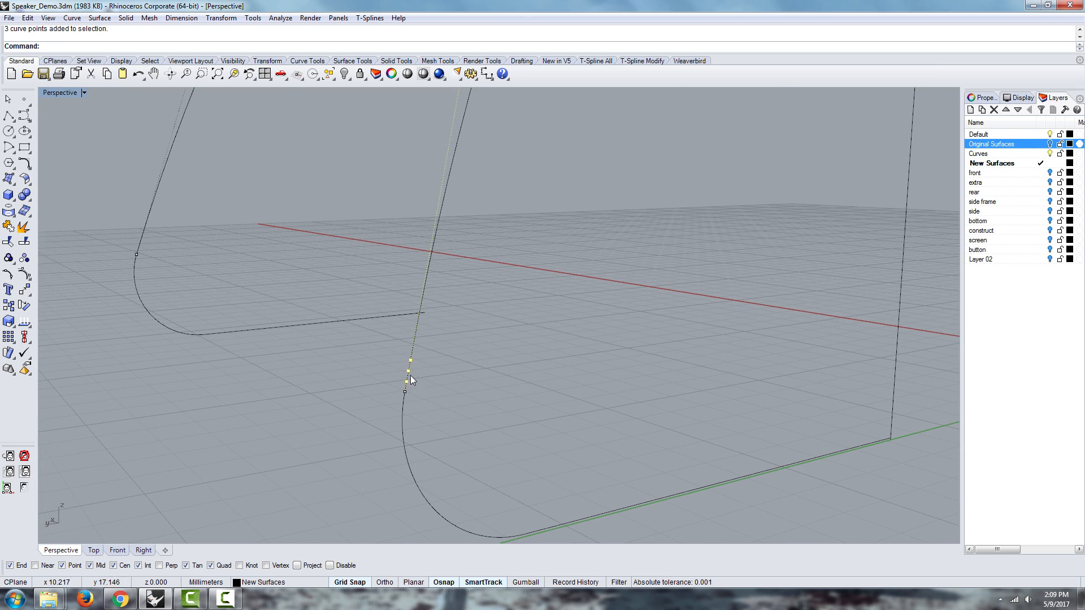
scroll(410, 376, "down", 5)
right_click_drag(469, 359, 438, 364)
scroll(361, 382, "up", 4)
right_click_drag(362, 382, 410, 403)
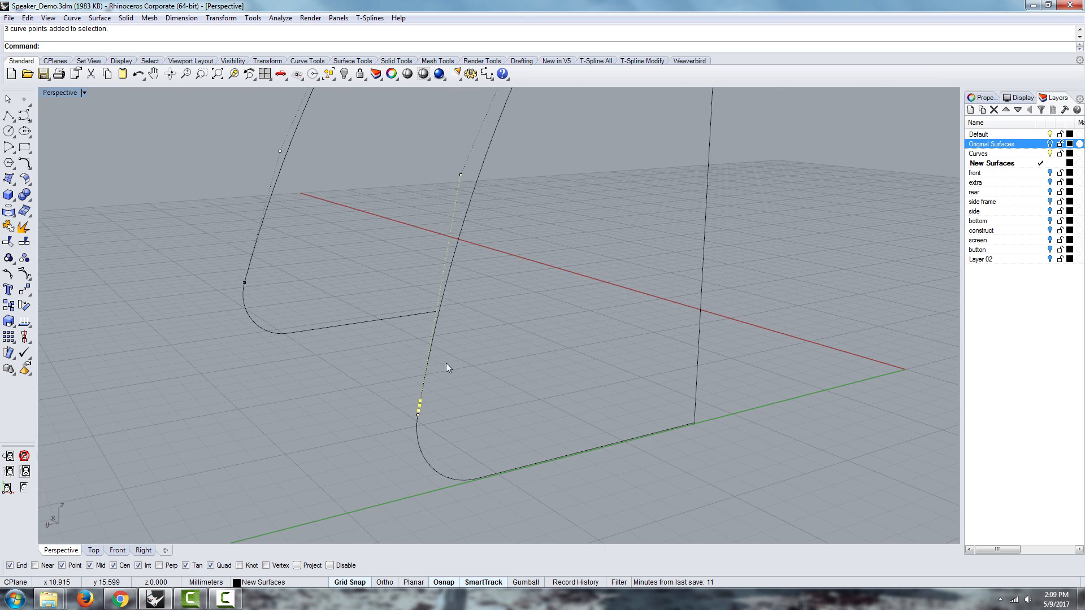
key("Delete")
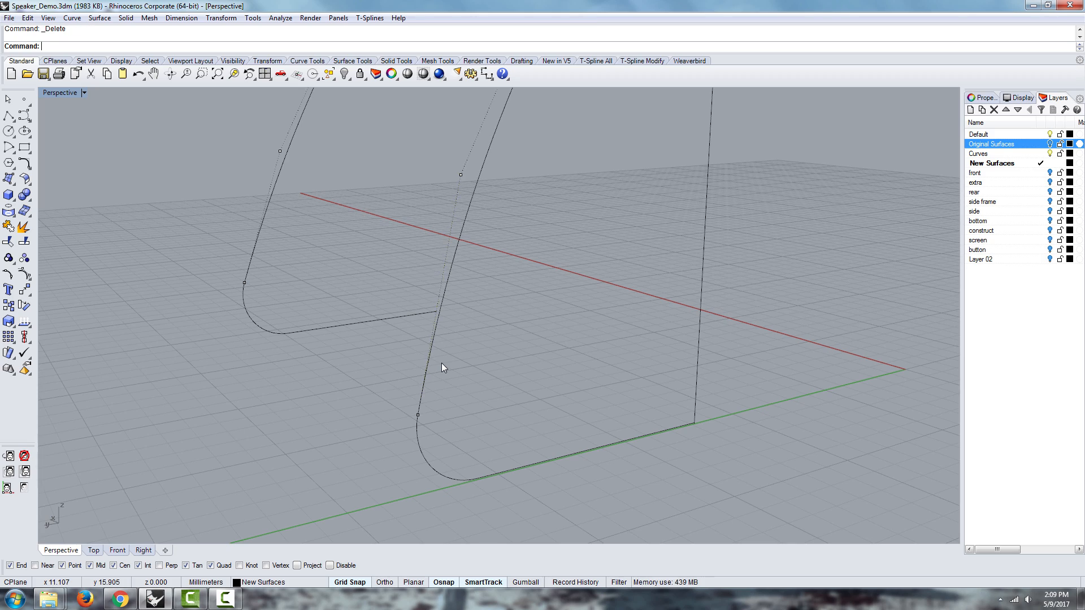
mouse_move(442, 362)
right_mouse_down()
mouse_move(424, 447)
mouse_move(410, 381)
mouse_move(456, 358)
mouse_move(454, 409)
mouse_move(445, 346)
right_mouse_up()
right_click_drag(485, 408, 455, 370)
scroll(375, 342, "up", 6)
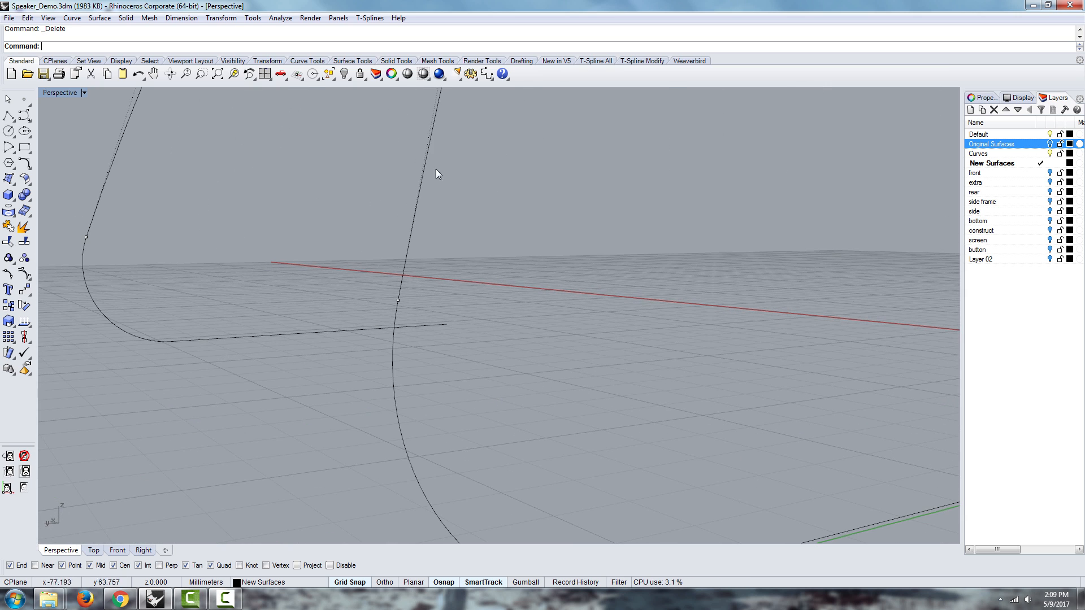
right_click_drag(408, 368, 400, 366)
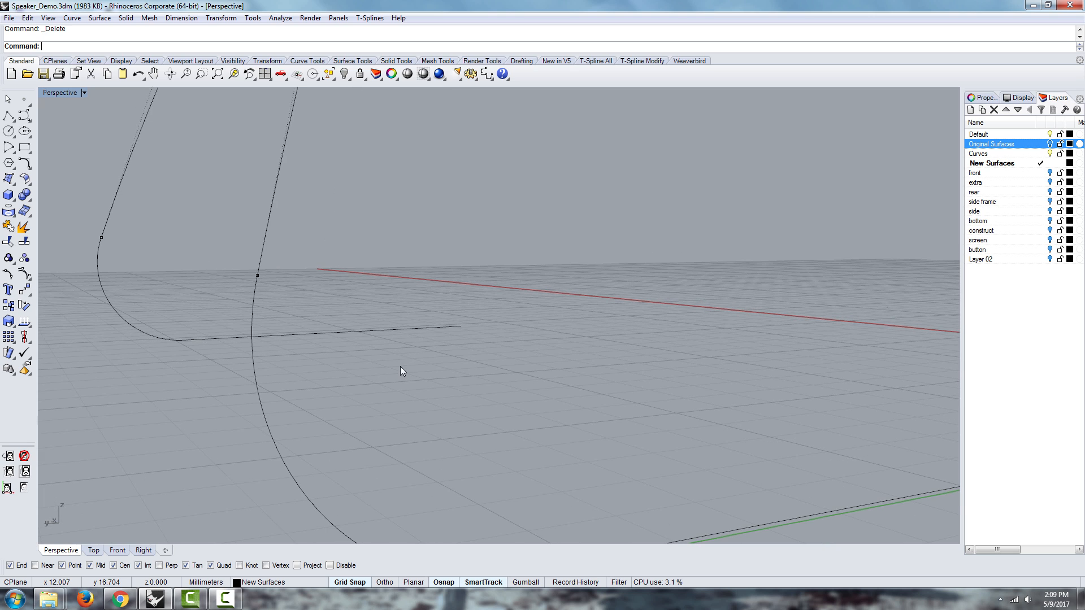
type("Match")
key("Return")
right_click_drag(360, 378, 419, 263)
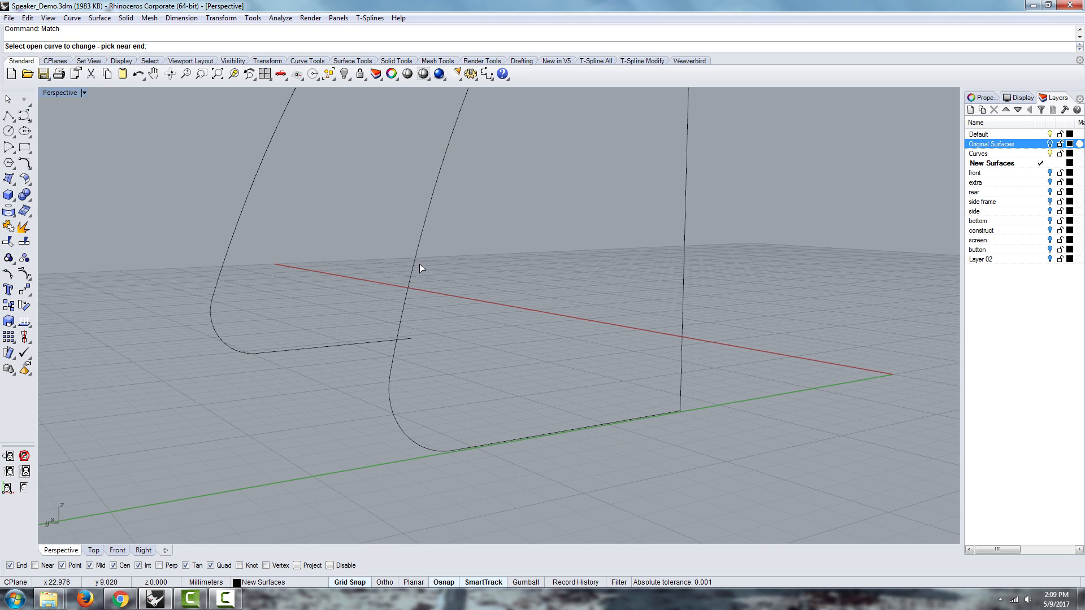
left_click(391, 370)
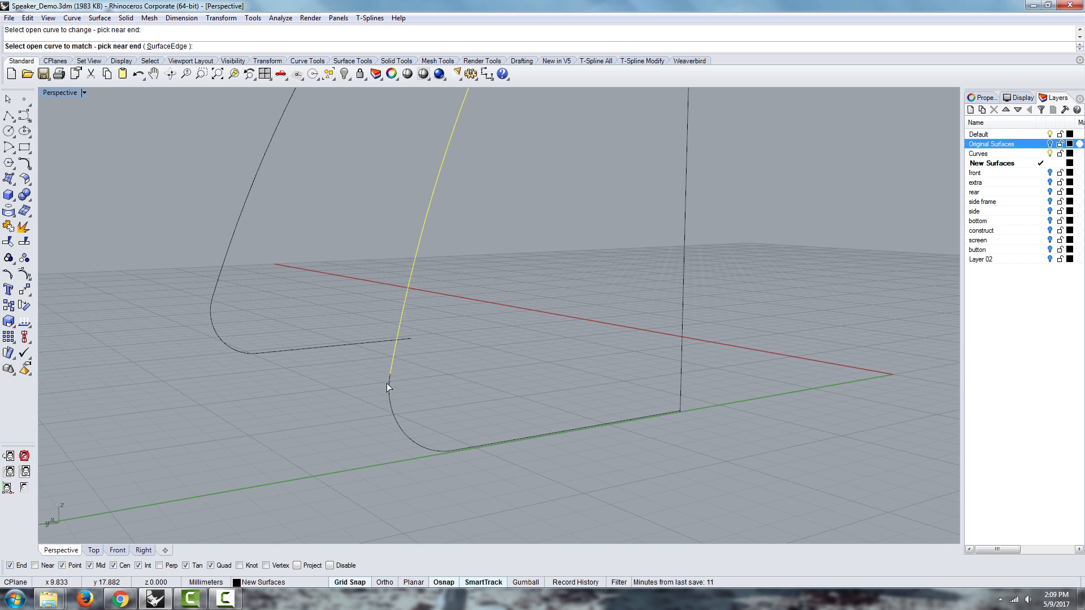
left_click(387, 383)
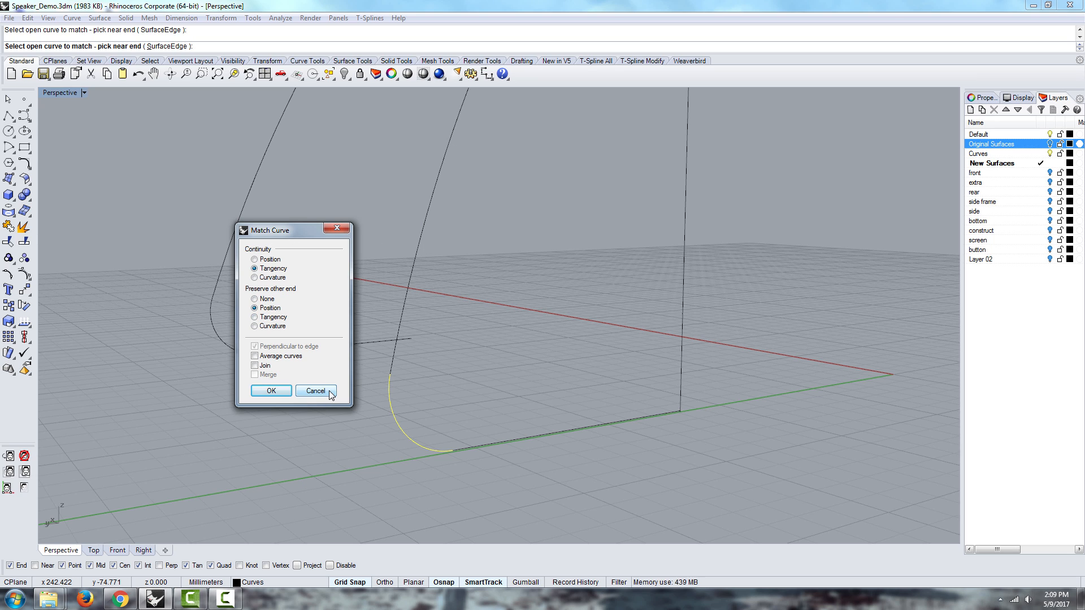
left_click(271, 391)
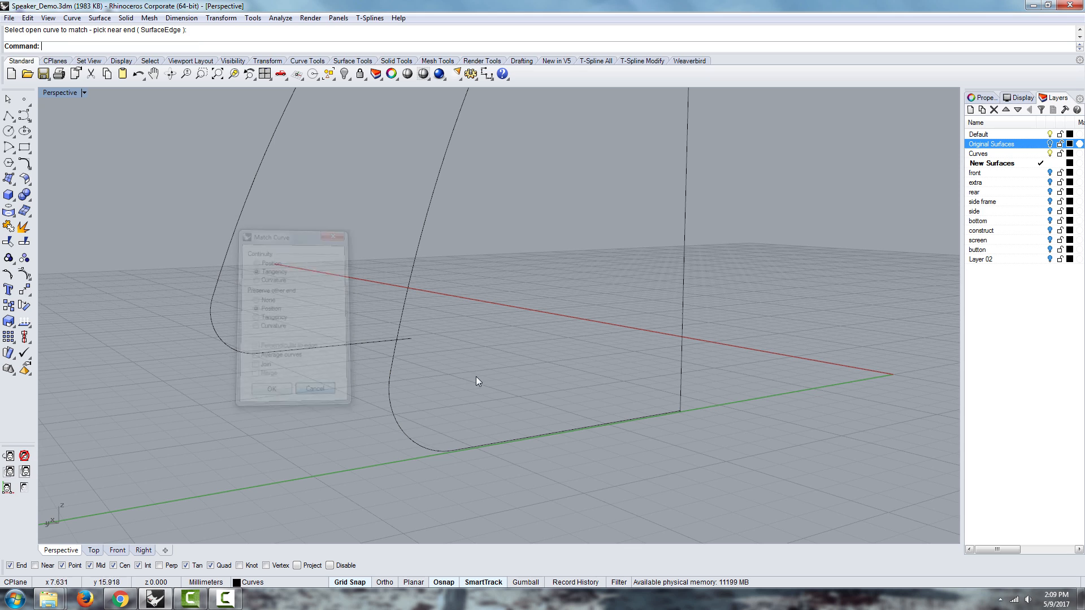
key("Return")
left_click(389, 388)
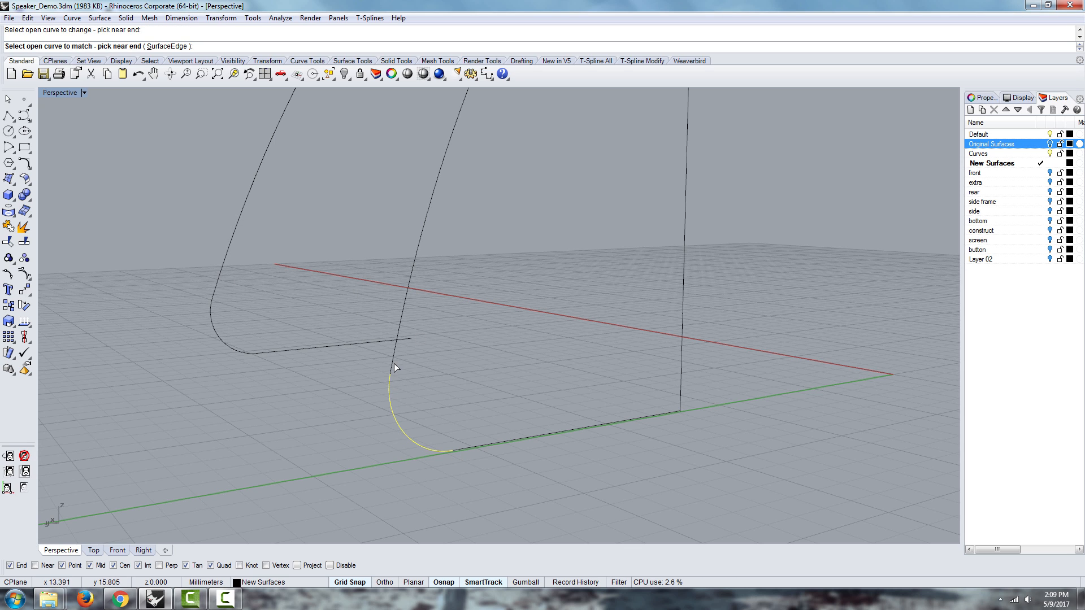
left_click(393, 365)
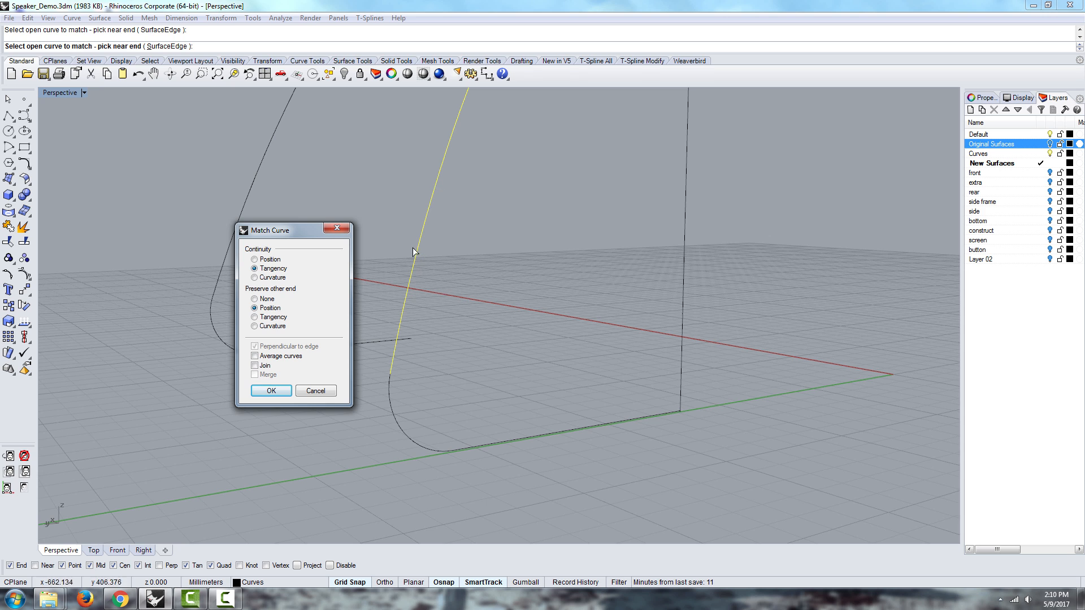
scroll(413, 249, "down", 5)
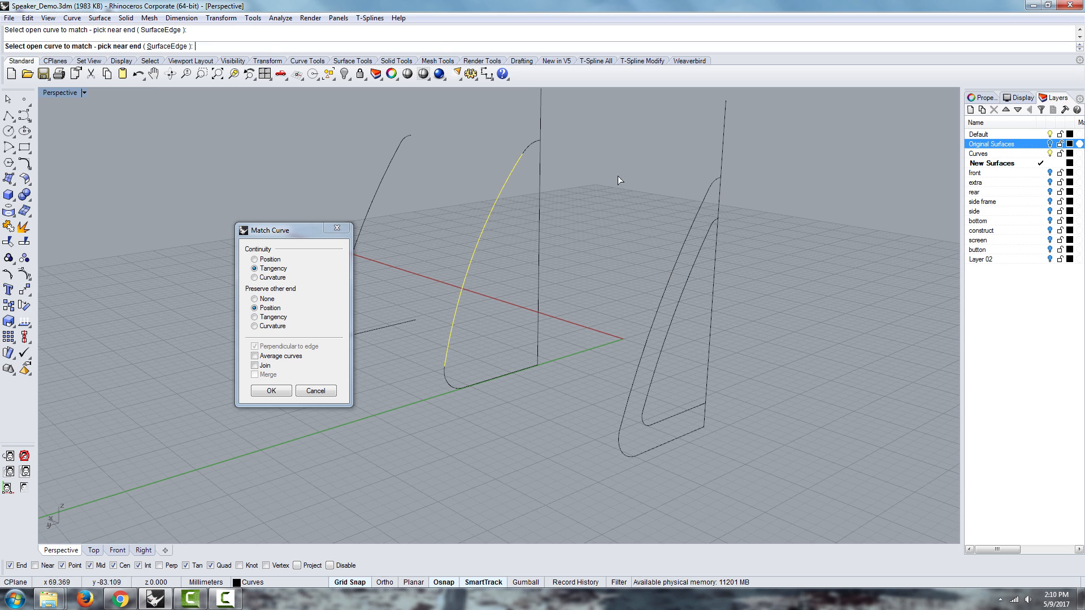
right_click_drag(542, 199, 607, 223)
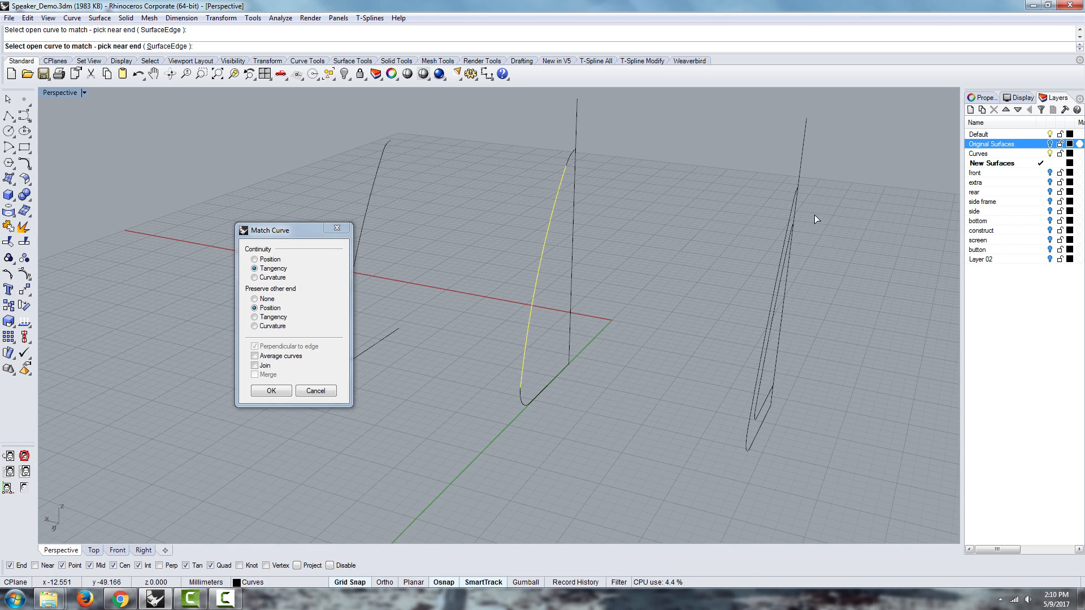
right_click_drag(815, 215, 758, 201)
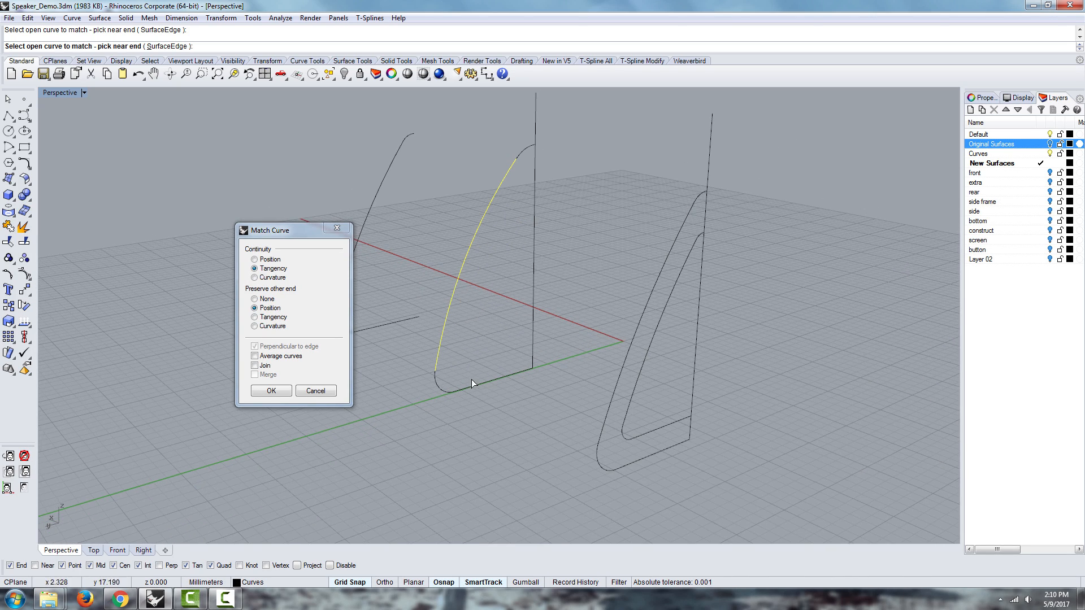
right_click_drag(443, 365, 476, 364)
left_click(315, 391)
- Match the middle profile's lower corner curve to the long front curve with Tangency continuity, preserving Position at the other end
scroll(427, 399, "up", 6)
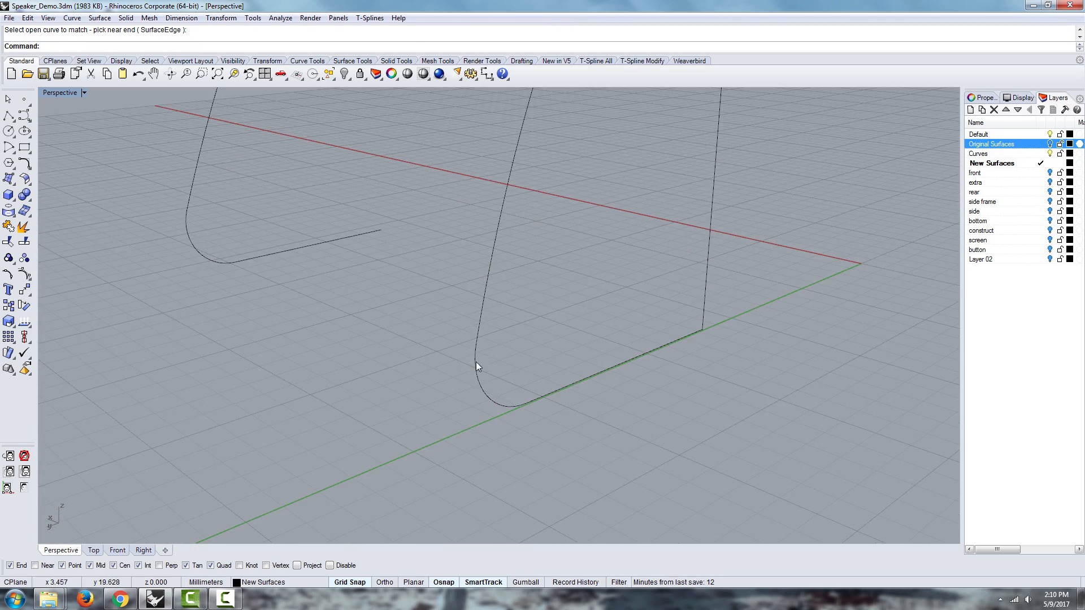
right_click(473, 366)
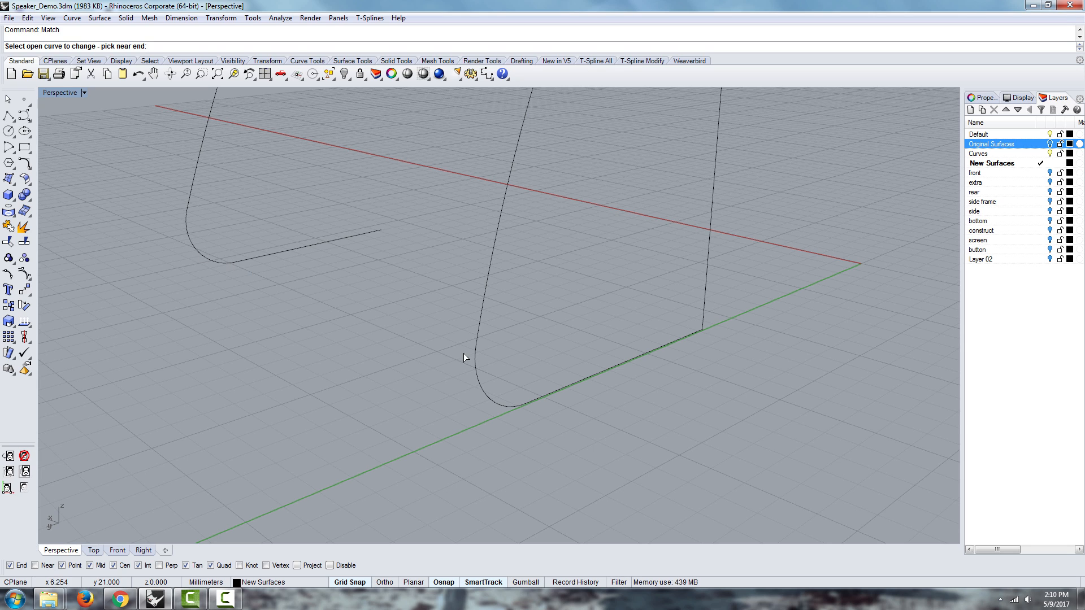
left_click(475, 361)
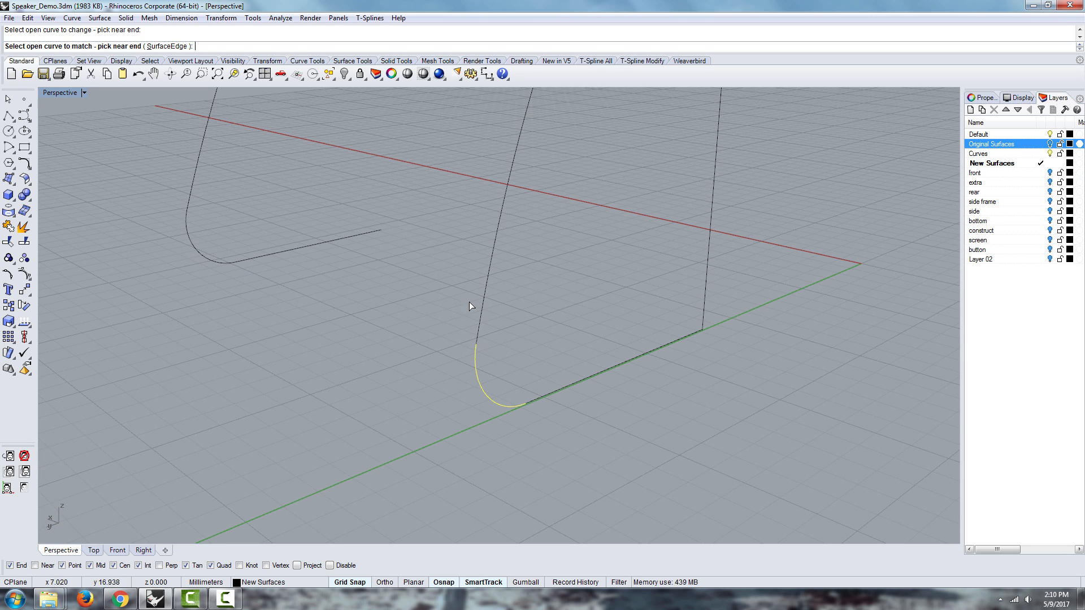
left_click(476, 328)
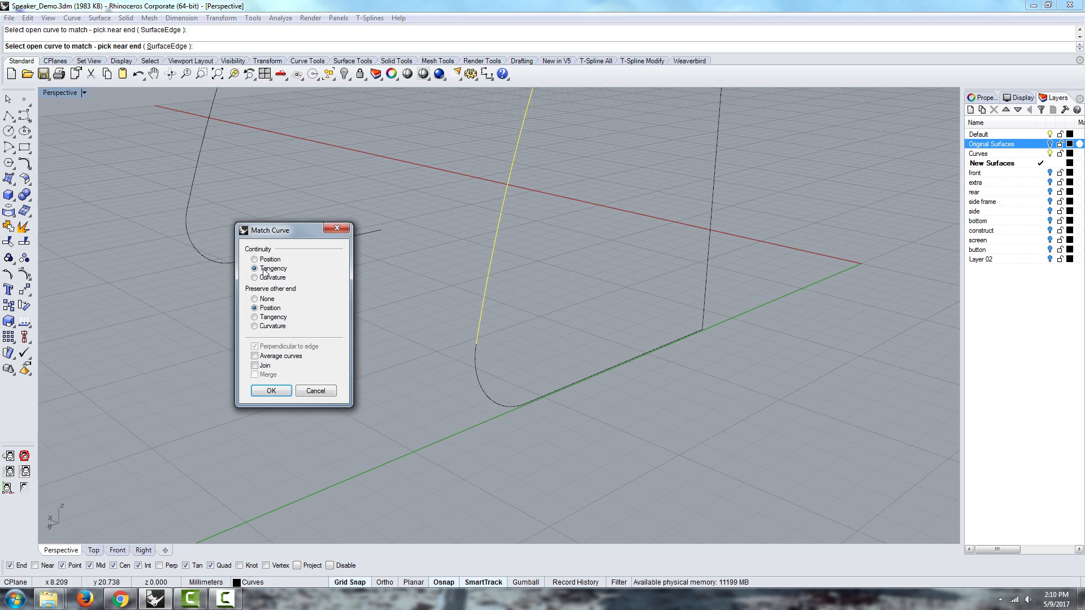
left_click(271, 396)
- Loft a front surface through the three long front curves, using the Normal style and Do not simplify
scroll(438, 374, "down", 6)
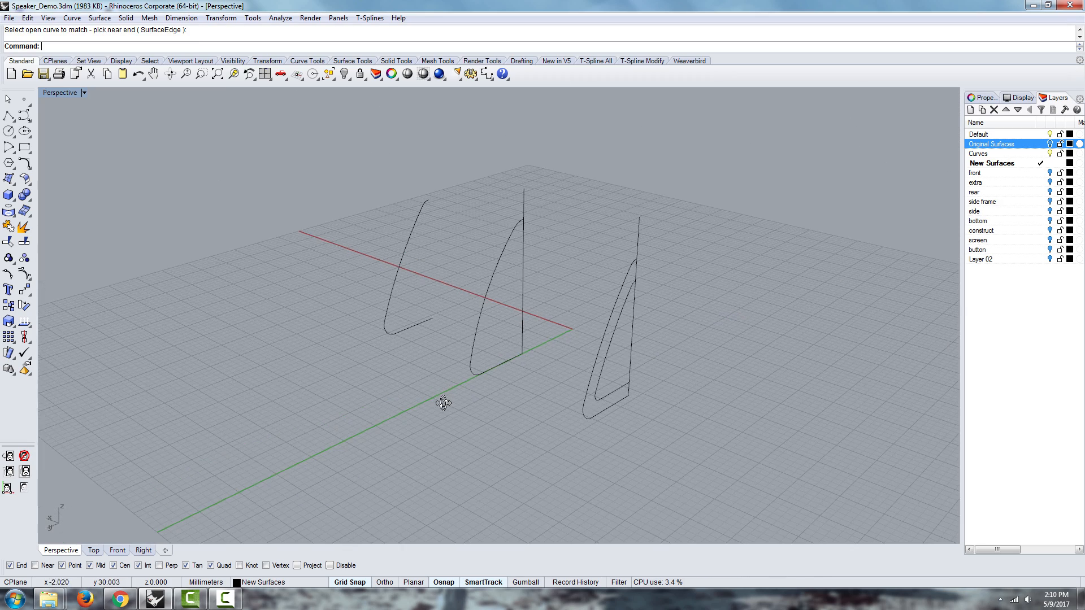
type("Loft")
key("Return")
left_click(389, 311)
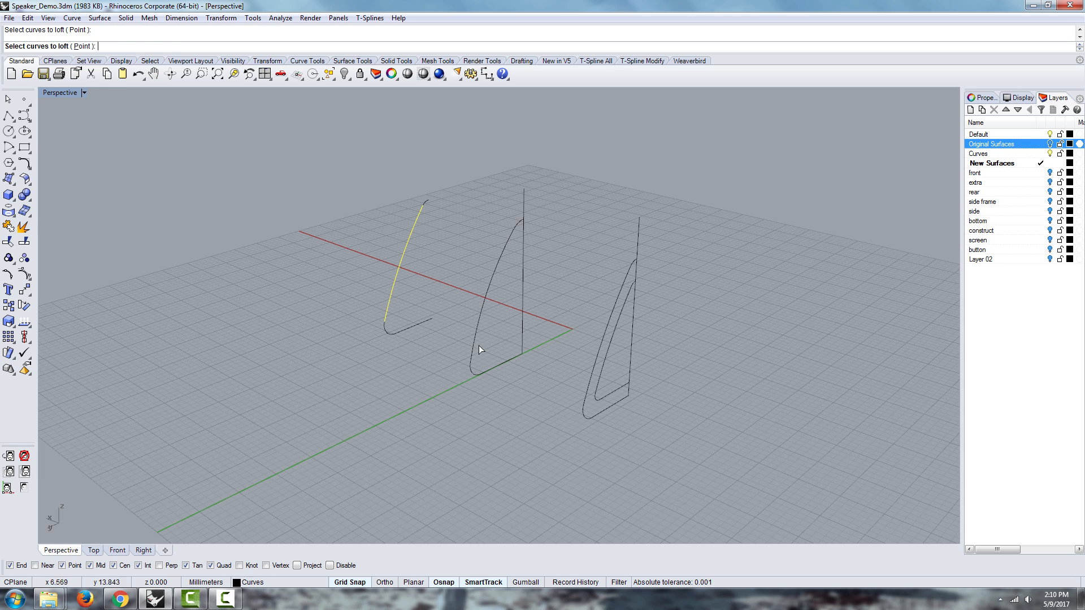
left_click(479, 346)
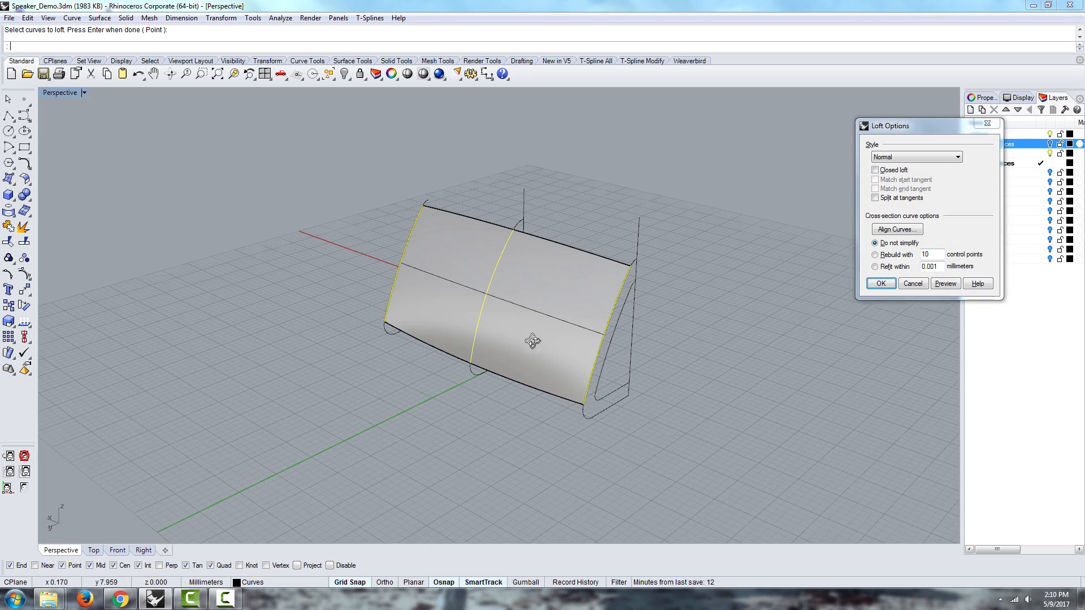
right_click_drag(528, 347, 466, 214)
left_click(873, 286)
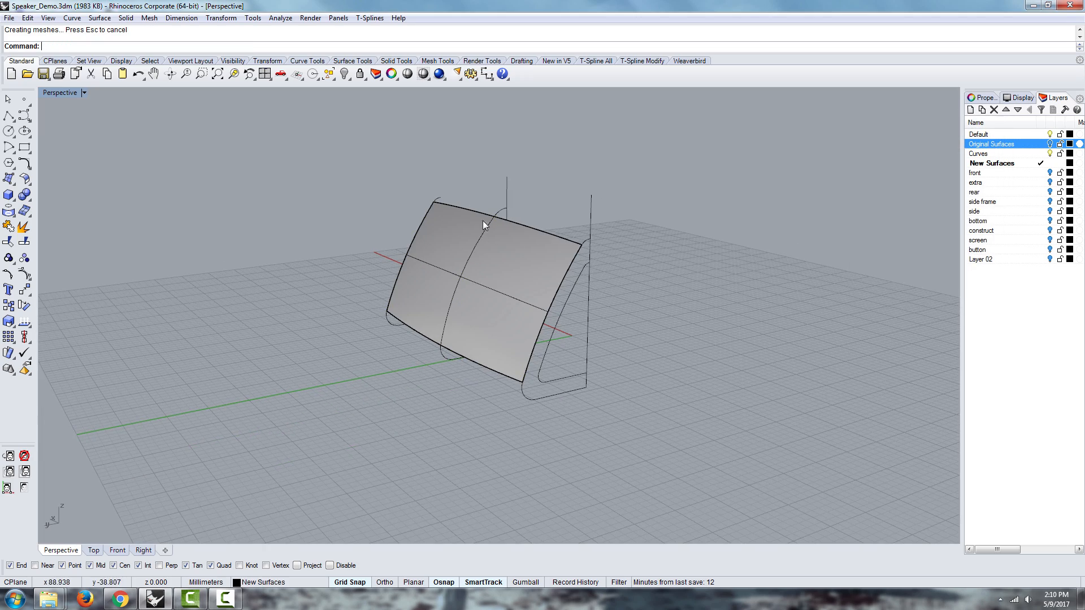
right_click_drag(481, 362, 541, 212)
scroll(531, 349, "up", 2)
scroll(517, 344, "up", 2)
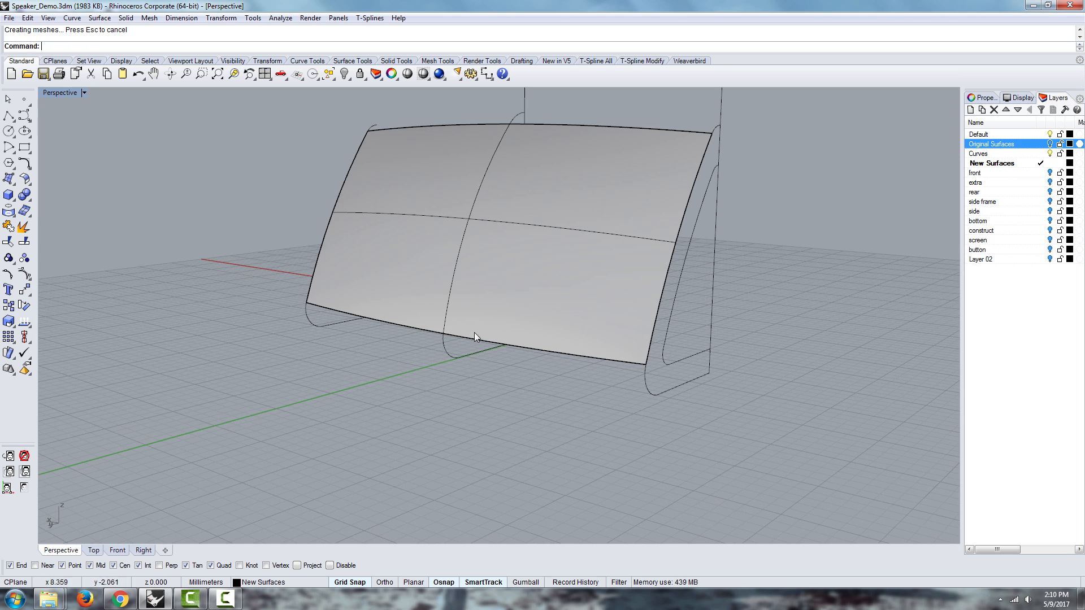
key("Return")
left_click(647, 371)
left_click(442, 341)
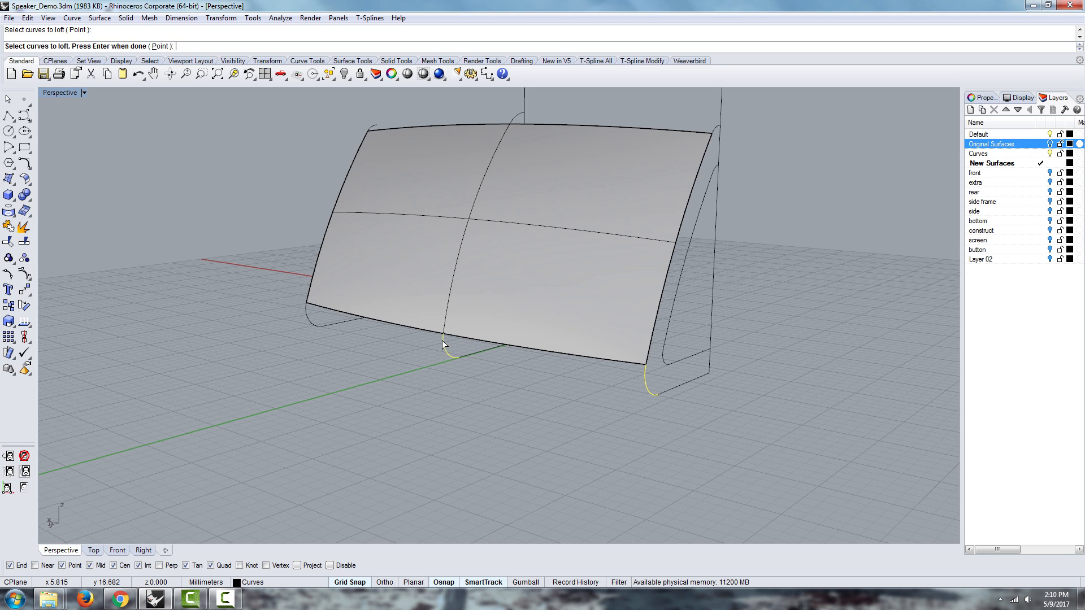
left_click(304, 308)
key("Return")
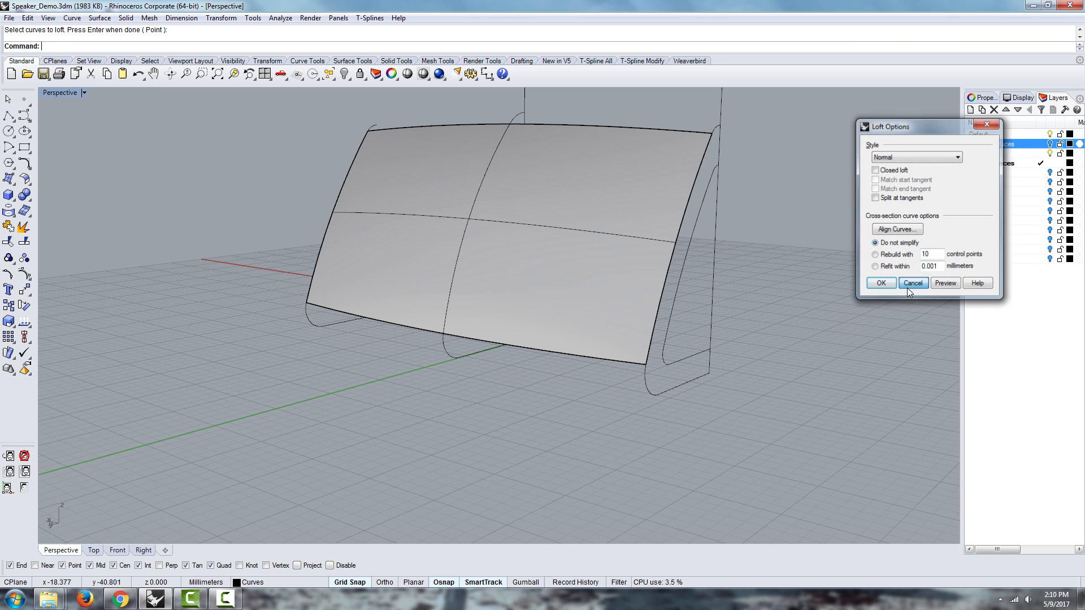
left_click(907, 284)
- Loft a surface through the three lower corner curves beneath the front surface, using the Normal style and Do not simplify
key("Return")
left_click(646, 374)
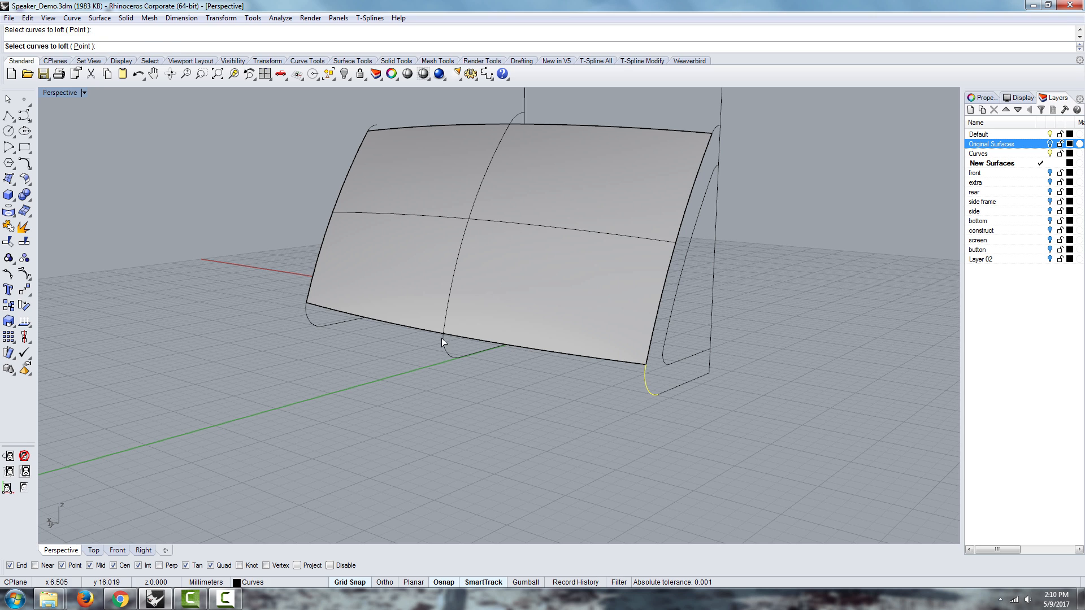
left_click(442, 339)
left_click(306, 310)
key("Return")
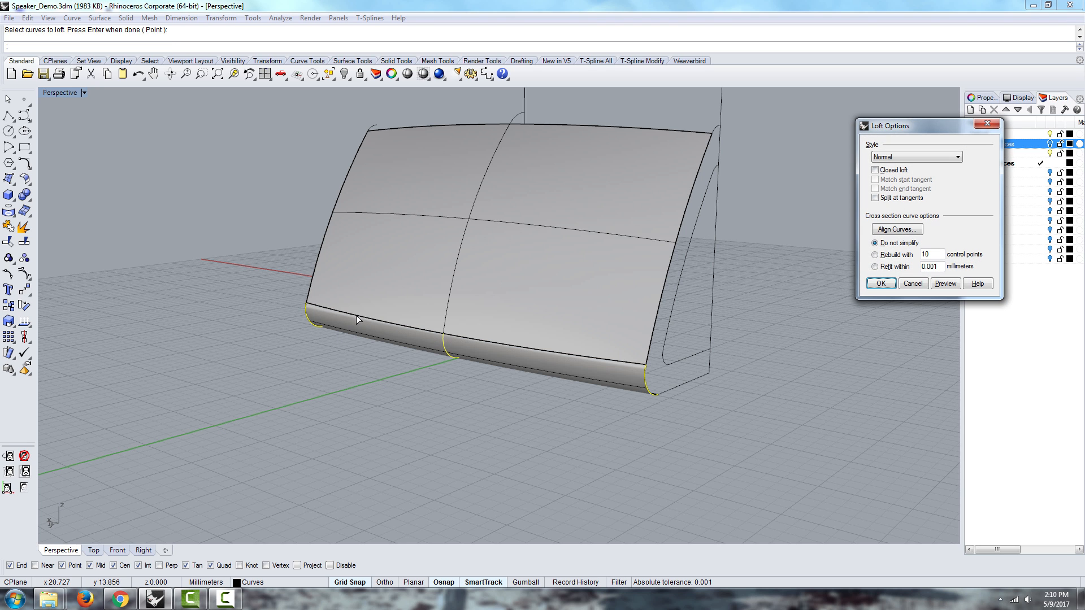
left_click(881, 284)
- Explode the lofted lower corner polysurface and select its bottommost surface
scroll(542, 359, "up", 2)
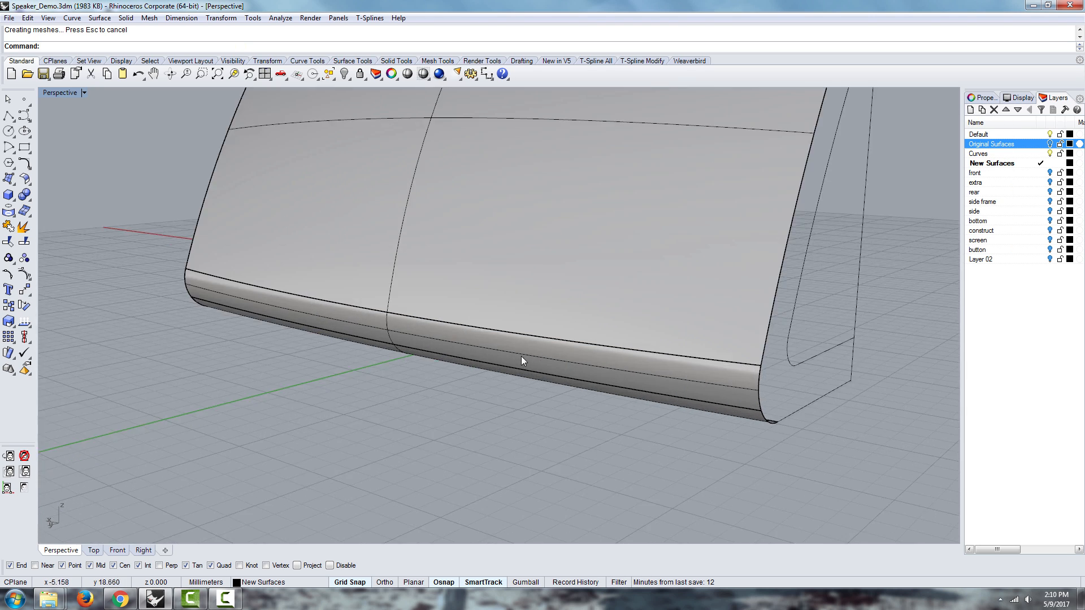
left_click(520, 367)
right_click_drag(277, 276, 213, 334)
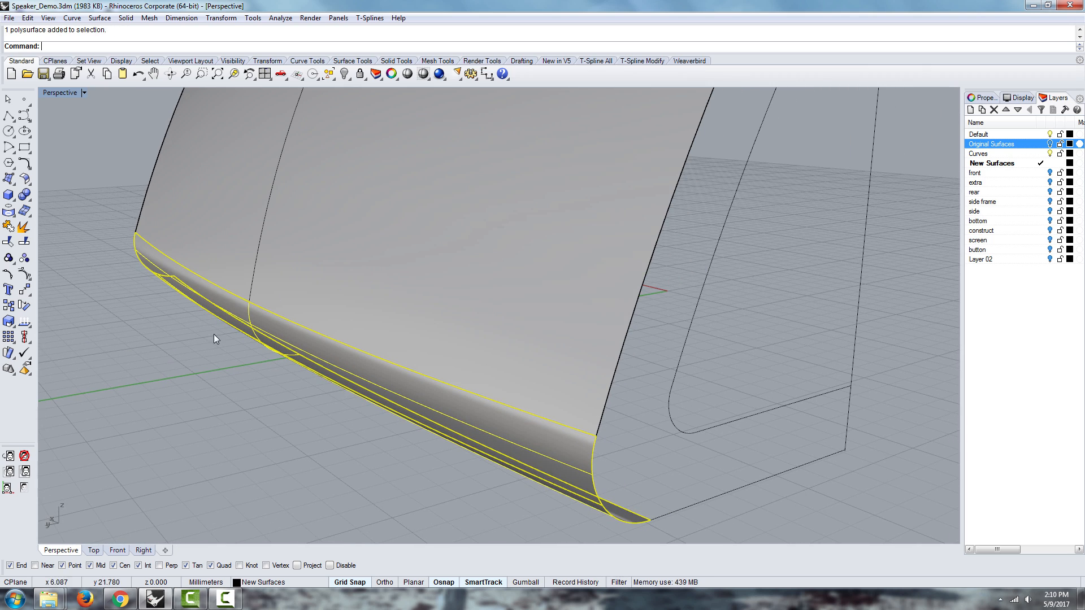
left_click(24, 226)
right_click_drag(368, 461, 424, 270)
left_click(442, 304)
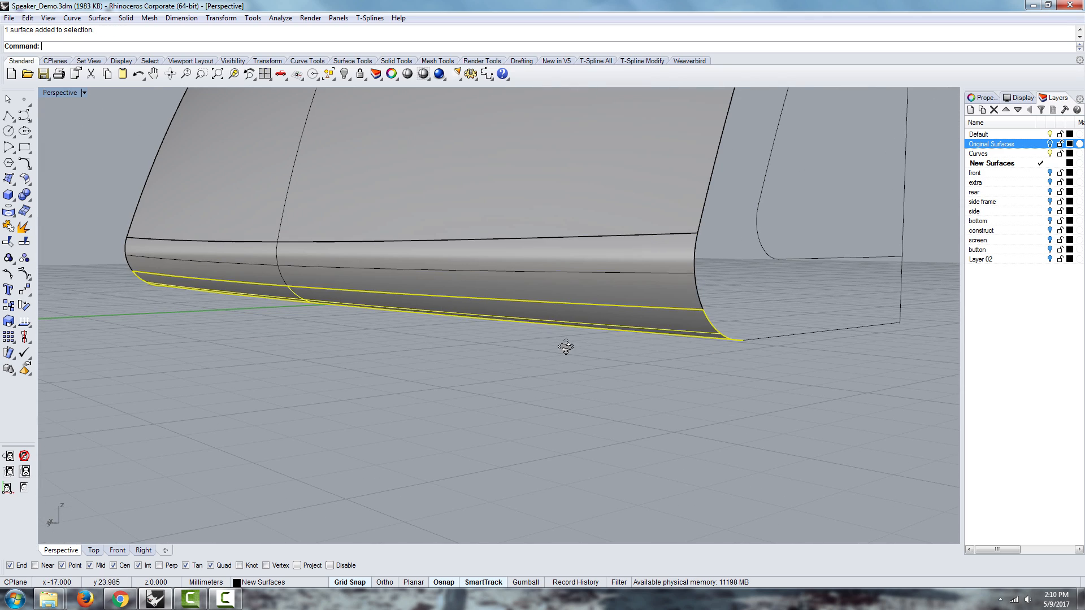
- Deselect the corner surface and begin matching the front surface's lower edge to the adjoining corner surface with MatchSrf
right_click_drag(567, 346, 436, 260)
mouse_move(296, 286)
right_mouse_down()
mouse_move(228, 338)
mouse_move(294, 305)
right_mouse_up()
left_click(250, 370)
right_click_drag(326, 361, 258, 363)
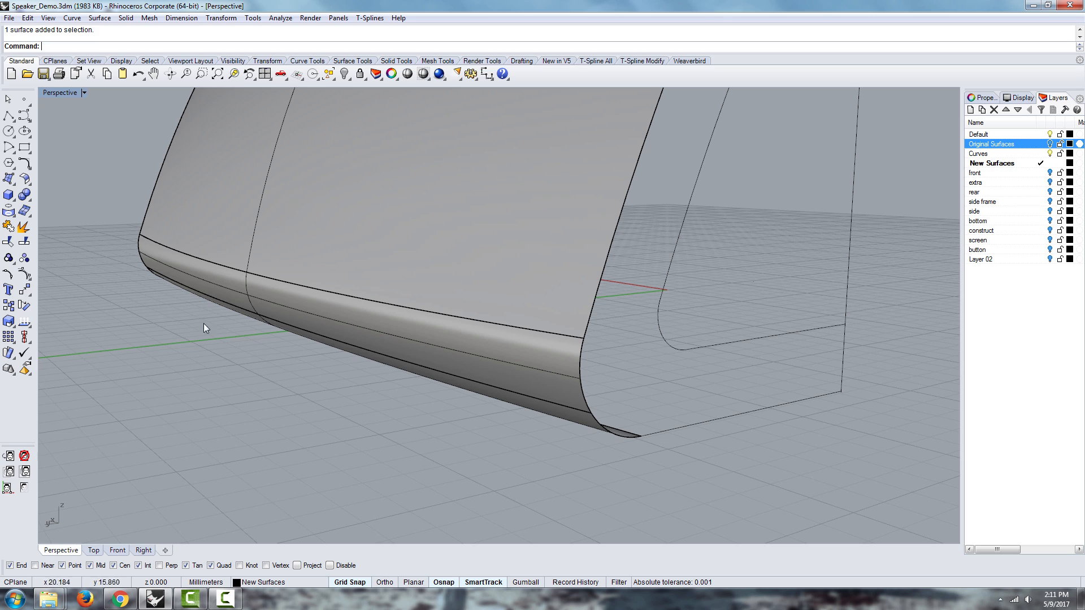
type("Match")
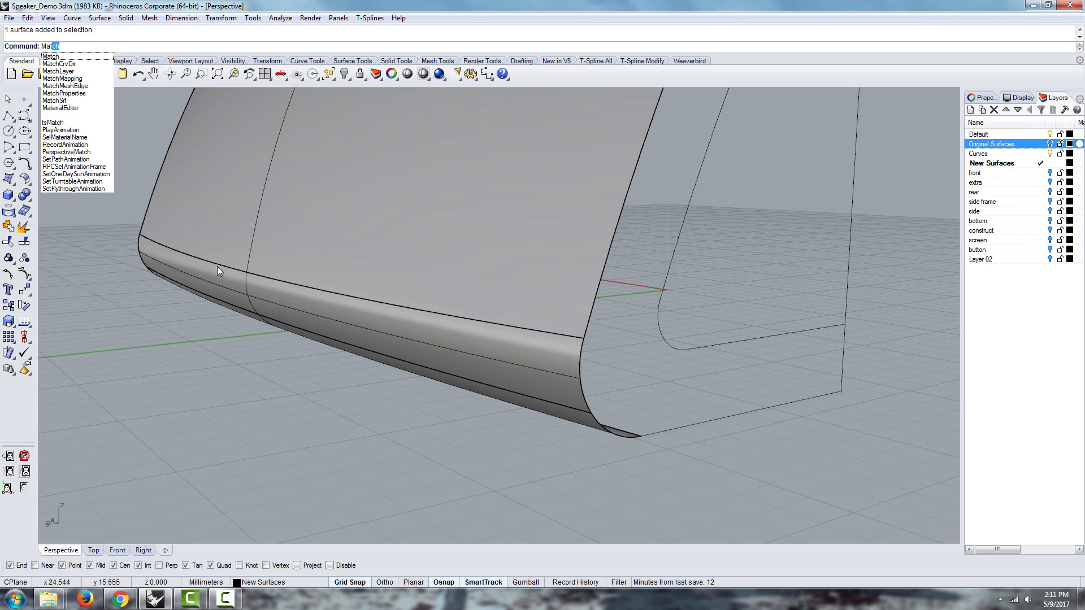
left_click(62, 101)
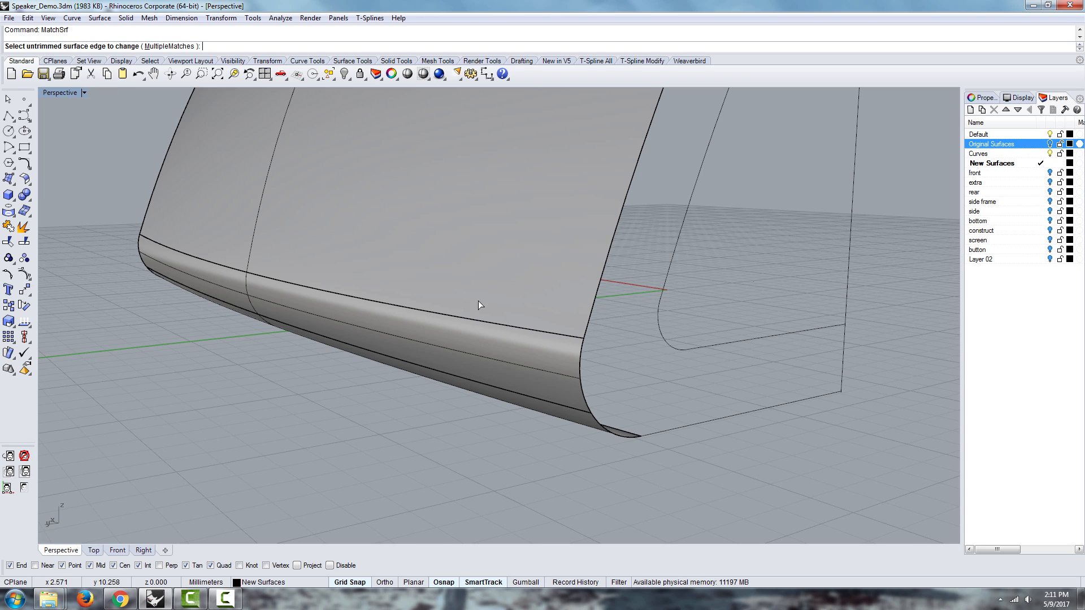
scroll(460, 393, "up", 2)
left_click(379, 337)
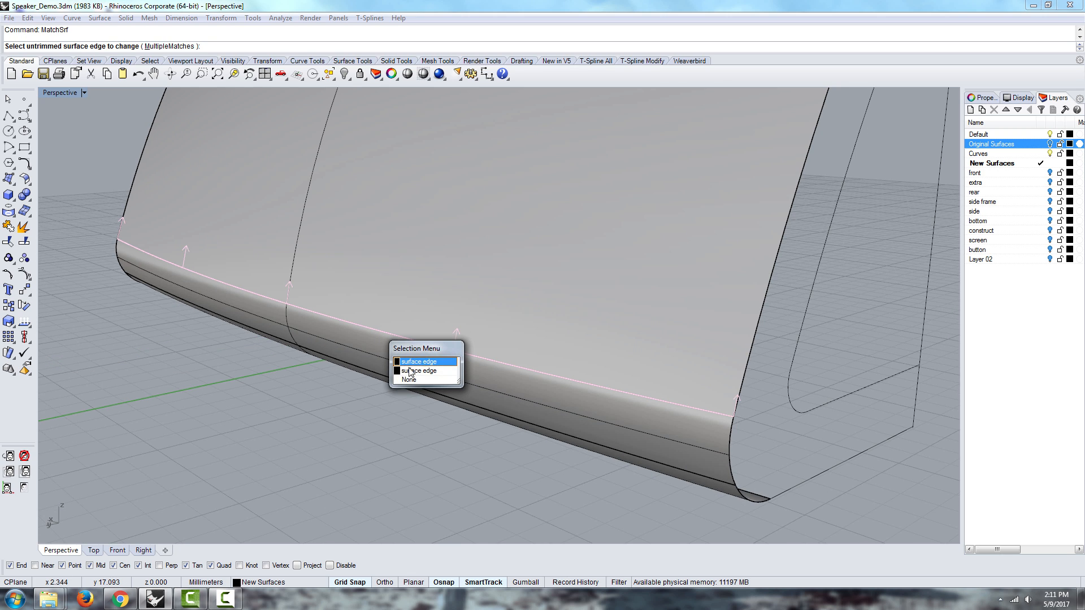
left_click(425, 358)
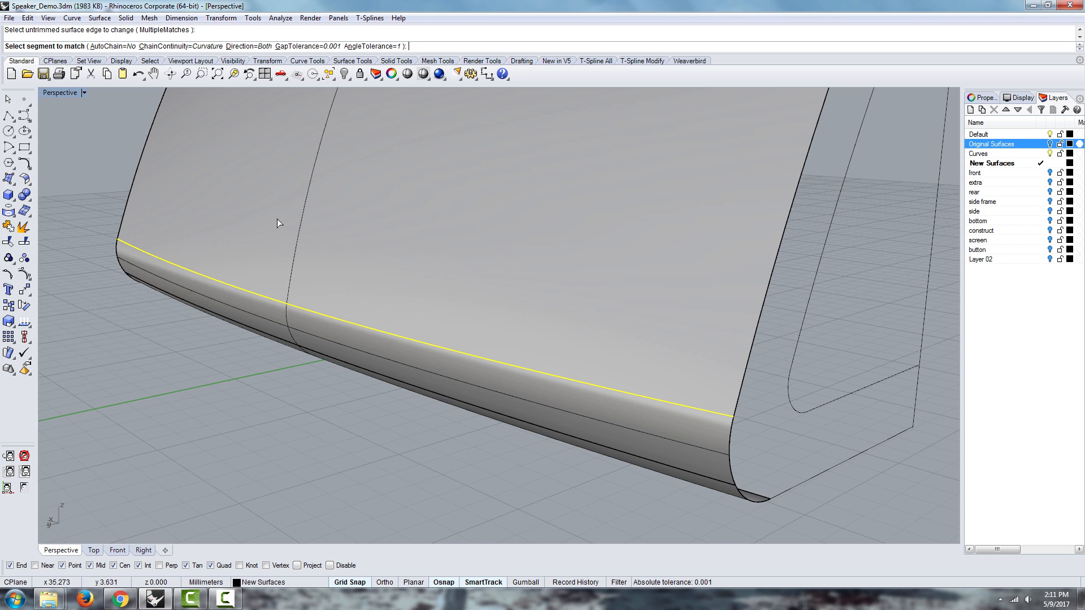
left_click(312, 313)
key("Return")
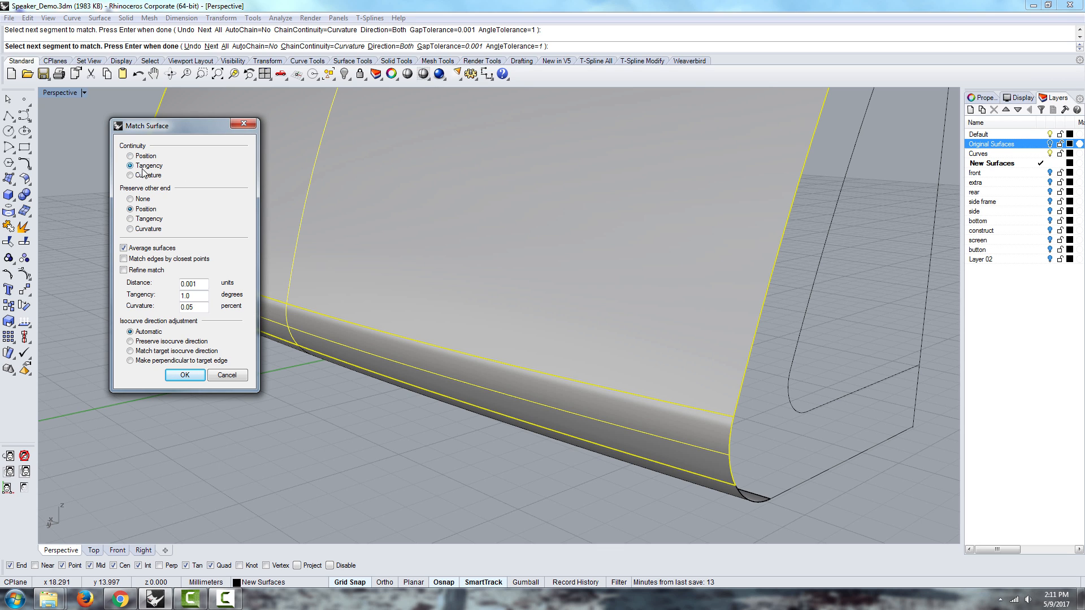
- Compare Tangency and Curvature continuity in the Match Surface preview, try preserving Curvature and Position at the other end, and cancel the match
left_click_drag(135, 131, 97, 138)
left_click(99, 184)
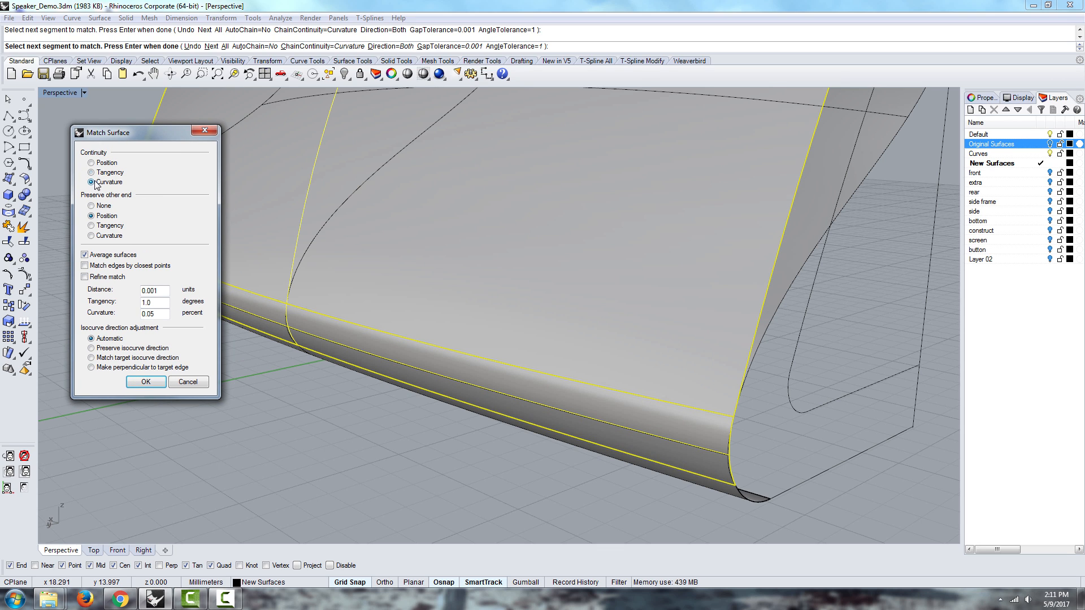
left_click(105, 173)
scroll(459, 321, "down", 5)
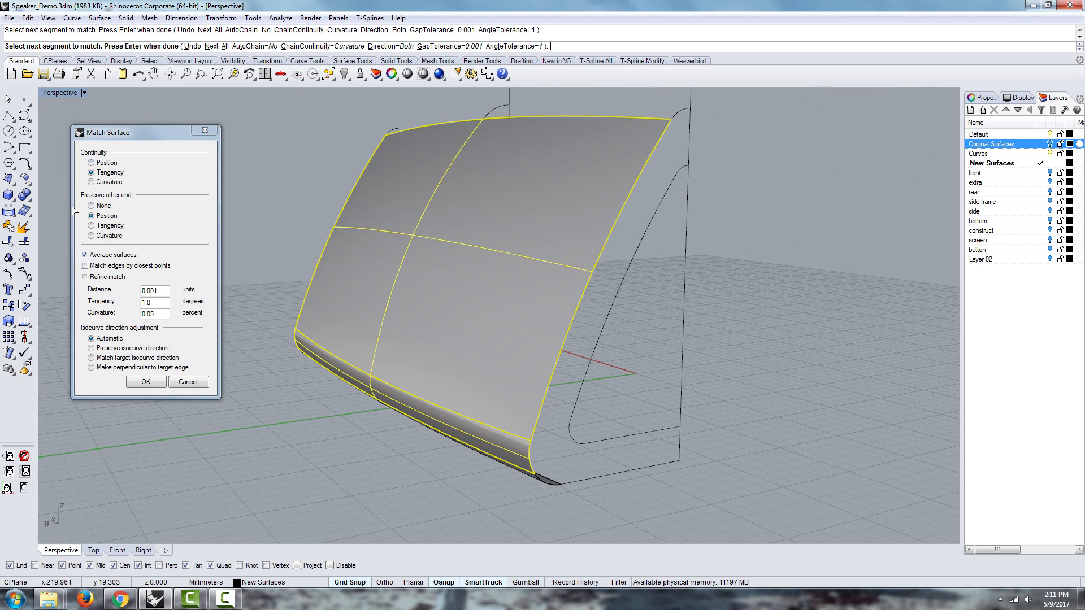
left_click(91, 236)
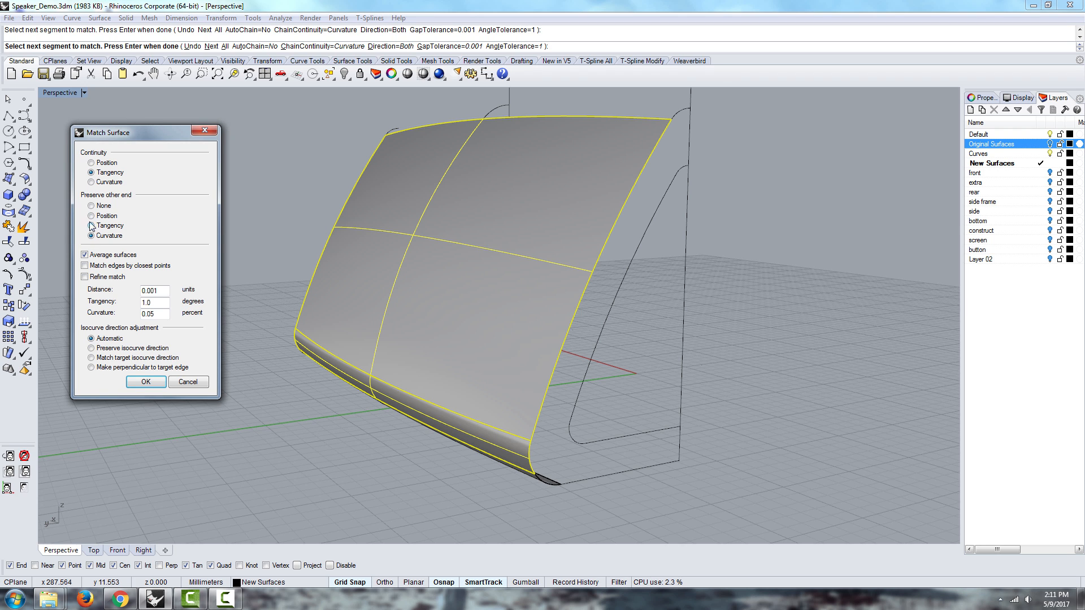
left_click(94, 216)
left_click(94, 182)
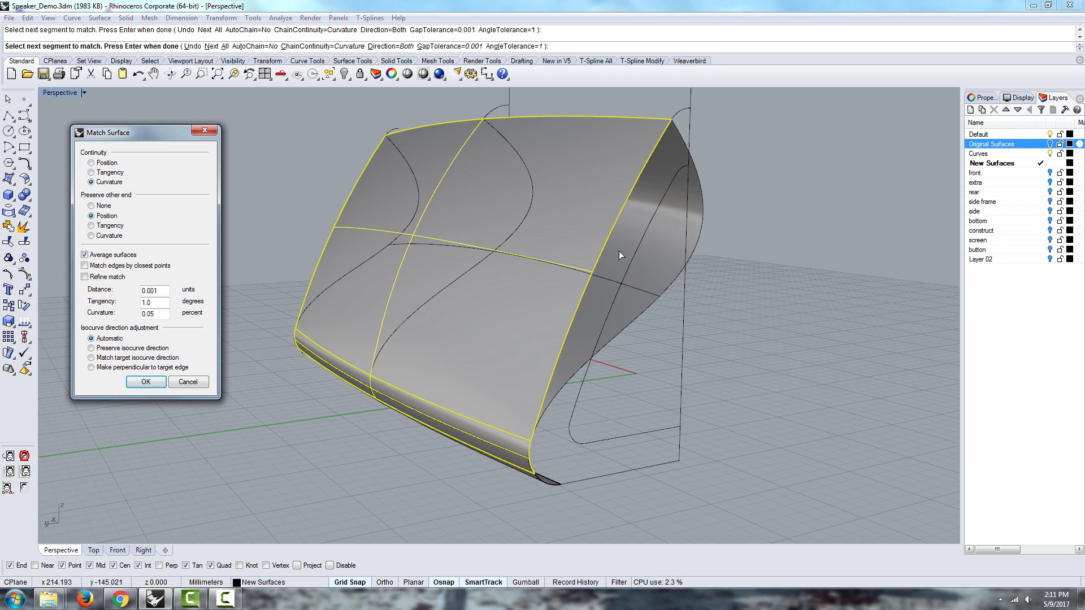
right_click_drag(618, 251, 502, 186)
right_click_drag(428, 198, 399, 271)
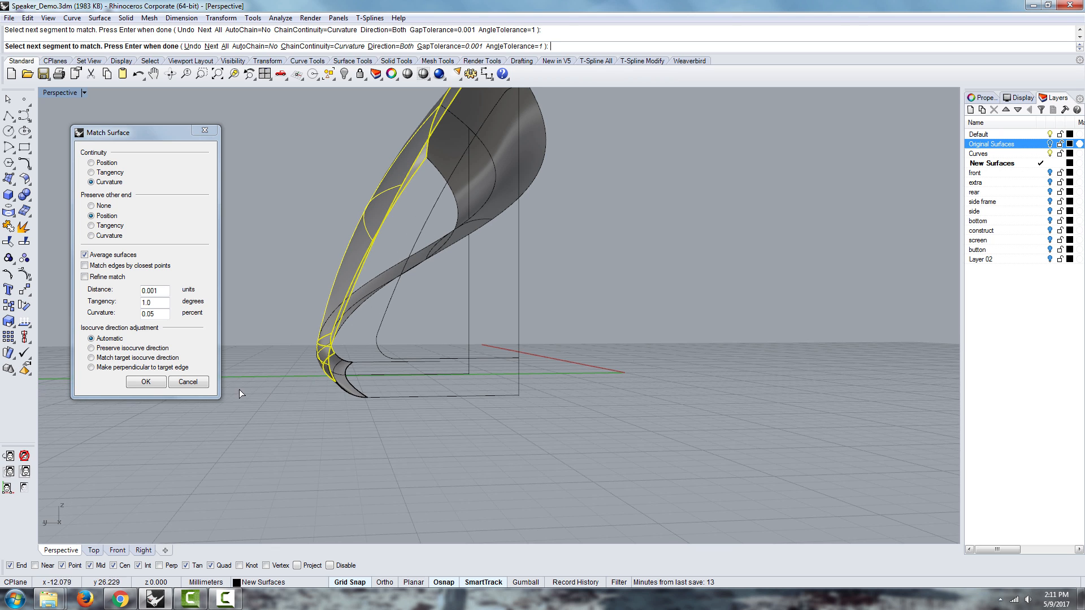
left_click(204, 382)
- Try to match the front surface's lower edge to the corner surface with Curvature continuity, preserving Position at the other end
right_click_drag(294, 379, 375, 394)
right_click(398, 369)
left_click(395, 365)
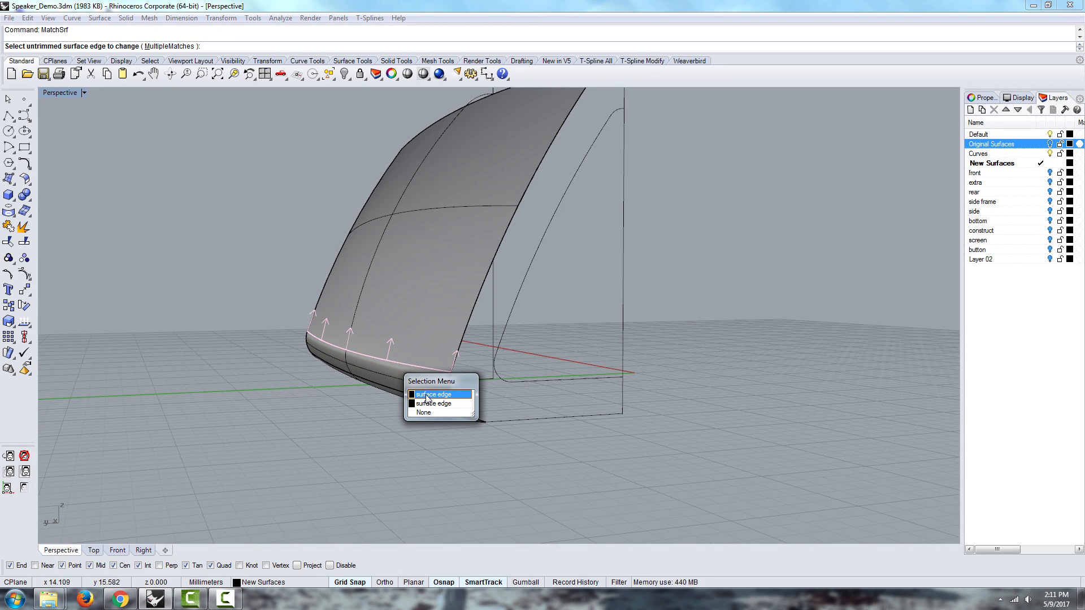
left_click(427, 398)
left_click(398, 362)
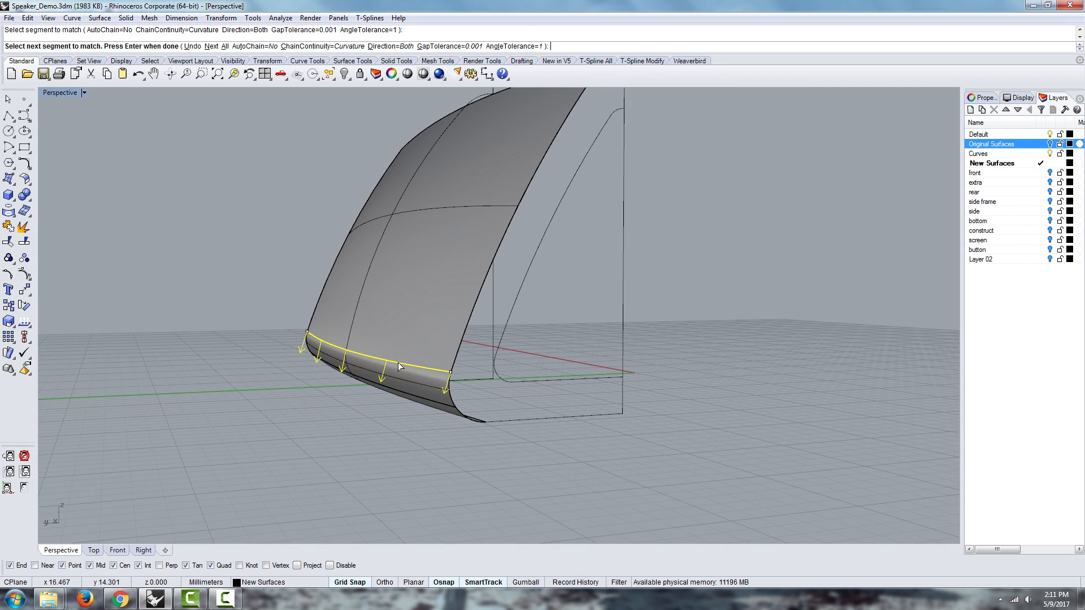
right_click(417, 384)
left_click(100, 183)
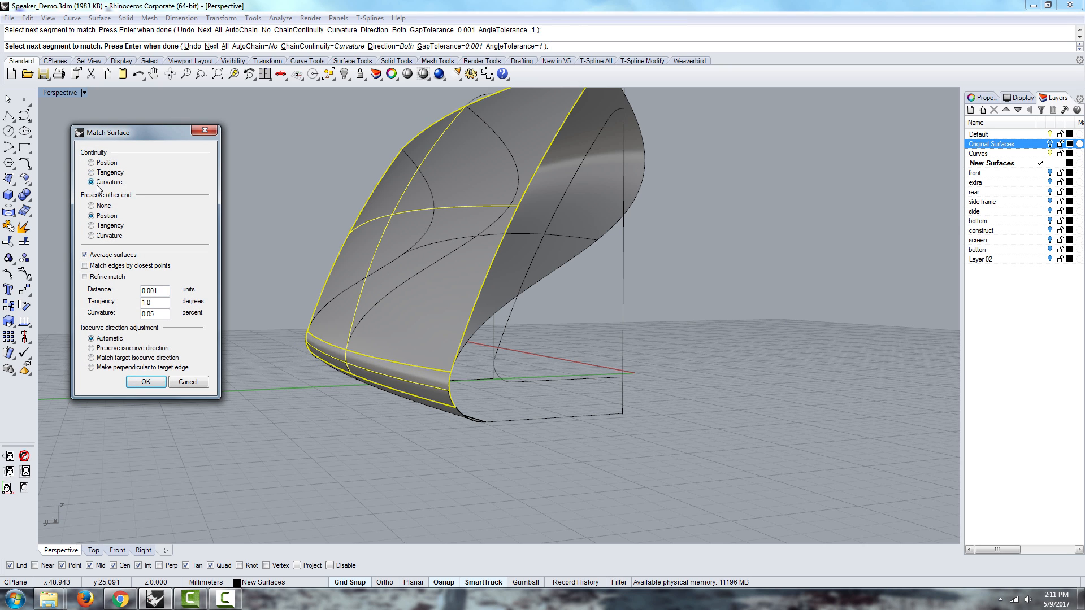
left_click(188, 381)
- Try the surface match again from the other overlapping edge on the seam, using Curvature continuity
left_click(391, 365)
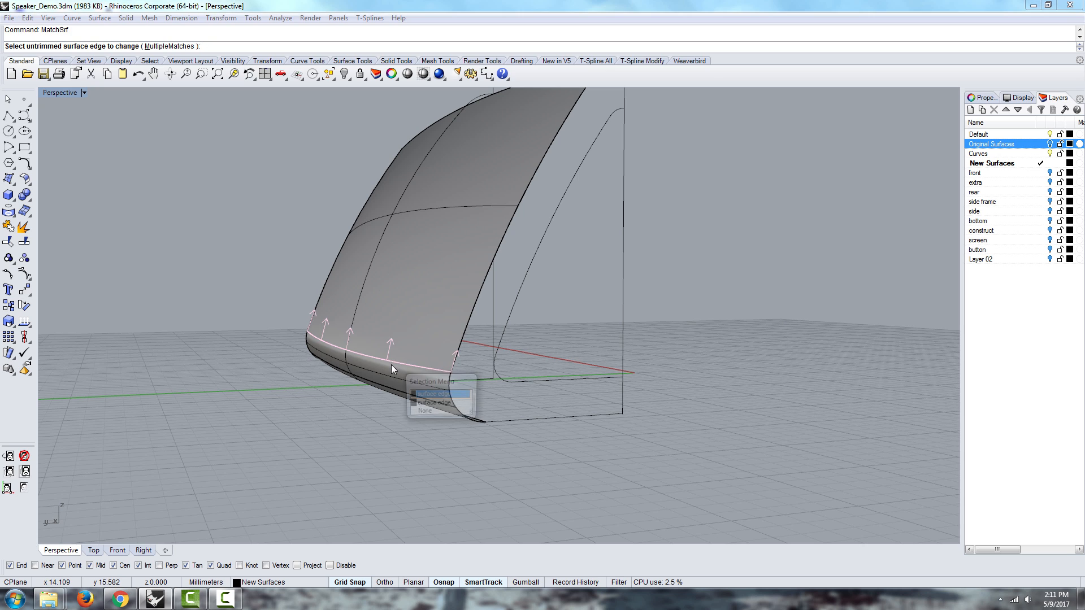
left_click(428, 404)
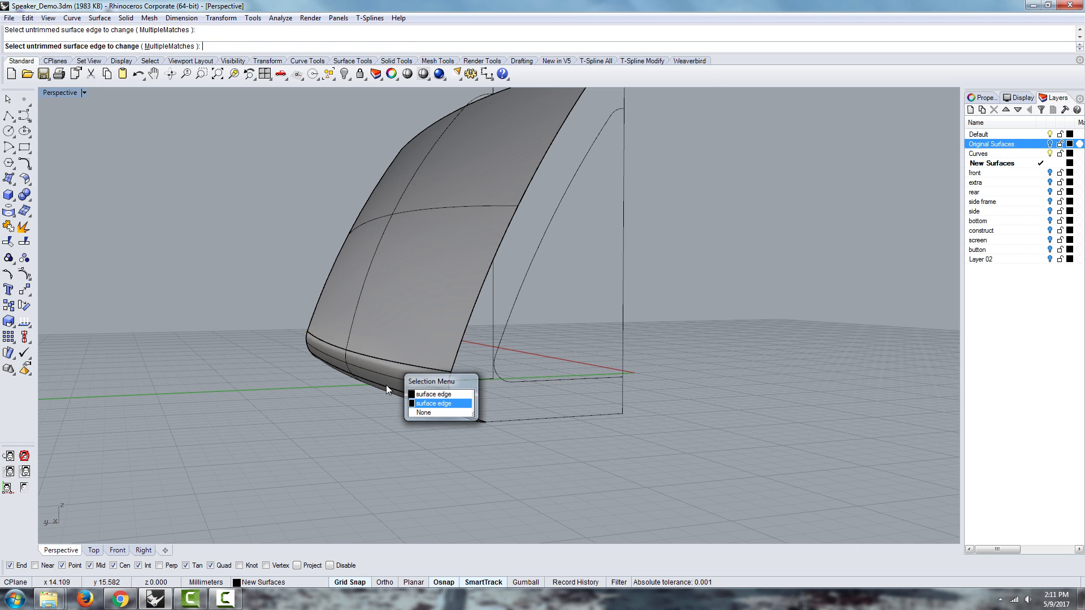
left_click(361, 352)
right_click(450, 220)
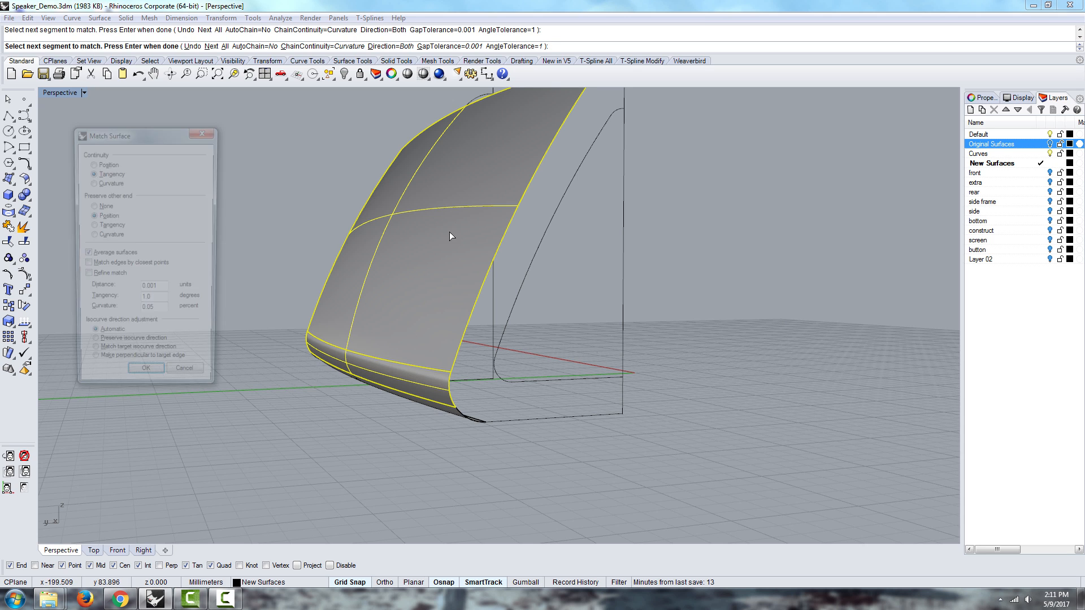
left_click(98, 183)
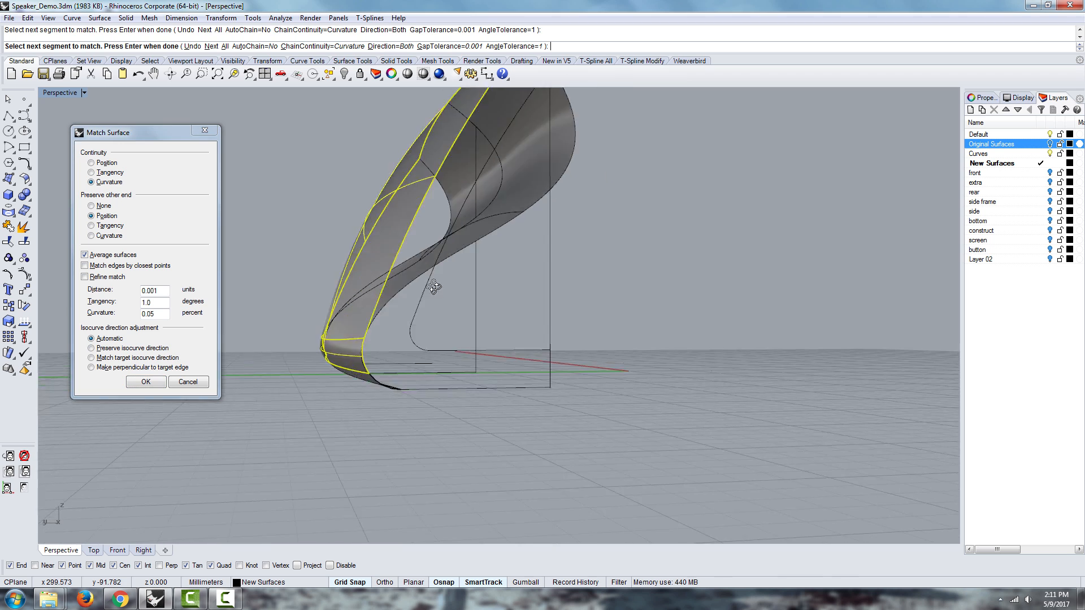
left_click(188, 382)
- Try once more to match the front surface's lower edge to the corner surface with Curvature continuity, and cancel
right_click(405, 361)
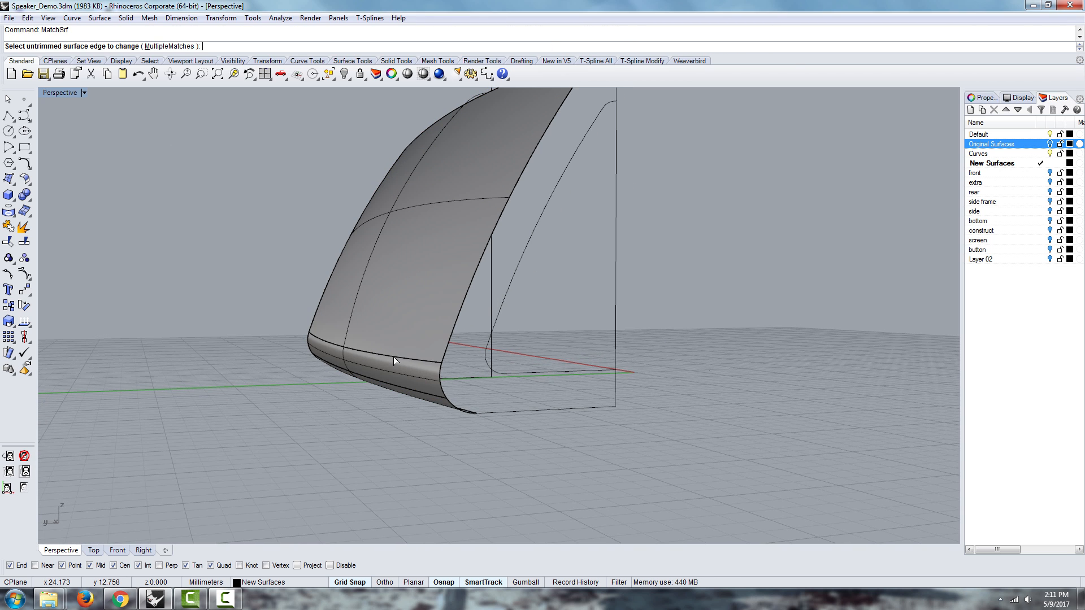
left_click(393, 357)
left_click(436, 395)
left_click(409, 360)
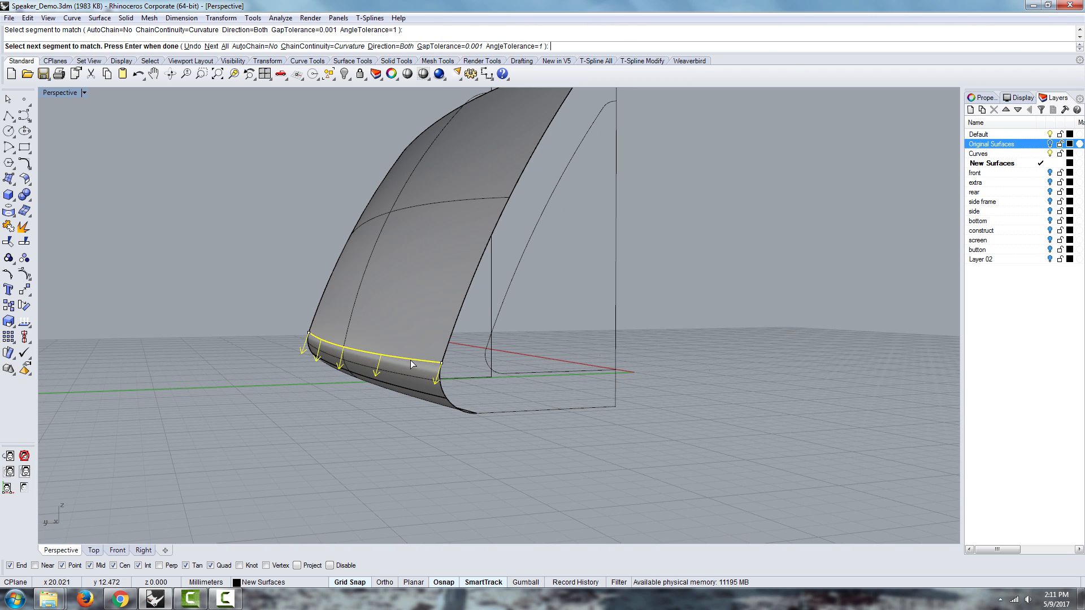
right_click(420, 367)
left_click(95, 183)
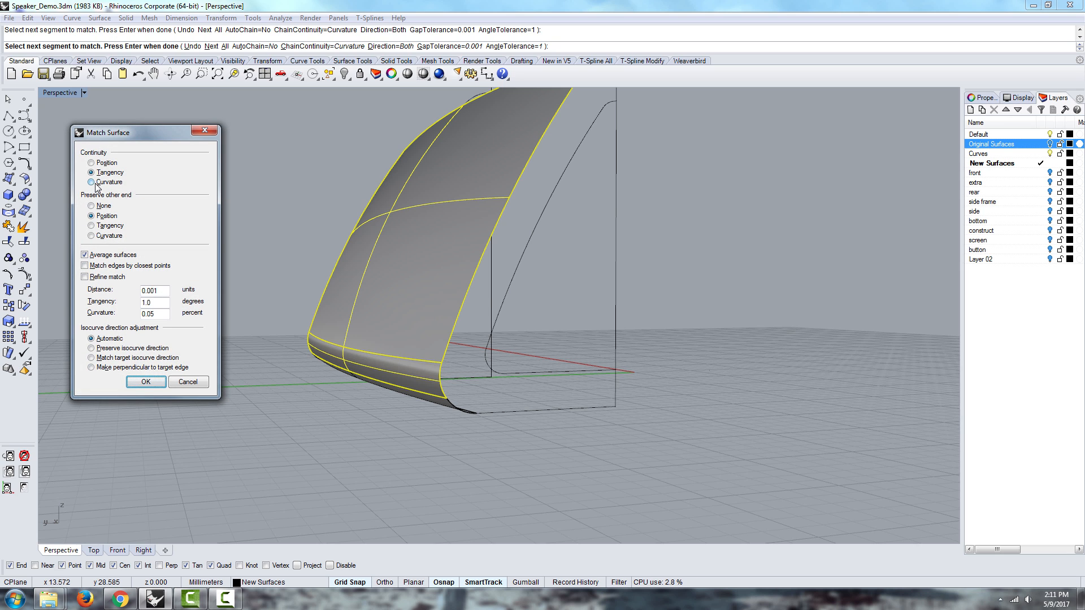
left_click(189, 382)
- Preview the front-to-corner surface match with Curvature and with Tangency continuity, and cancel it
right_click(388, 356)
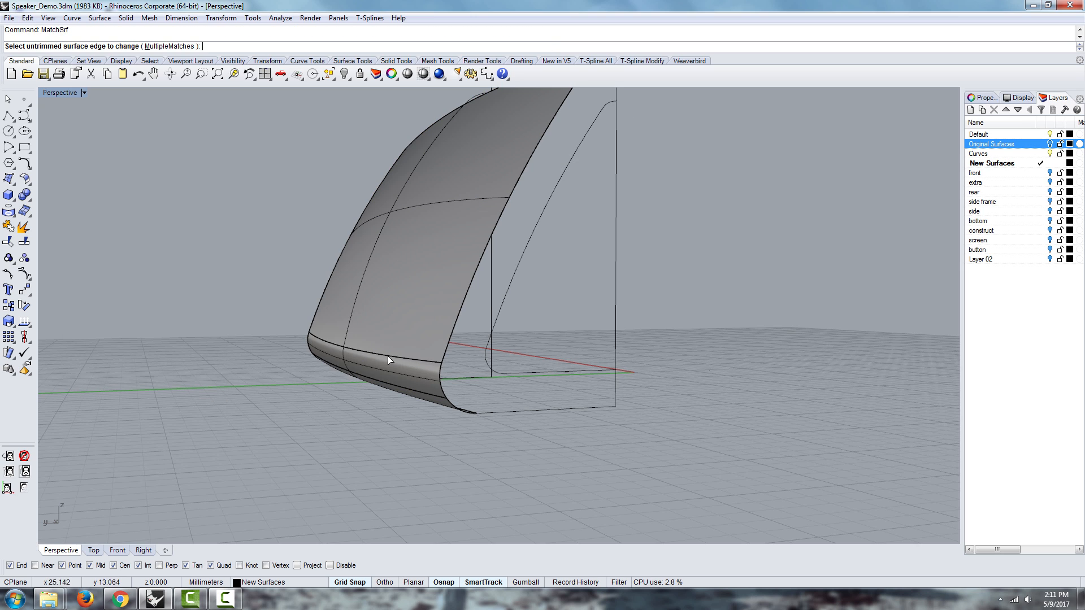
left_click(387, 356)
left_click(418, 395)
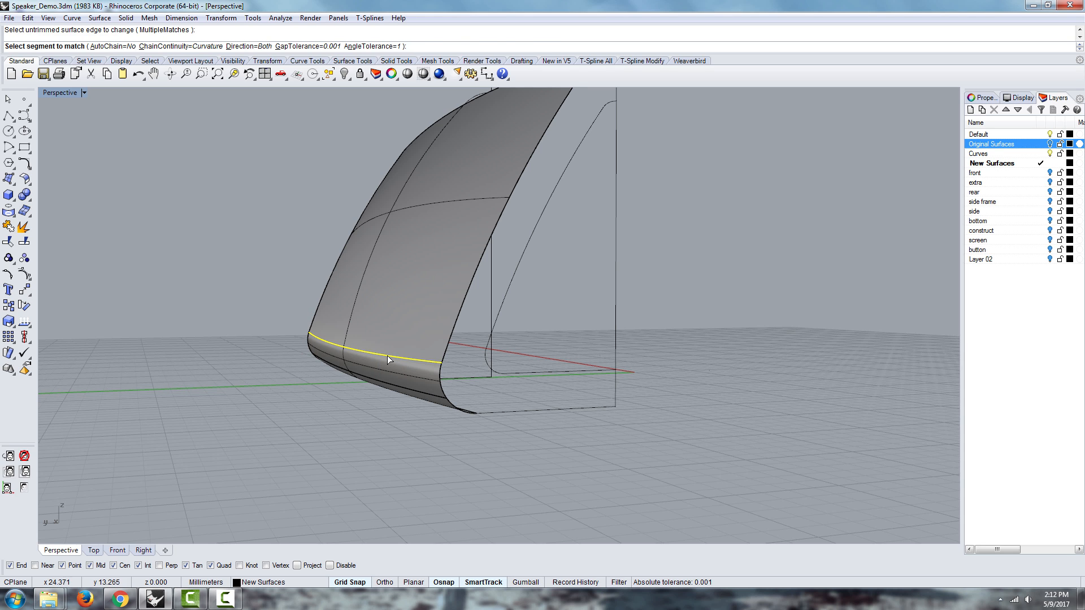
left_click(388, 355)
right_click(401, 368)
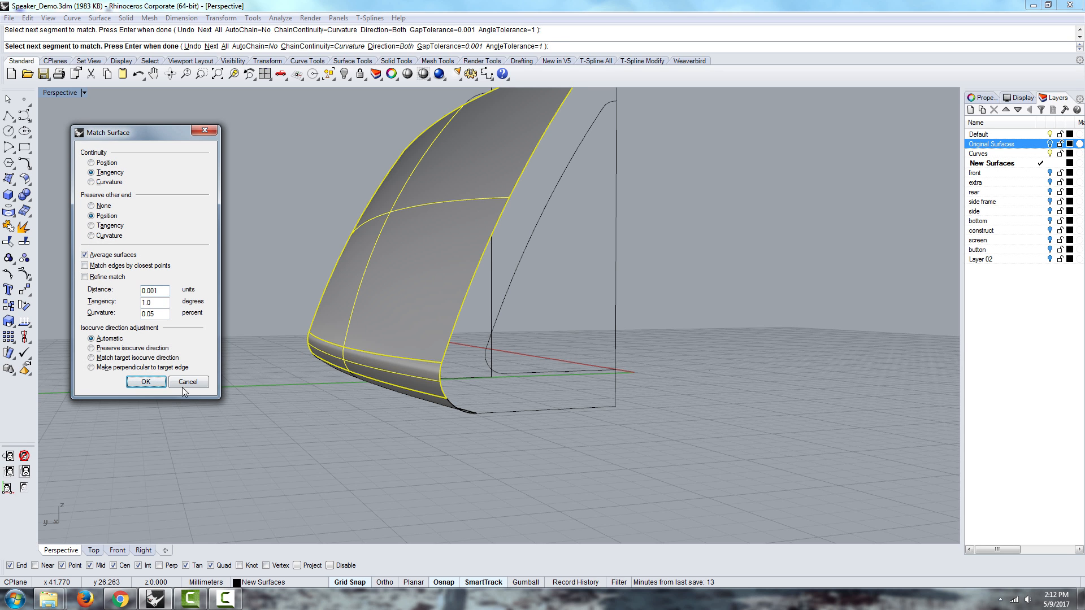
left_click(91, 181)
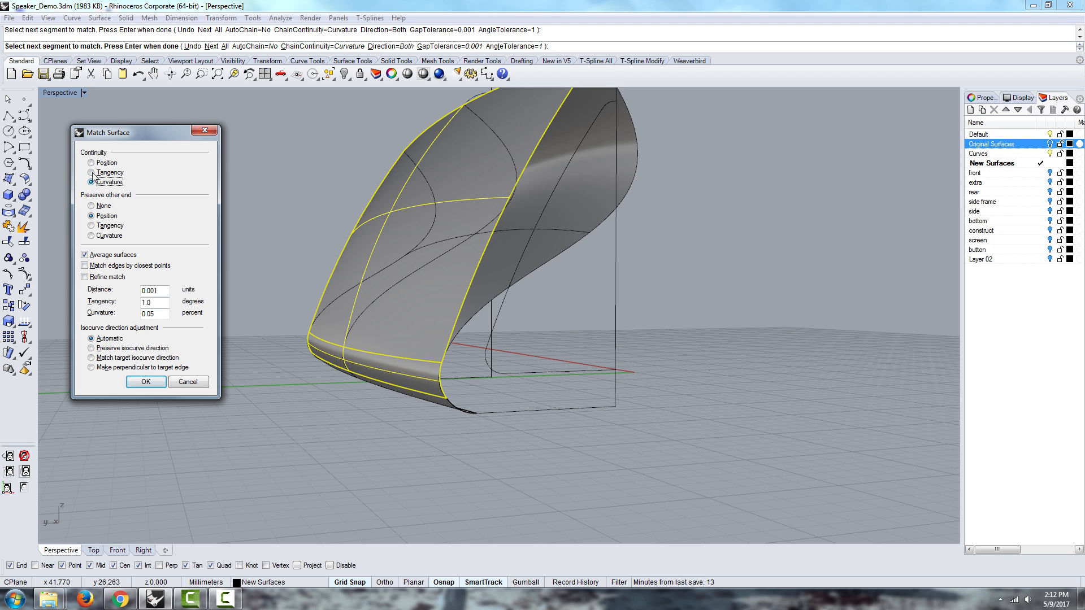
left_click(92, 173)
mouse_move(377, 301)
right_mouse_down()
mouse_move(368, 297)
mouse_move(390, 304)
right_mouse_up()
left_click(193, 384)
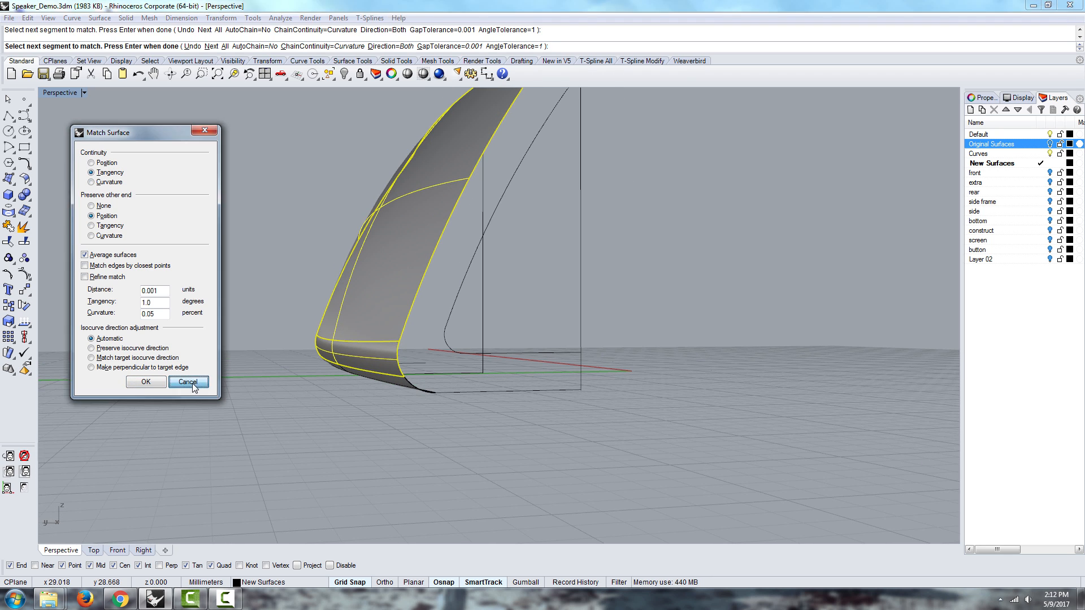
- Try to rebuild the corner surface directly beneath the front surface with 4 U and 4 V points at degree 3 in both directions
scroll(379, 371, "up", 3)
left_click(362, 347)
type("R")
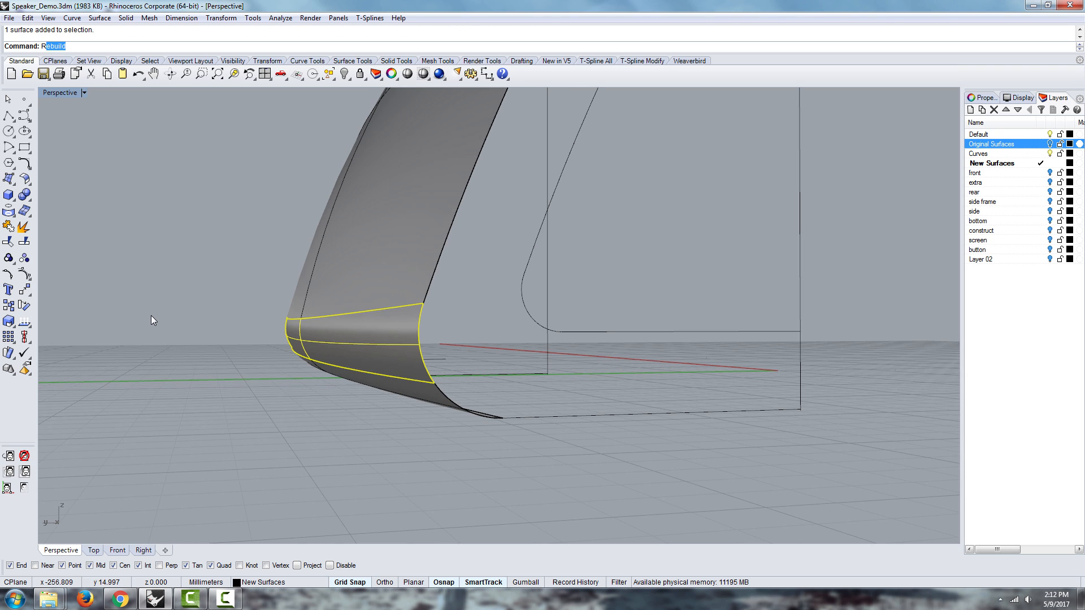
type("eb")
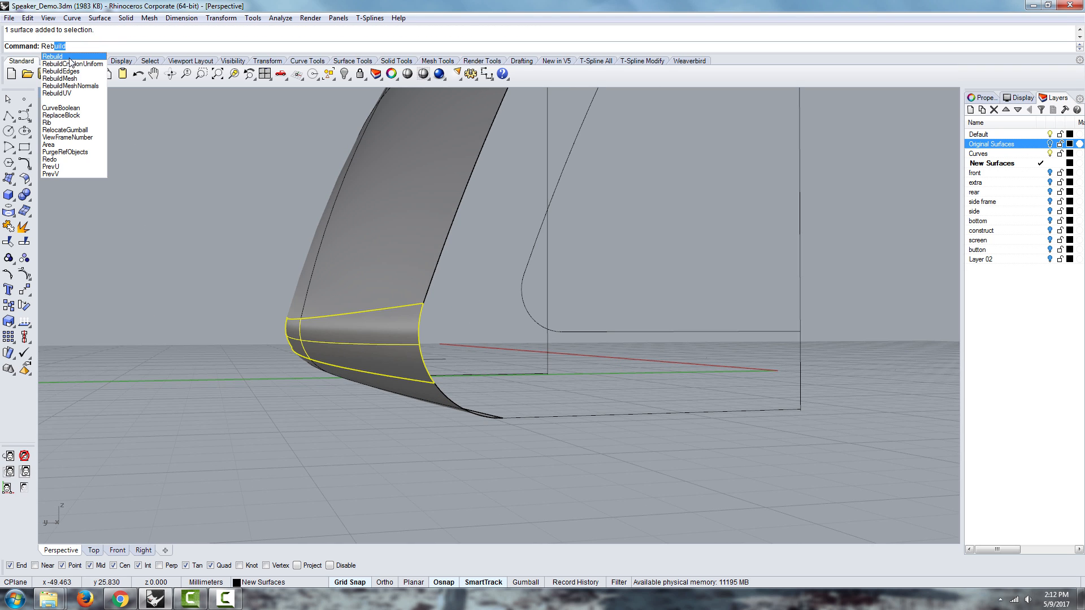
left_click(53, 56)
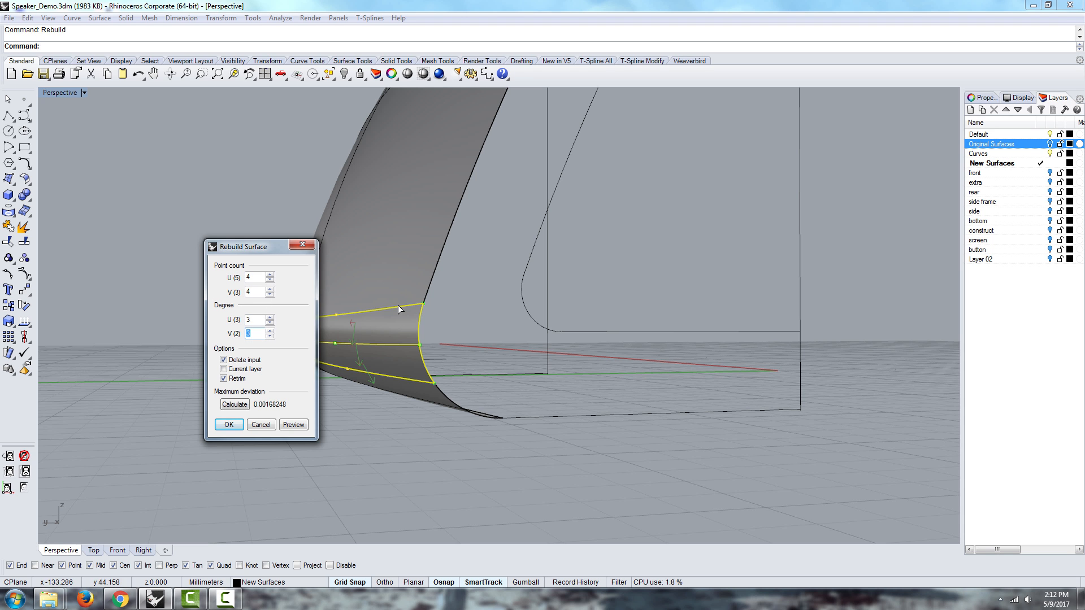
mouse_move(401, 310)
right_mouse_down()
mouse_move(431, 332)
mouse_move(532, 339)
mouse_move(458, 367)
mouse_move(537, 337)
right_mouse_up()
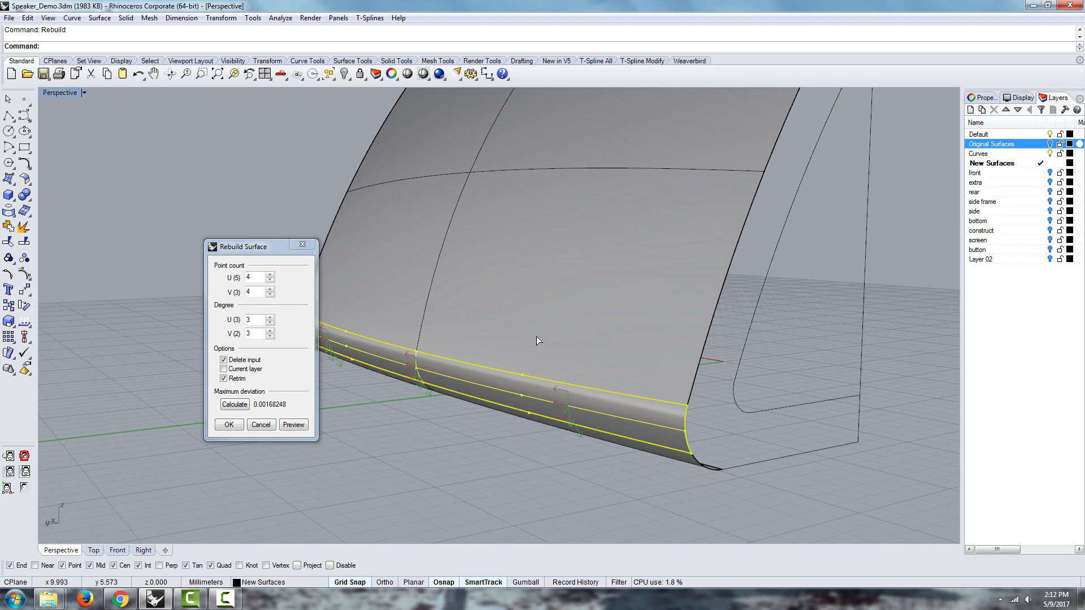
left_click(253, 333)
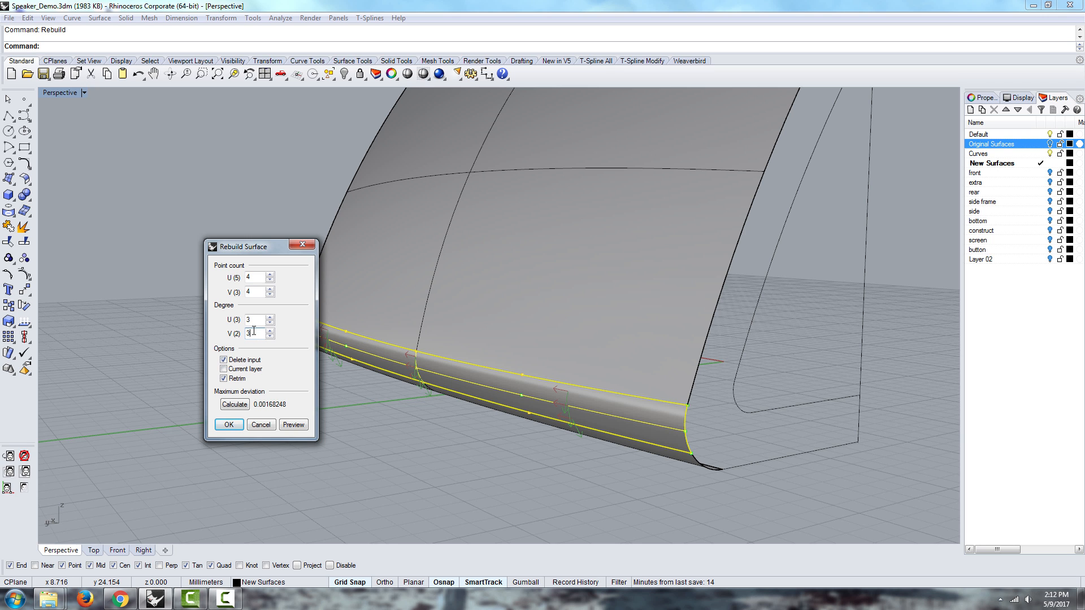
right_click_drag(634, 447, 510, 368)
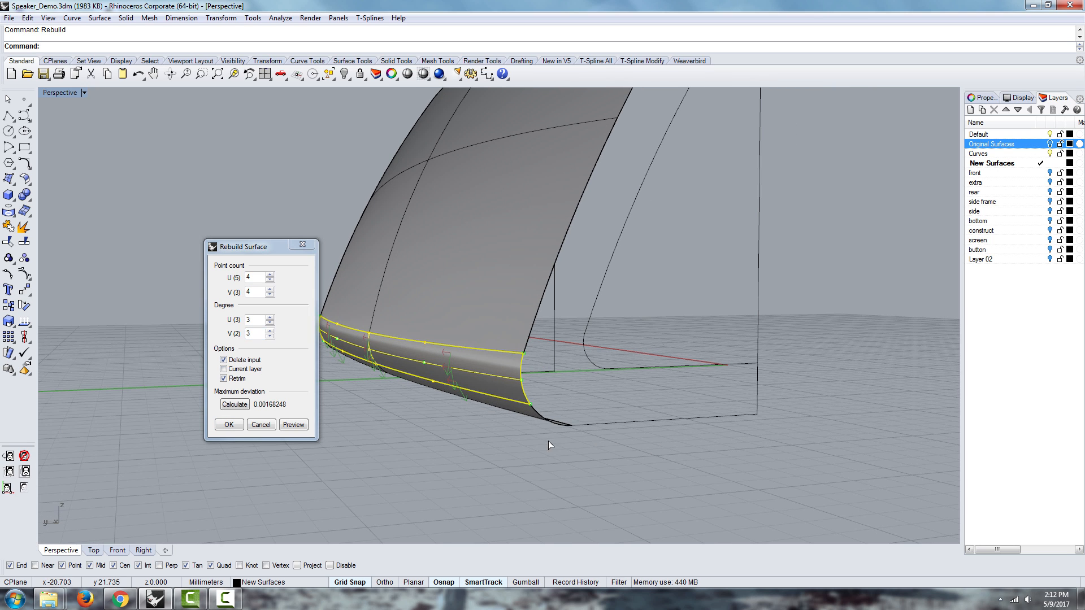
left_click(255, 336)
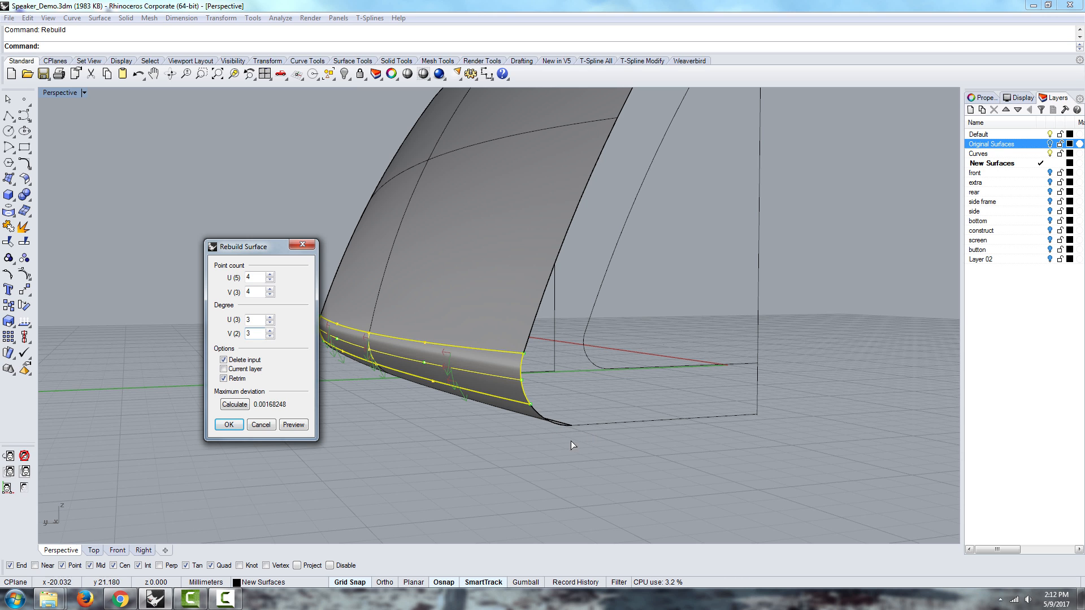
left_click(264, 427)
- Delete the lofted lower corner surfaces and select the rounded lower corner curve of the smaller inner profile
key("Delete")
mouse_move(496, 407)
right_mouse_down()
mouse_move(548, 453)
mouse_move(537, 511)
mouse_move(489, 394)
mouse_move(503, 392)
right_mouse_up()
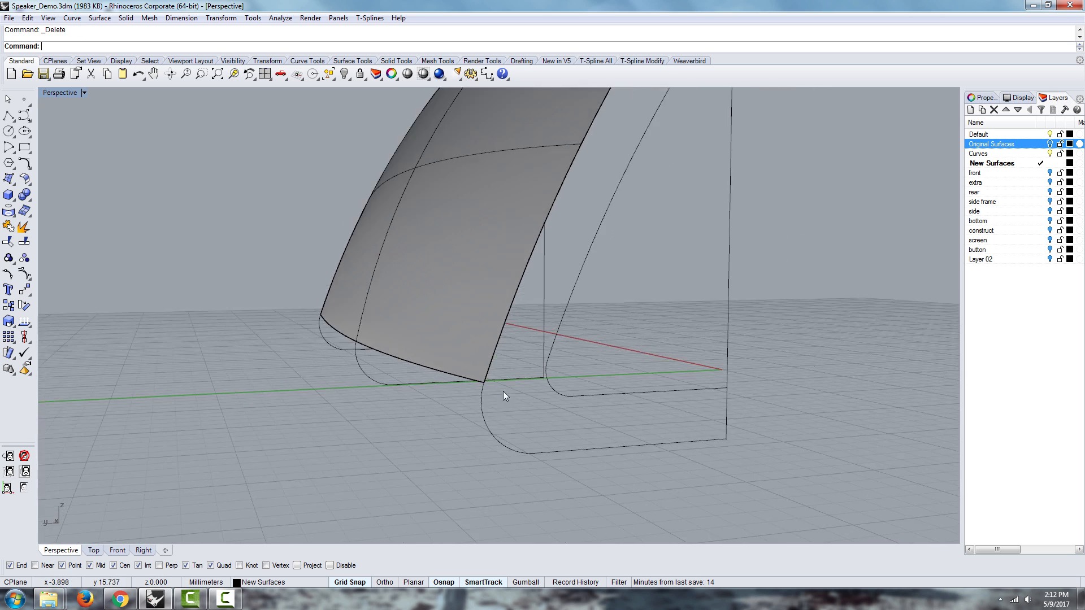
left_click(549, 391)
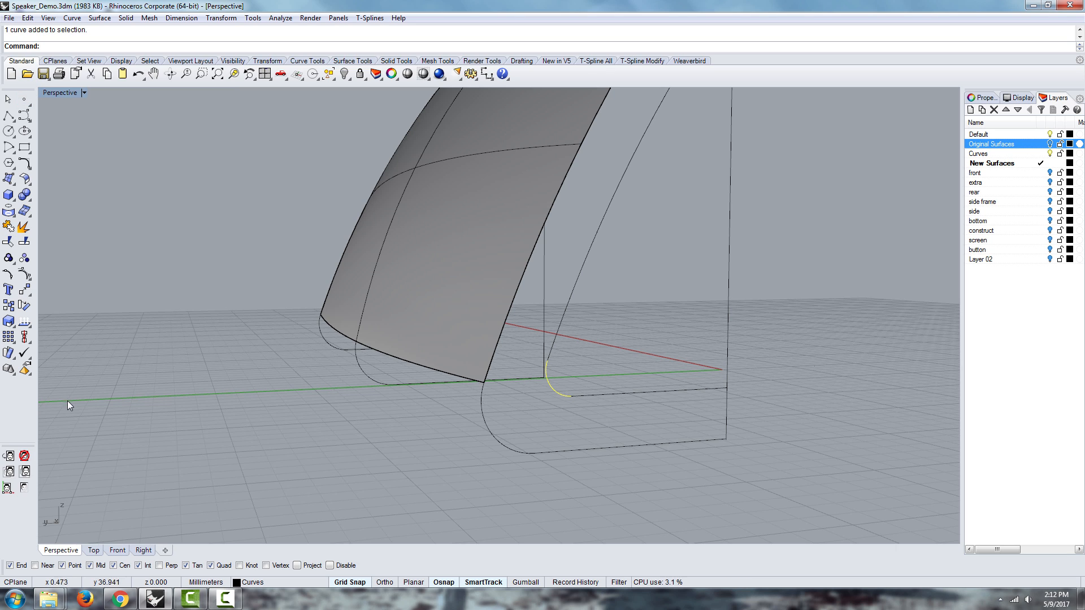
- Show the control points of the smaller inner profile's rounded lower corner curve and examine how they are arranged along the arc
left_click(23, 275)
scroll(554, 395, "up", 2)
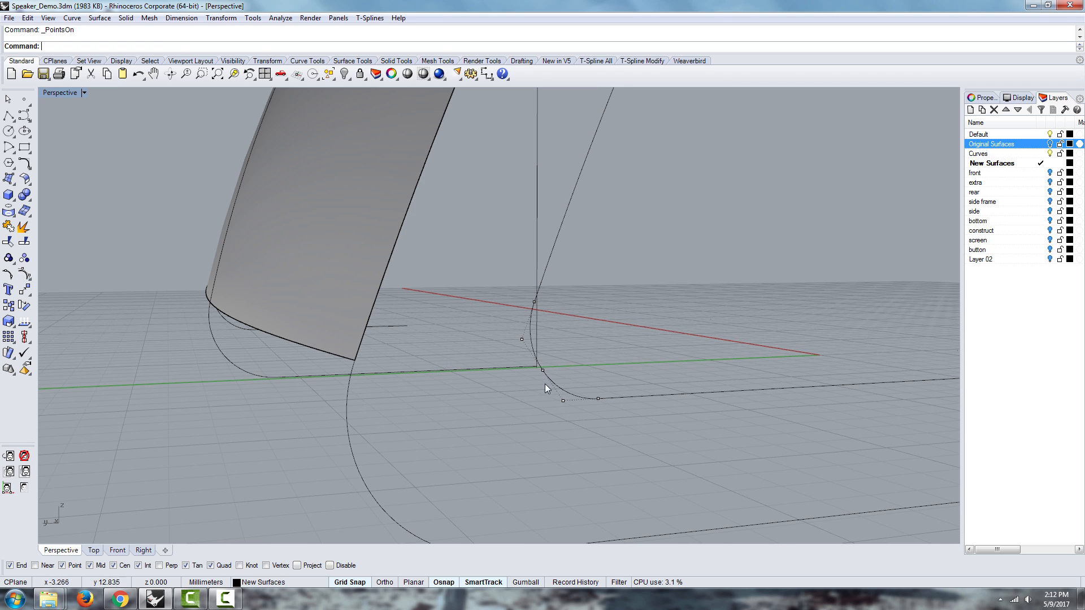
scroll(540, 374, "up", 3)
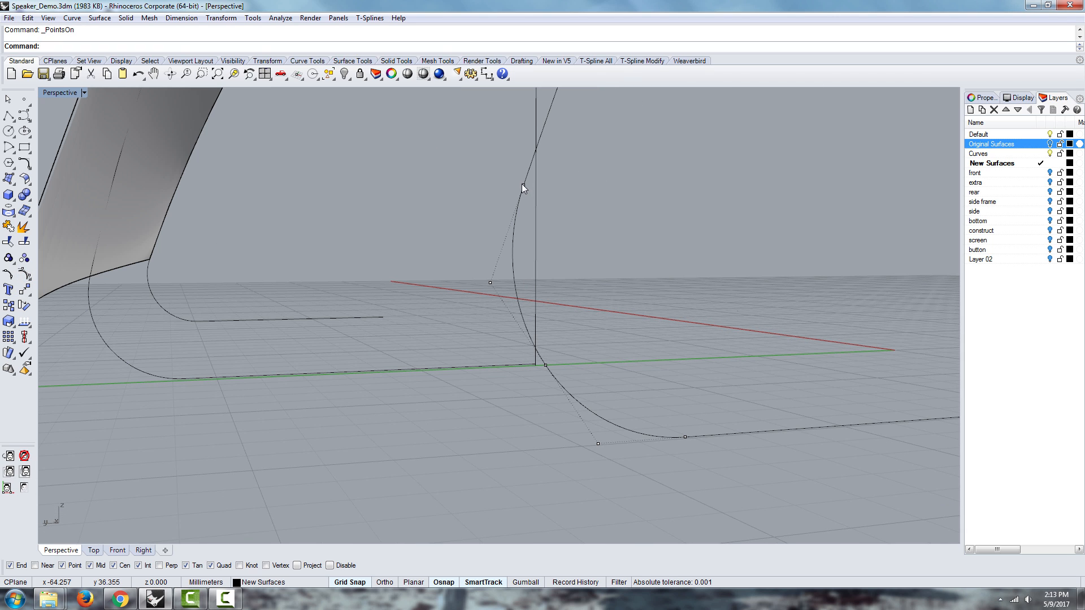
left_click(523, 184)
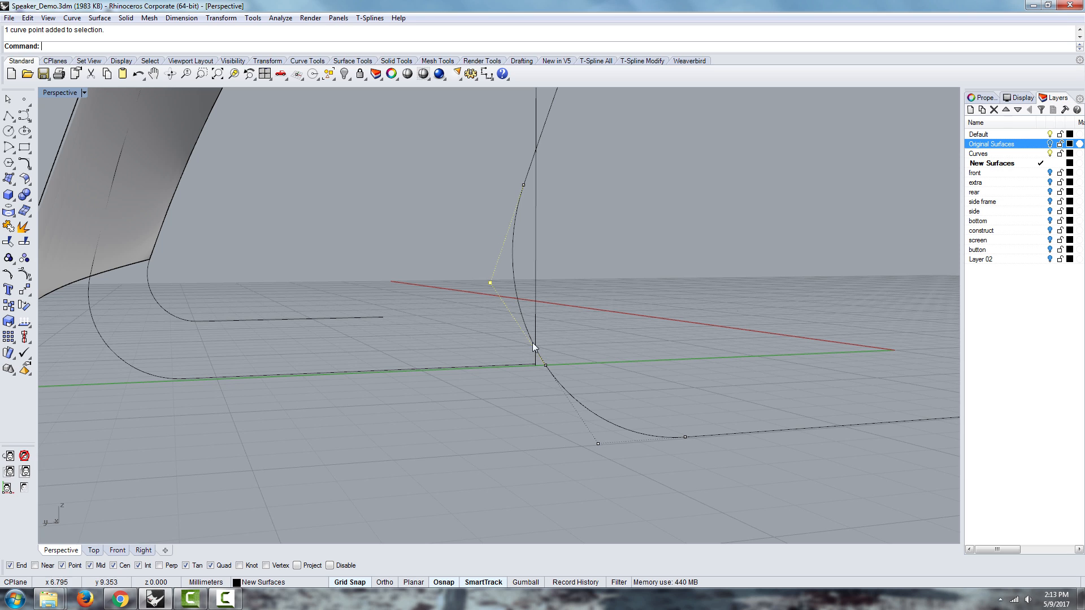
left_click(547, 366)
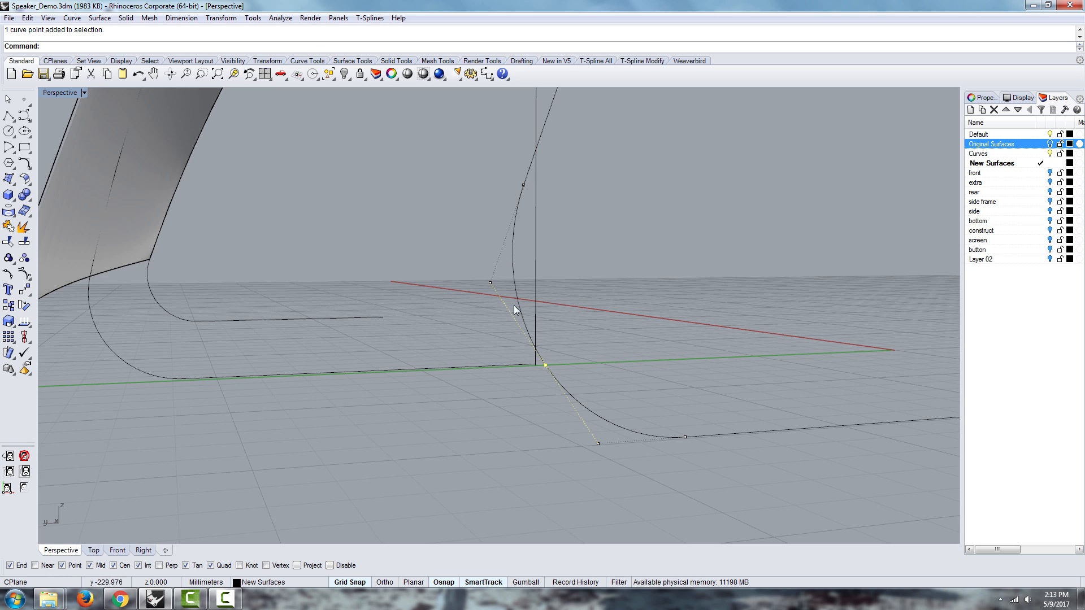
right_click_drag(562, 392, 545, 385)
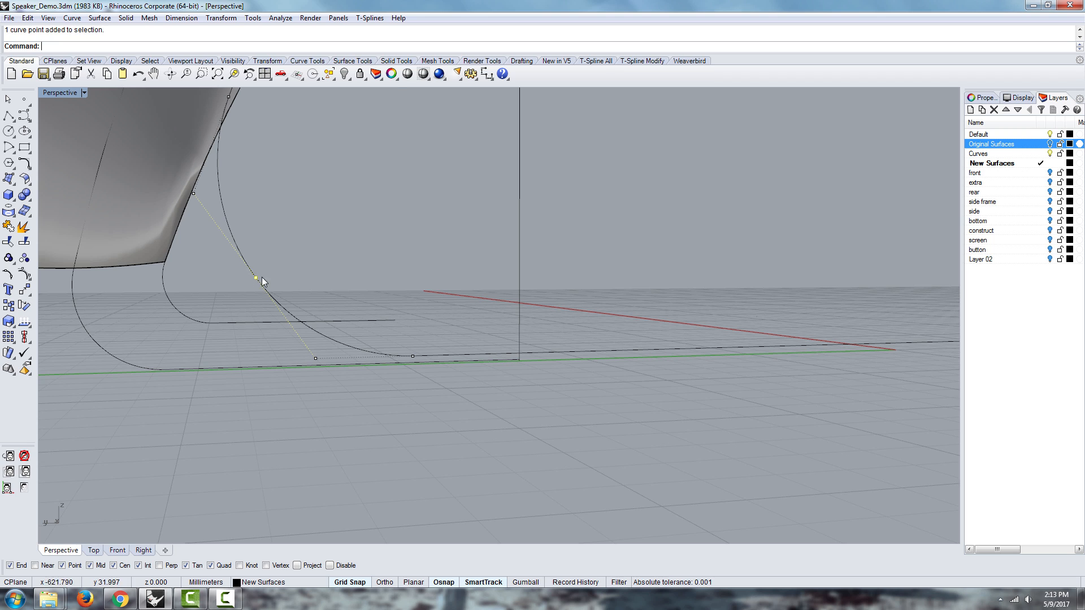
scroll(277, 287, "down", 3)
right_click_drag(277, 287, 400, 322)
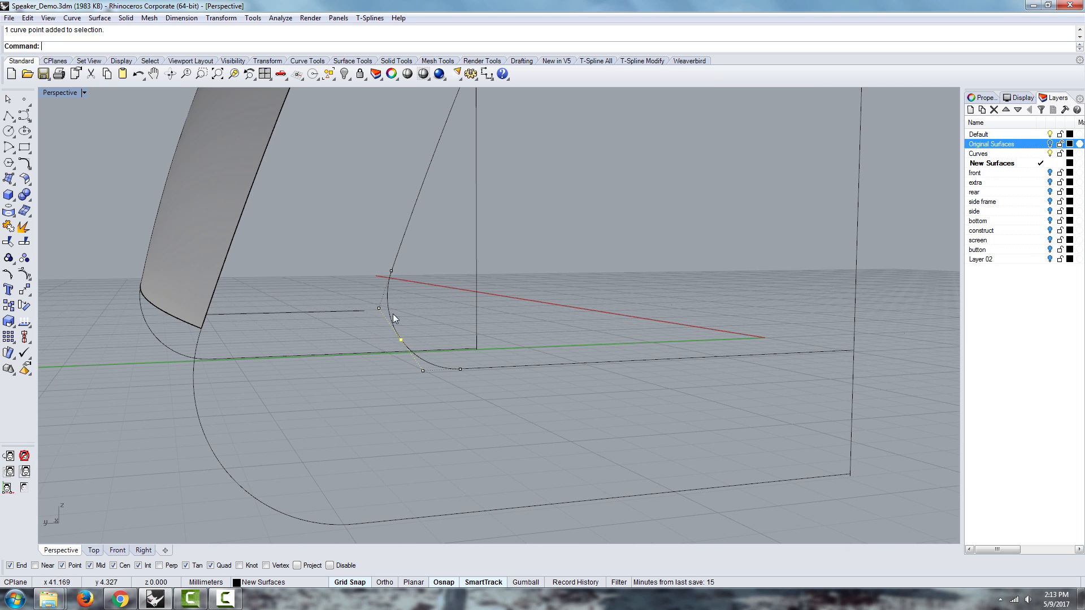
right_click_drag(392, 314, 387, 331)
left_click(567, 348)
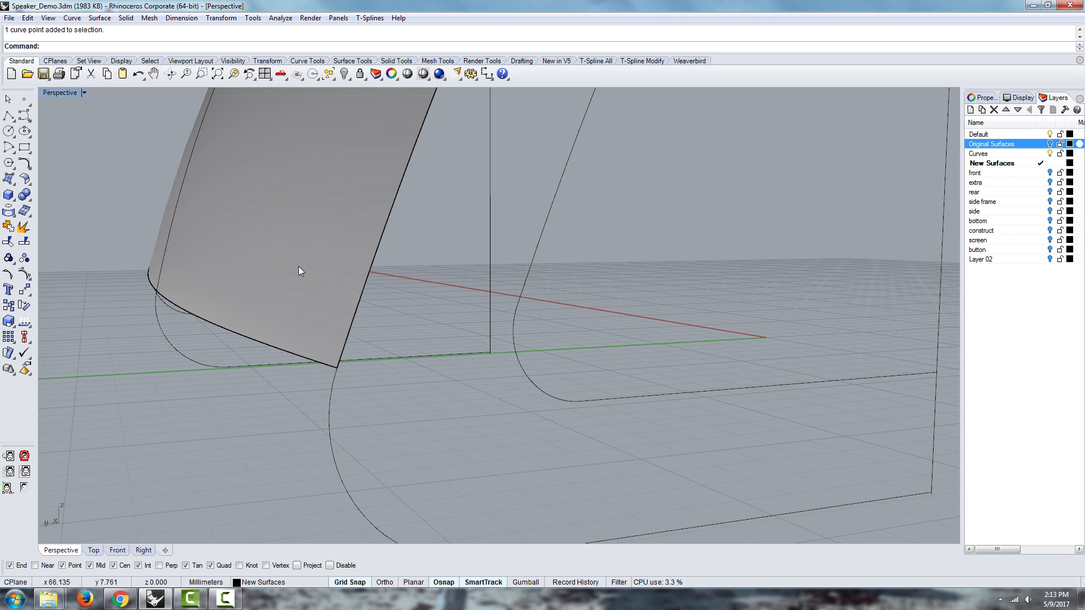
- Rebuild the smaller inner profile's rounded lower corner curve with 5 points at degree 3, checking the maximum deviation before accepting
right_click_drag(286, 344, 550, 395)
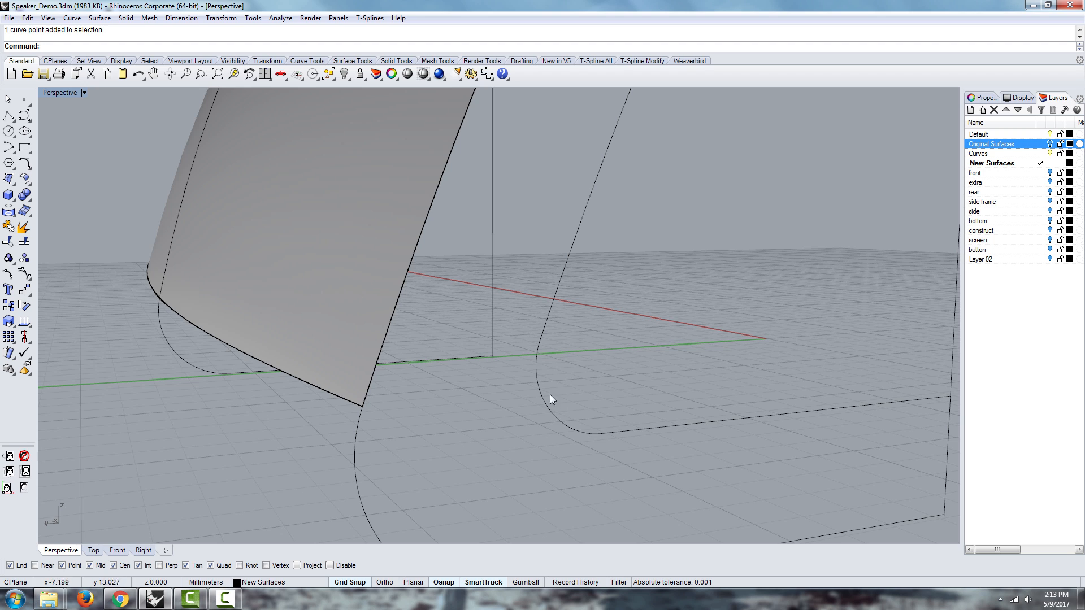
left_click(551, 394)
scroll(562, 354, "down", 5)
type("Reb")
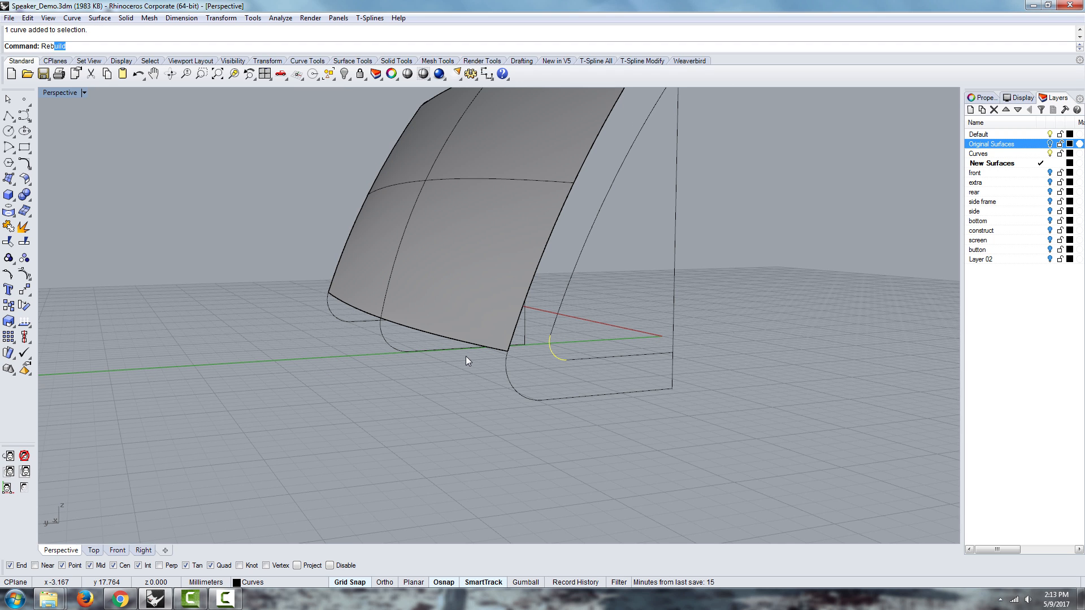
key("Return")
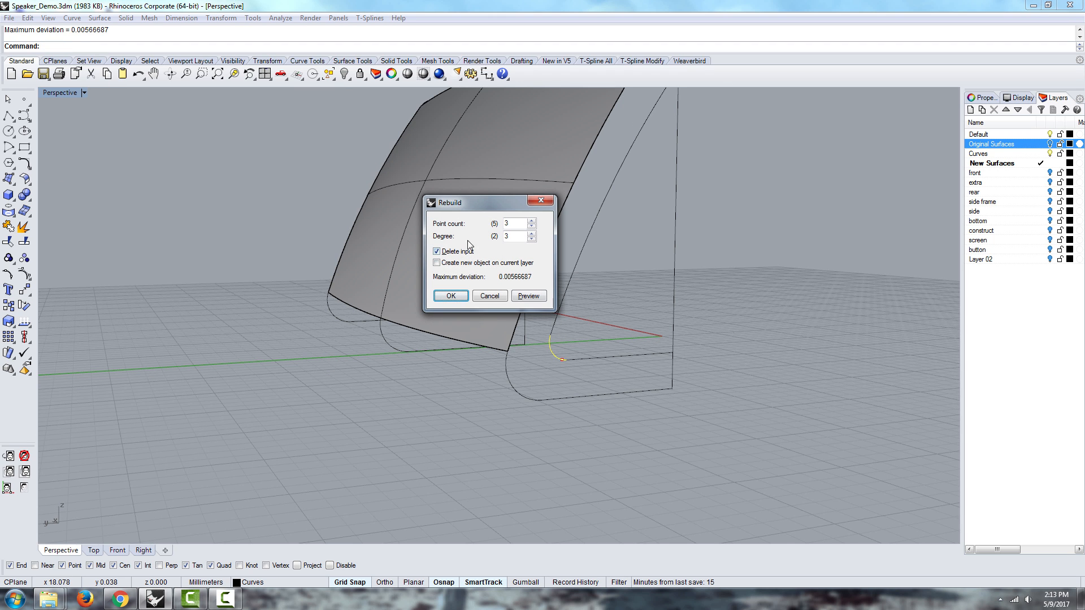
double_click(501, 223)
type("5")
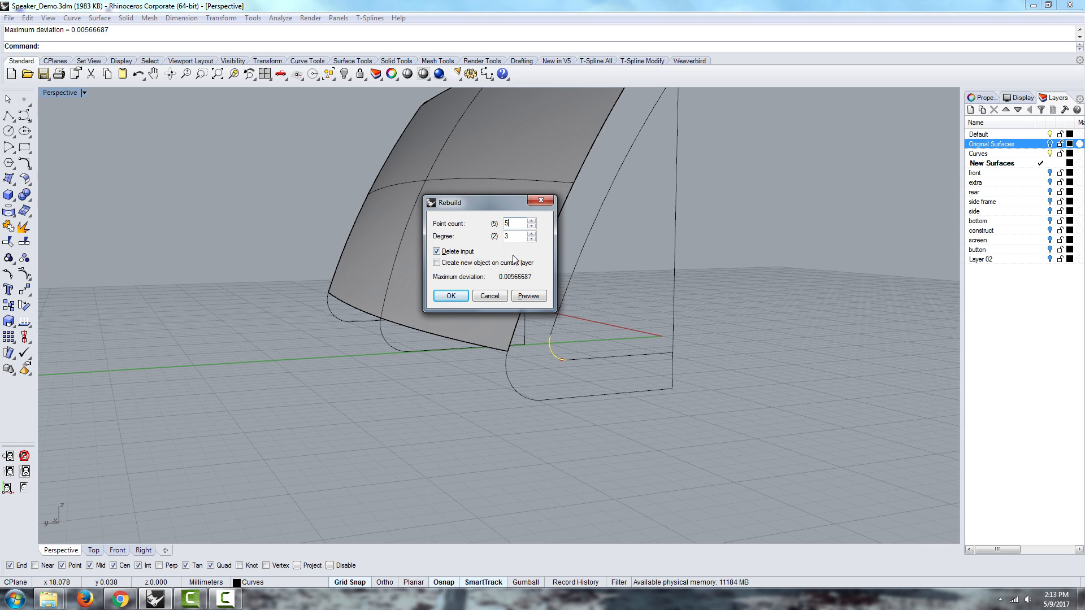
left_click(514, 237)
left_click_drag(499, 199, 475, 200)
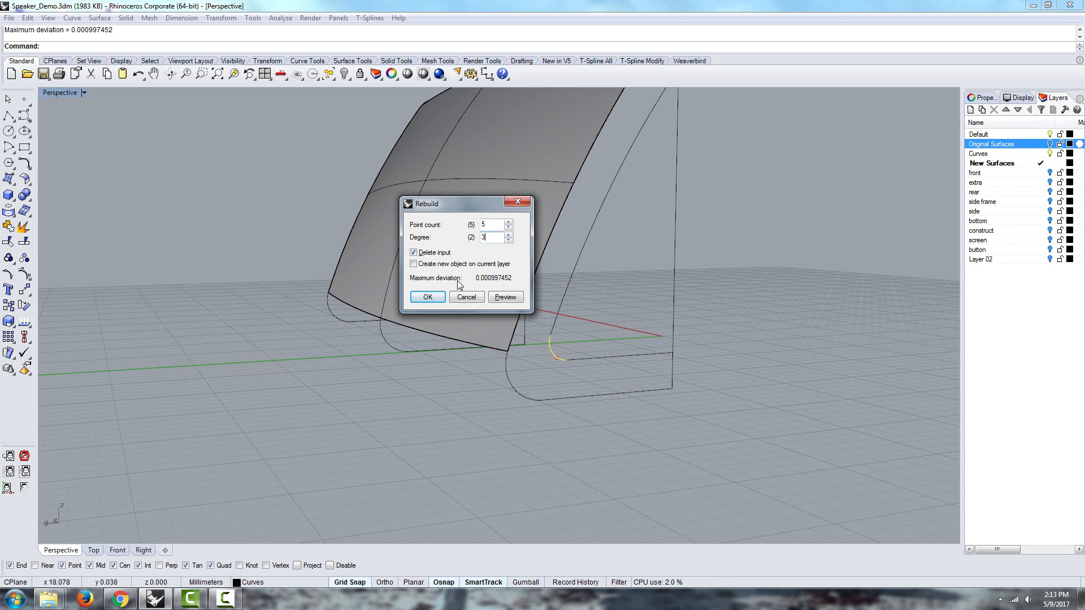
left_click_drag(481, 278, 498, 281)
left_click(480, 279)
left_click_drag(489, 281, 496, 282)
left_click(483, 279)
left_click_drag(486, 277, 477, 277)
left_click(484, 280)
left_click(494, 279)
left_click_drag(510, 277, 487, 280)
double_click(489, 238)
left_click(428, 296)
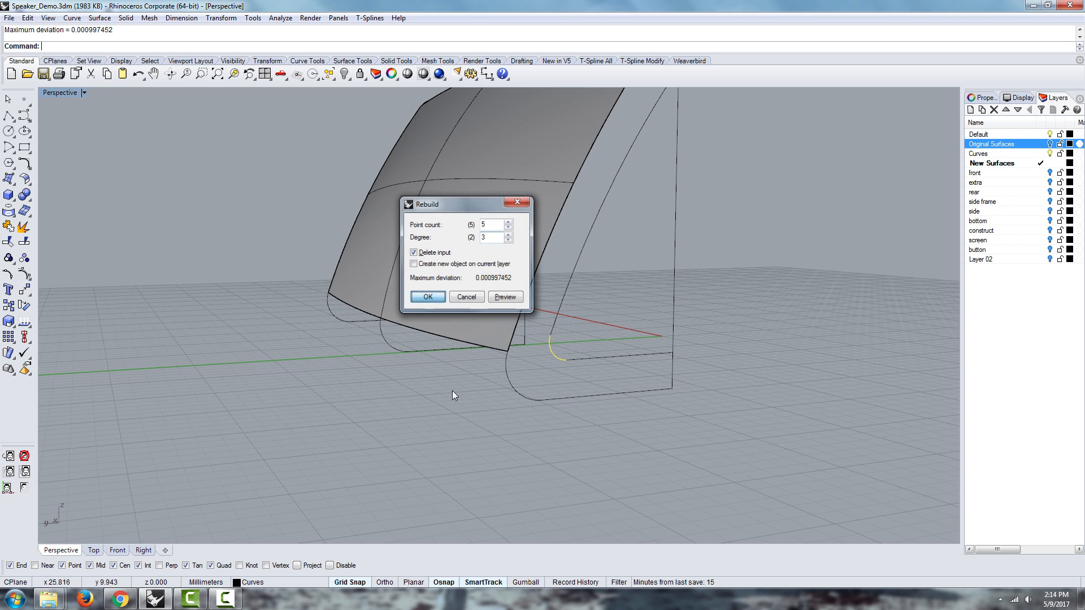
- Rebuild the nearest outer profile's rounded lower corner curve with 5 points at degree 3
left_click(509, 389)
type("rebuild")
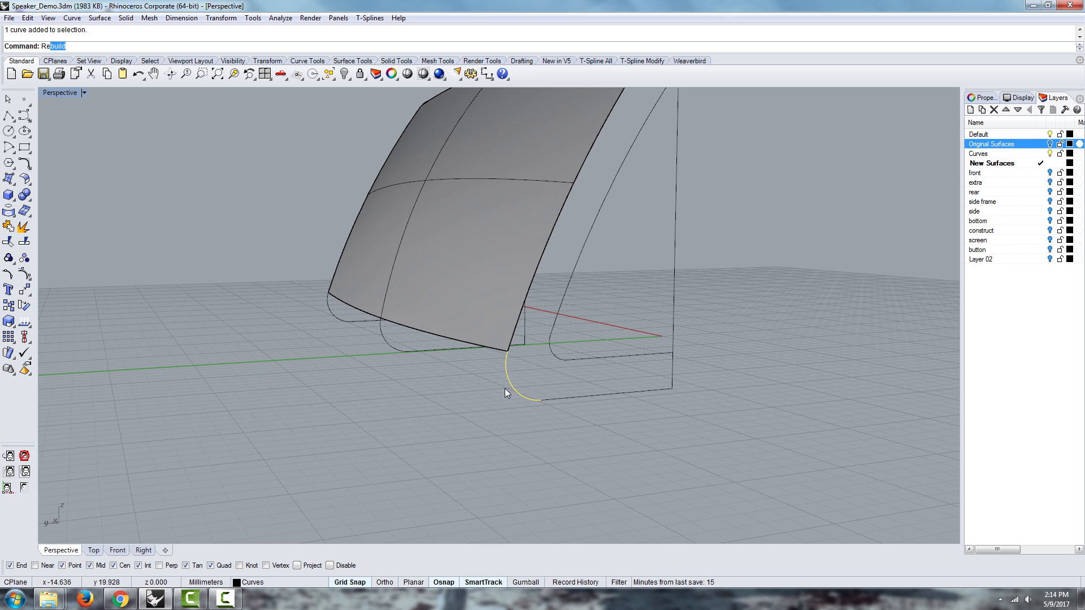
key("Return")
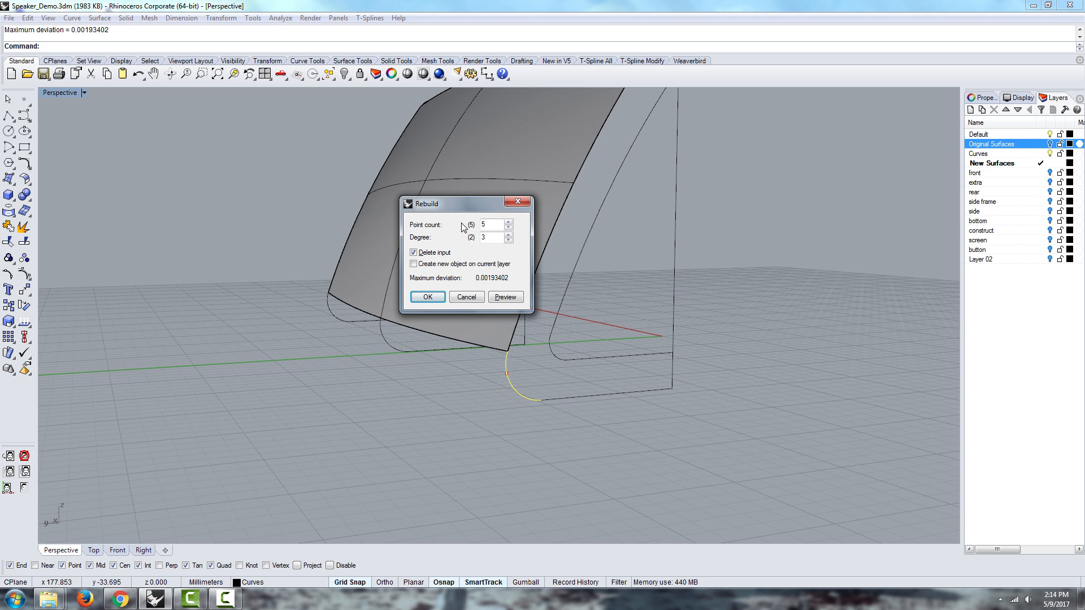
left_click(498, 238)
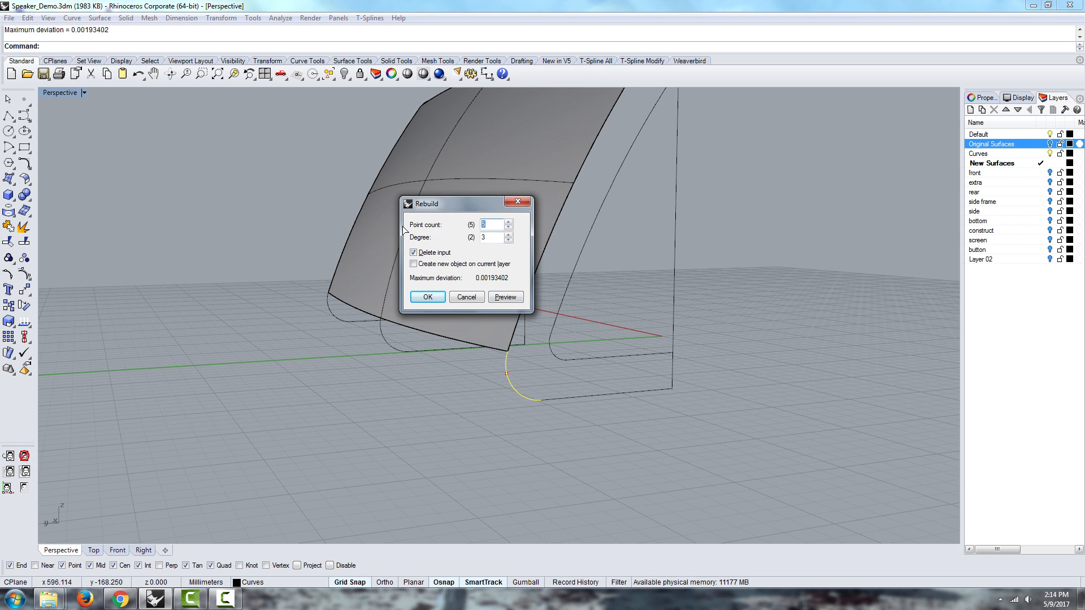
left_click(428, 297)
- Rebuild the rounded lower corner curves of the middle and far outer profiles with 5 points at degree 3
left_click(391, 341)
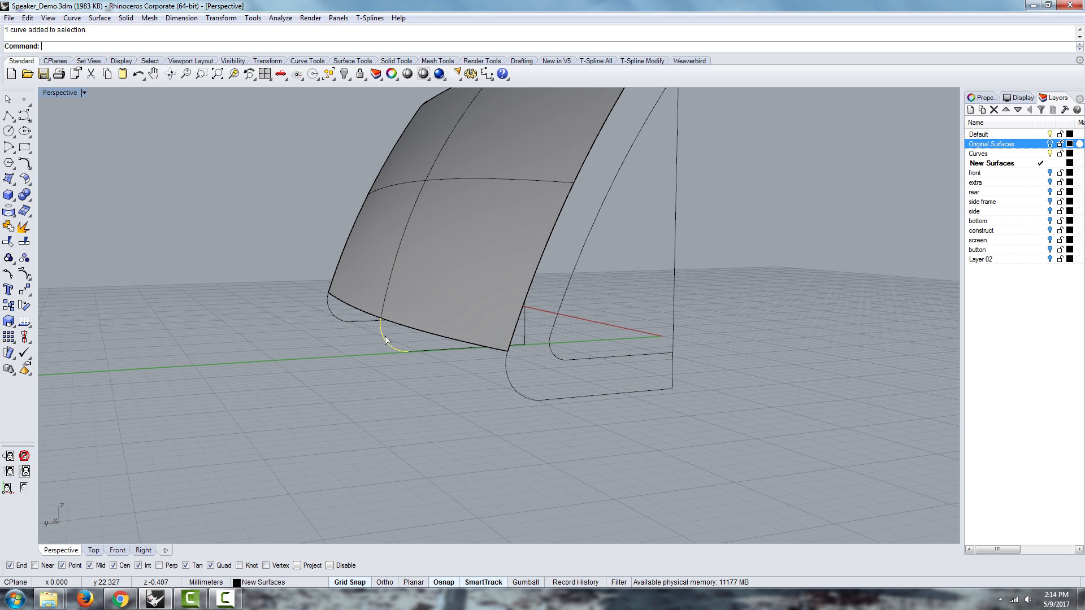
right_click(392, 340)
left_click(428, 297)
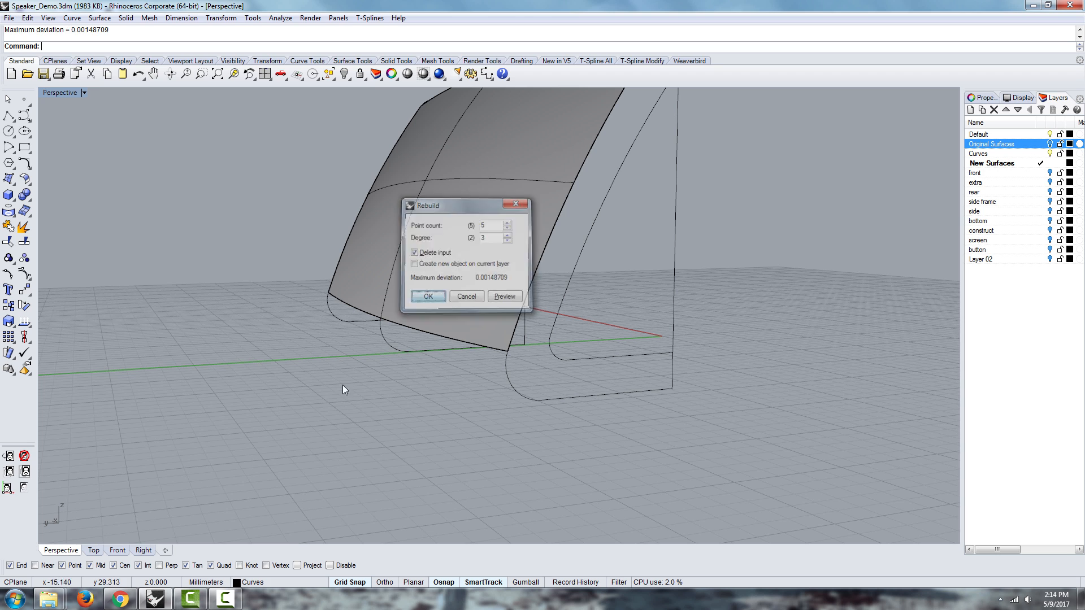
left_click(327, 304)
right_click(326, 304)
left_click(427, 297)
- Loft the three rebuilt outer corner curves into a lower corner surface with Normal style and no simplification
right_click_drag(399, 408, 669, 368)
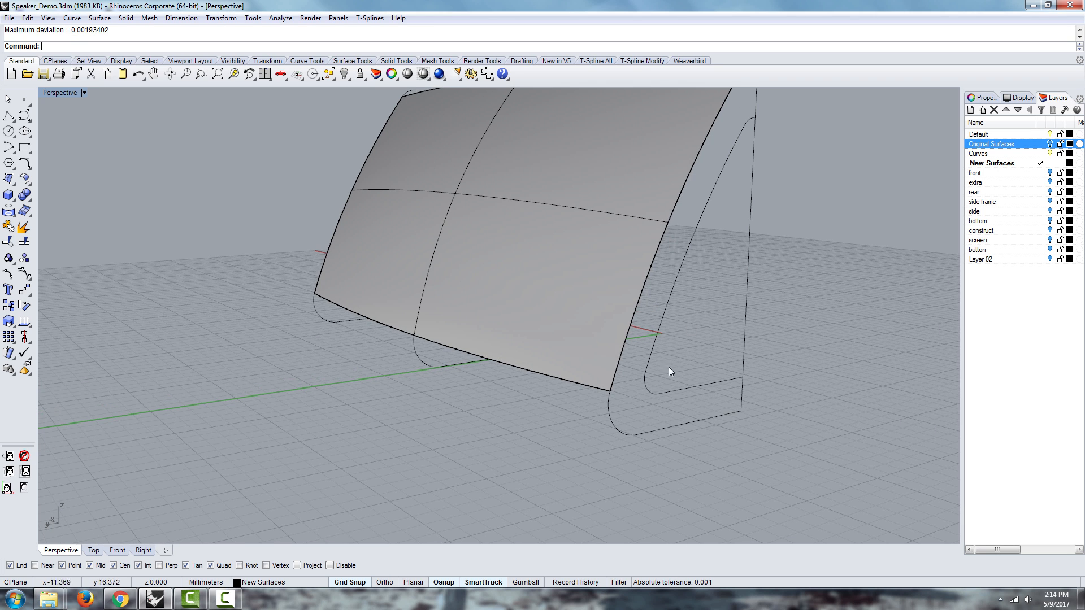
right_click_drag(459, 414, 446, 408)
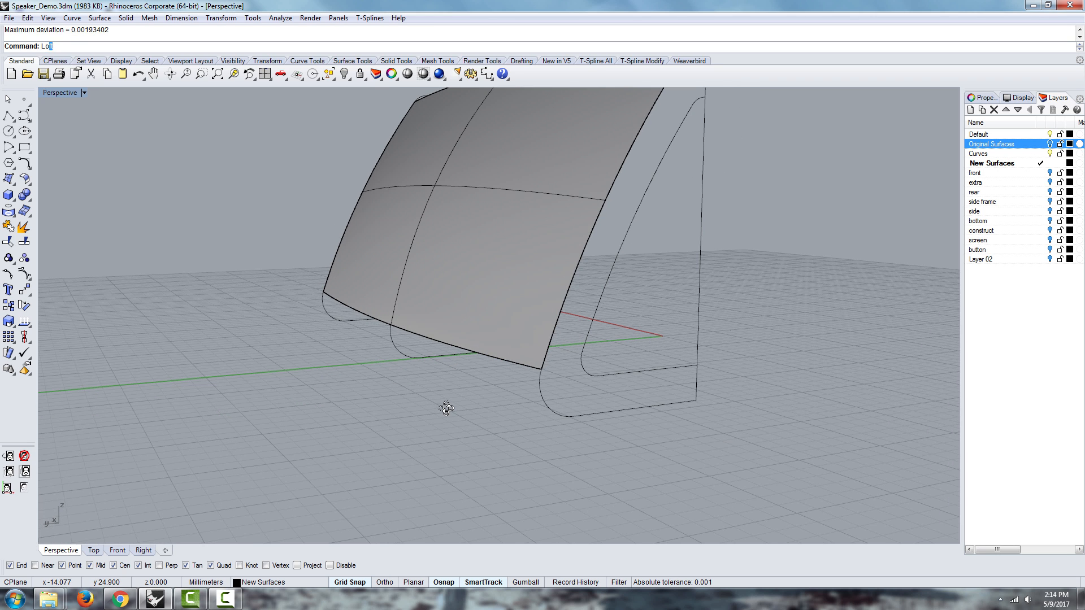
type("Lo")
key("Return")
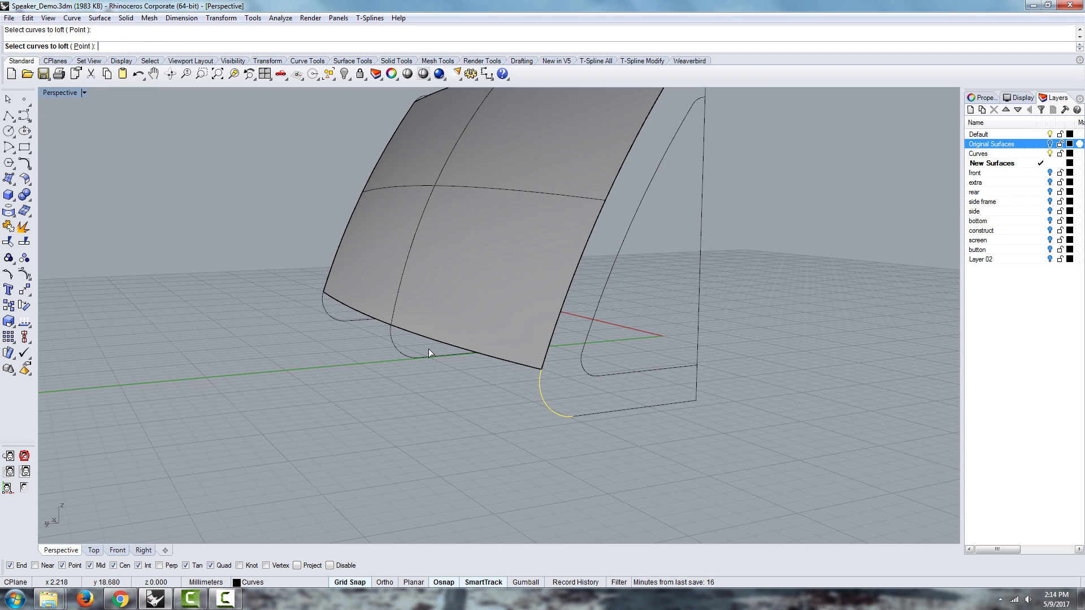
left_click(388, 331)
left_click(323, 298)
key("Return")
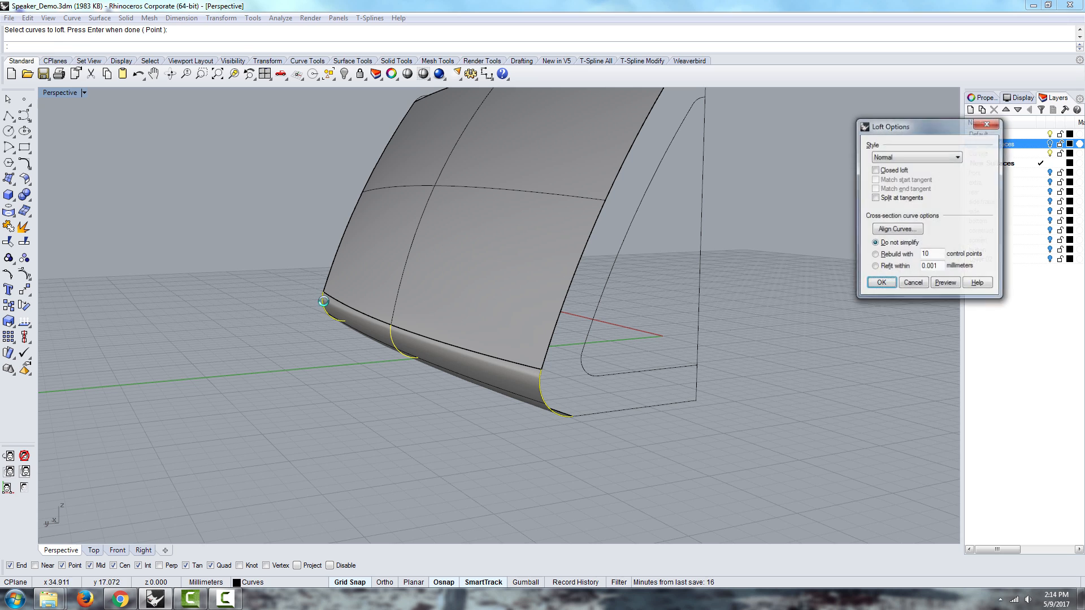
key("Return")
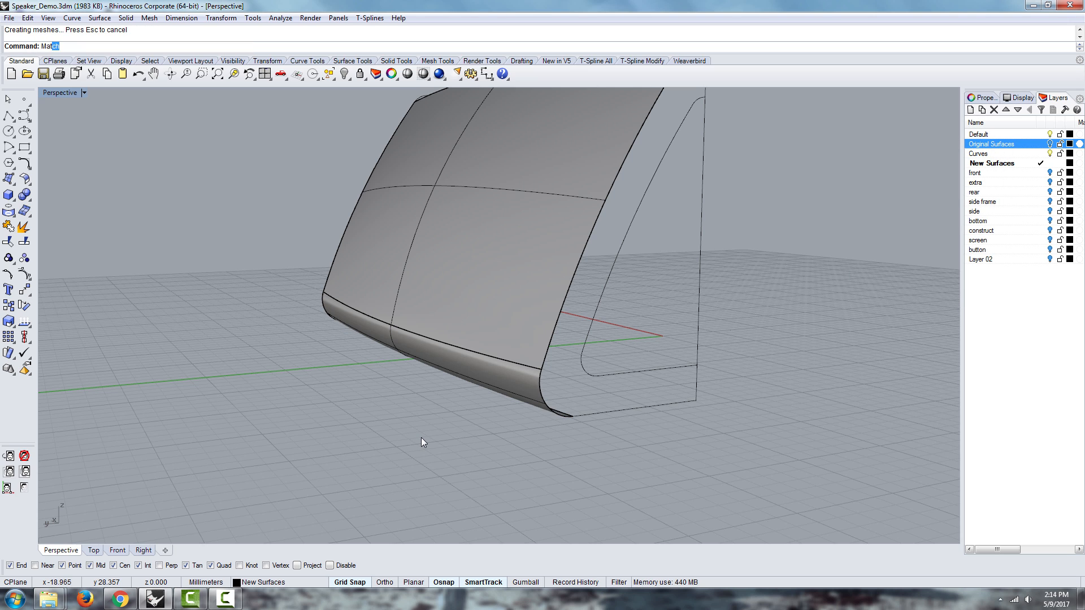
- Try to match the new corner surface and the front surface along their shared edge with Curvature continuity, and cancel
type("Mat")
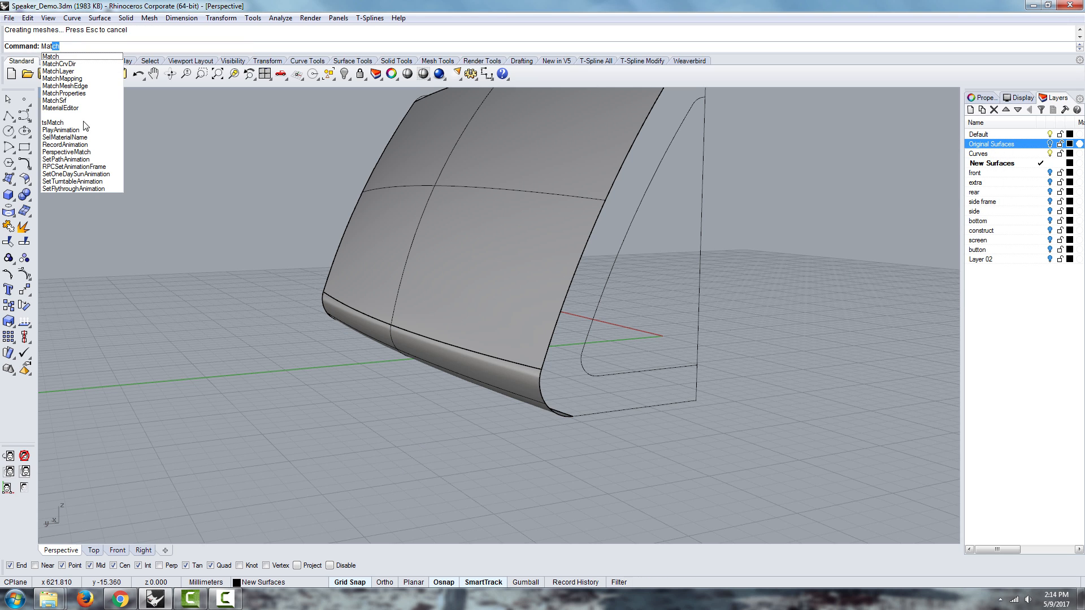
left_click(59, 101)
left_click(409, 334)
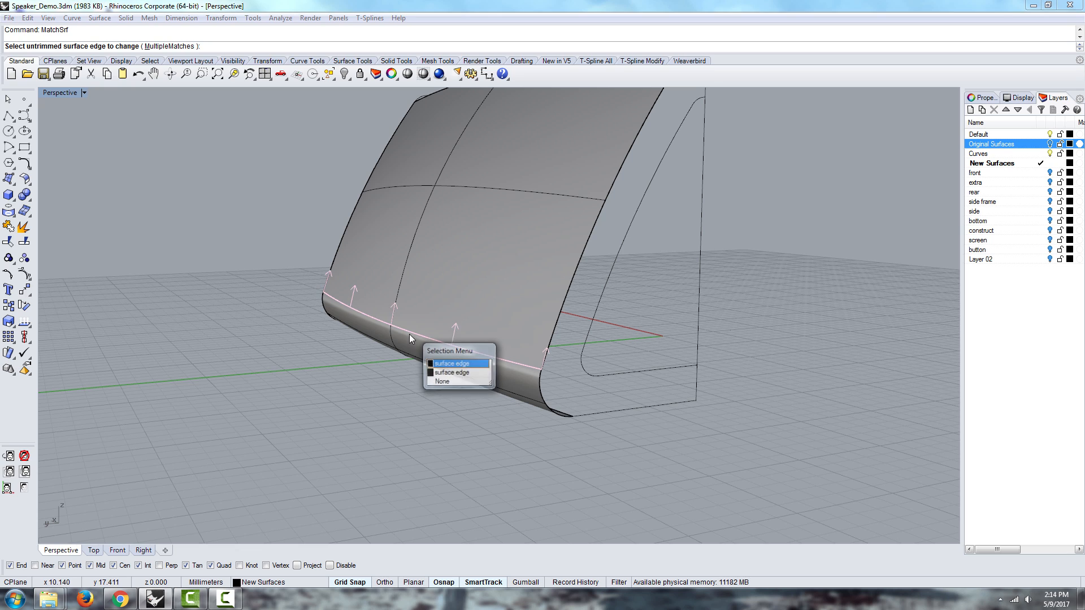
left_click(441, 374)
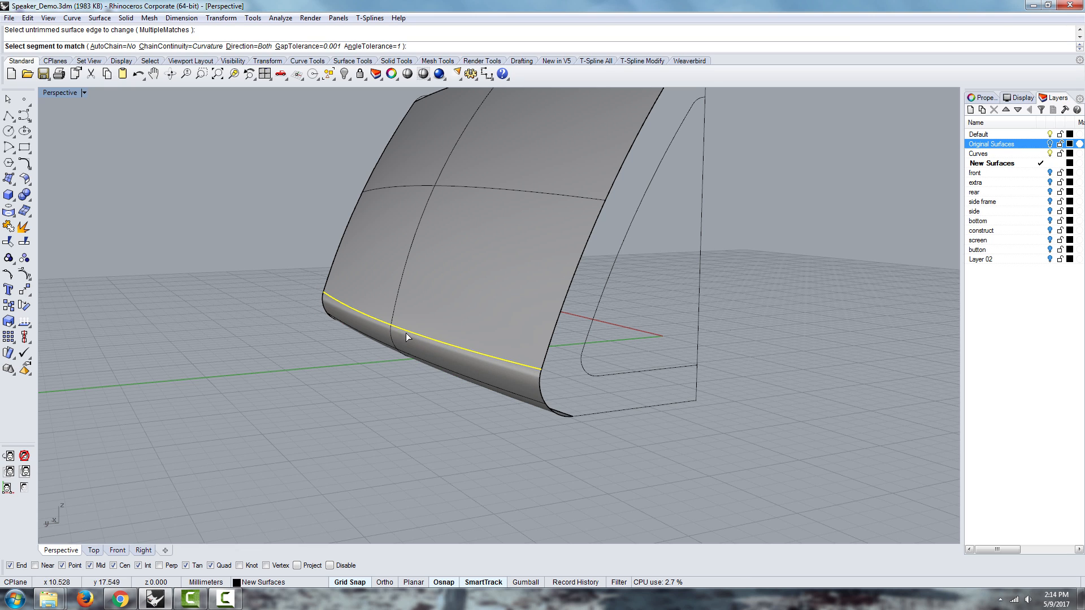
left_click(405, 332)
key("Return")
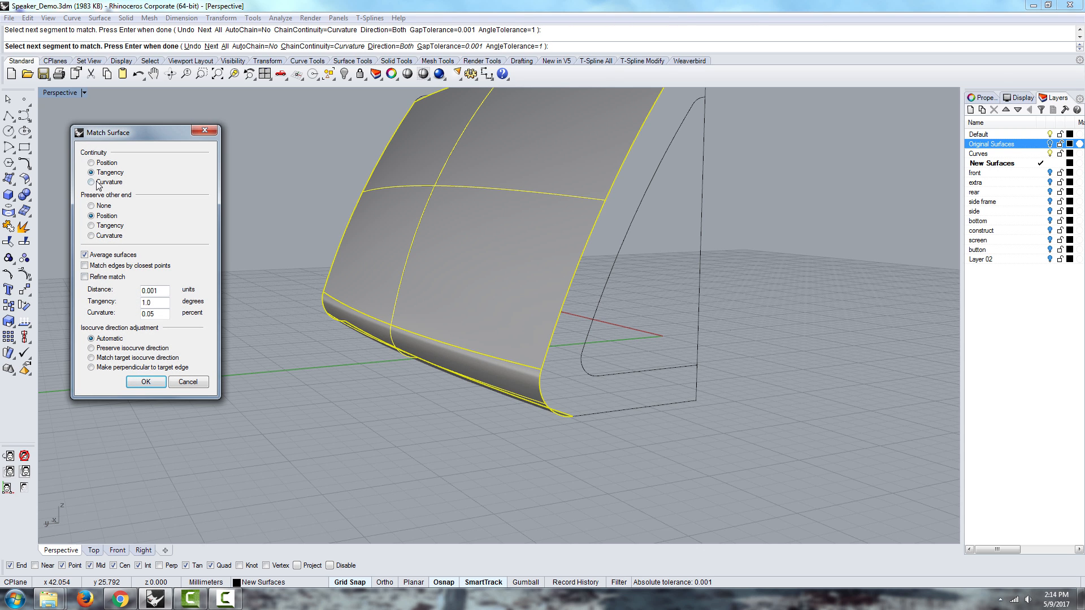
left_click(98, 185)
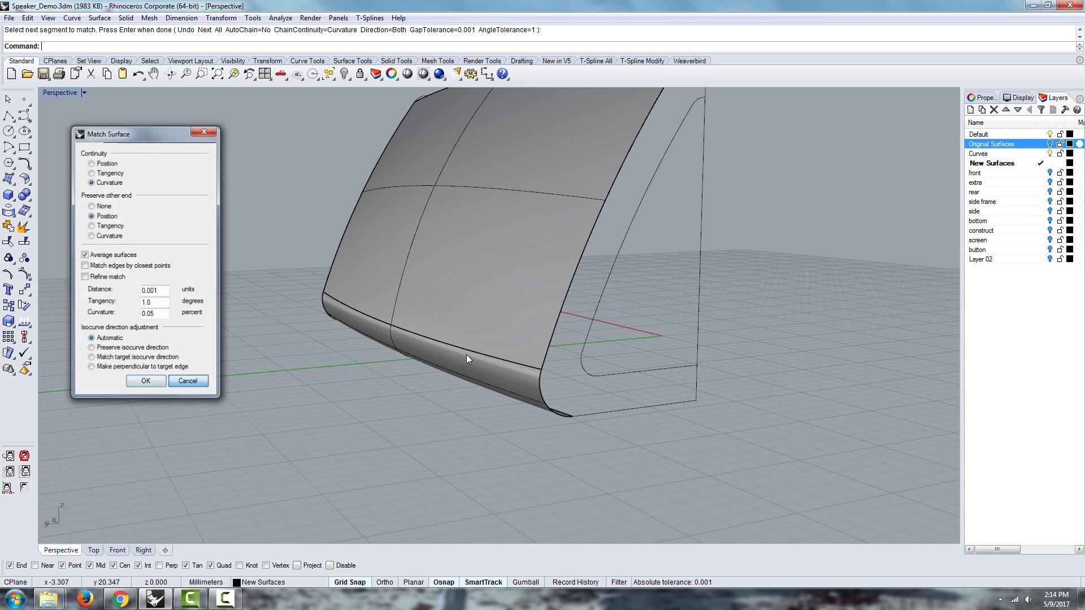
key("Return")
- Retry the Curvature match starting from the other overlapping edge of the front-to-corner seam, and cancel it
key("Return")
left_click(472, 355)
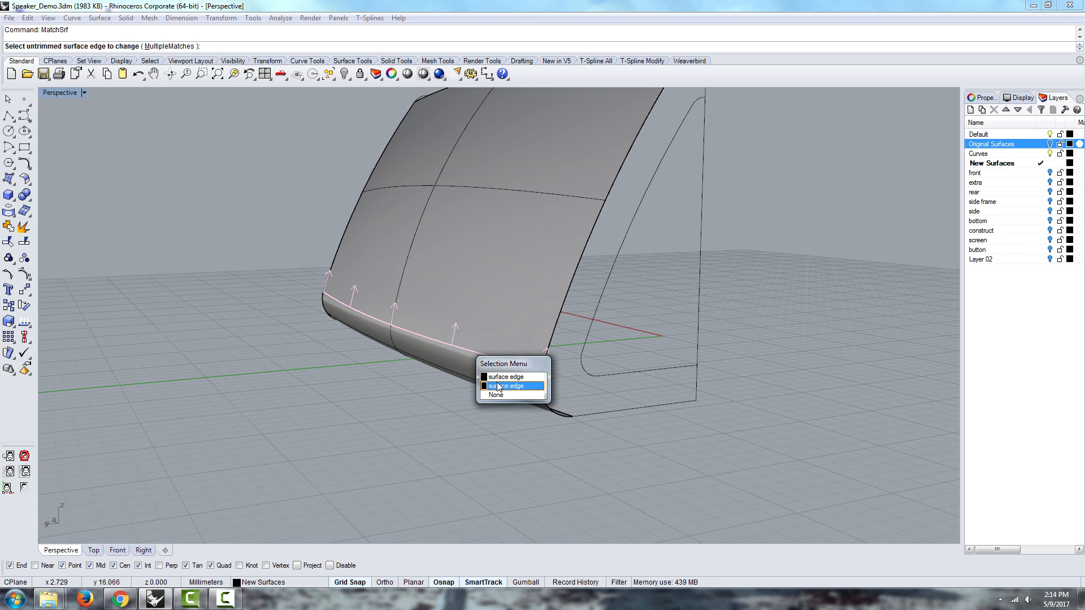
left_click(504, 377)
left_click(474, 352)
key("Return")
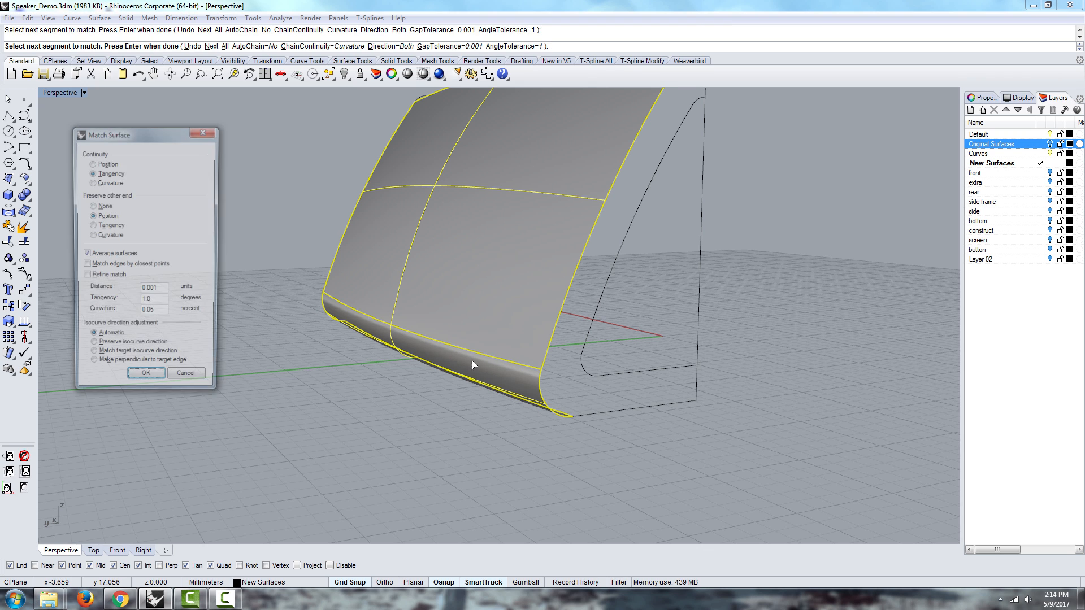
left_click(98, 182)
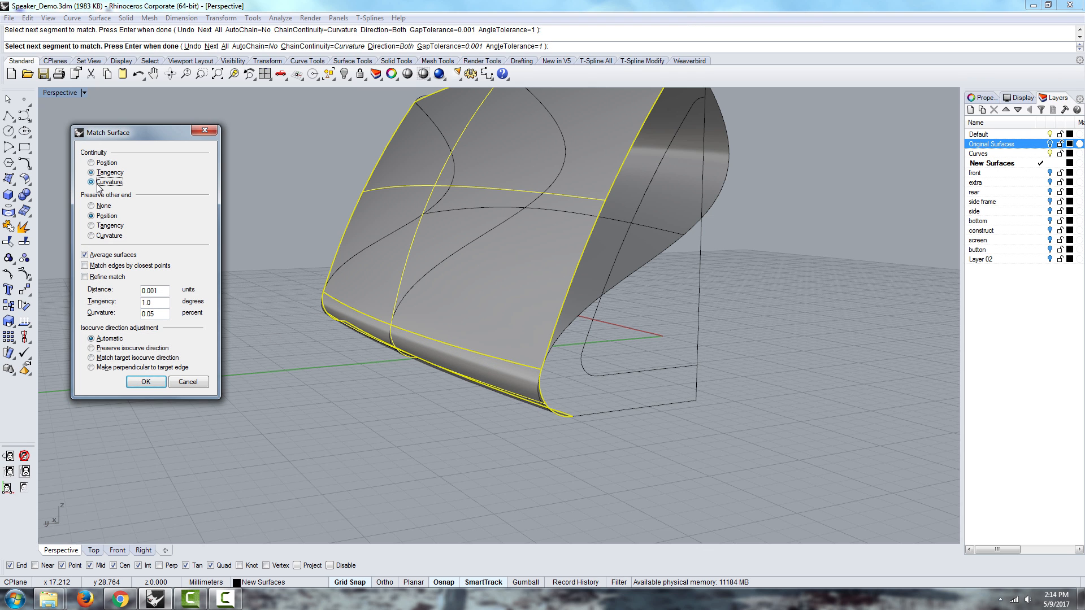
left_click(193, 384)
- Set up a surface match along the seam between the lower corner and the front surface, and preview Curvature continuity
key("Return")
left_click(483, 355)
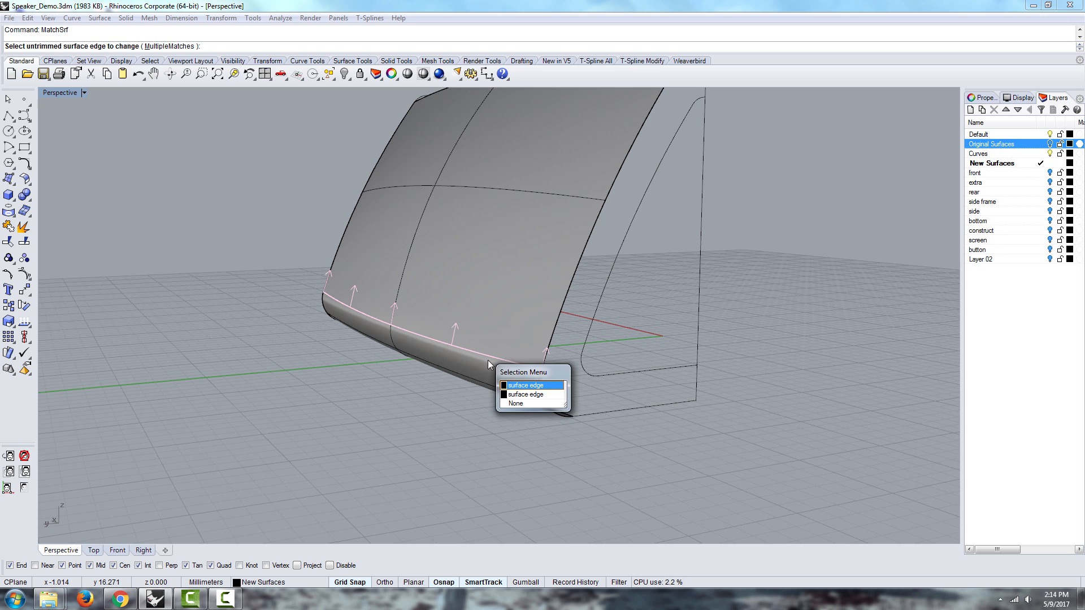
left_click(526, 385)
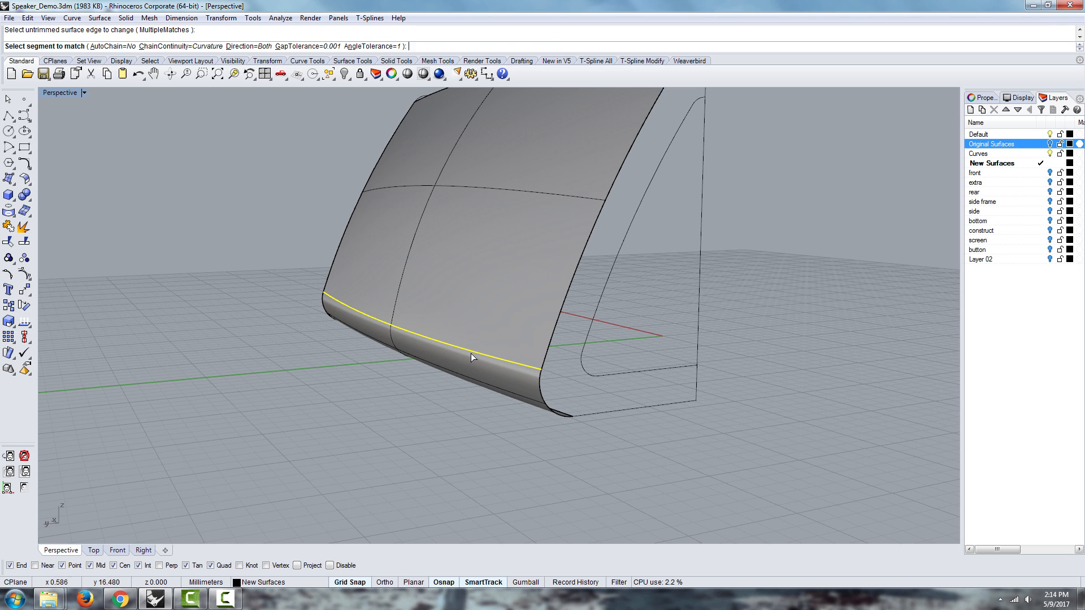
left_click(472, 355)
key("Return")
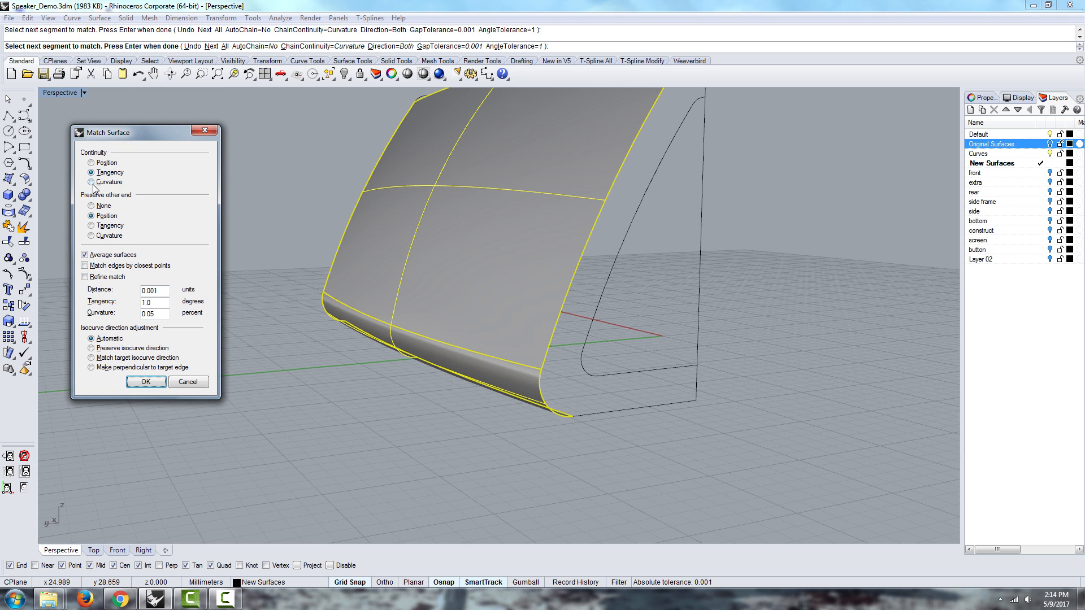
left_click(91, 182)
right_click_drag(516, 288, 380, 275)
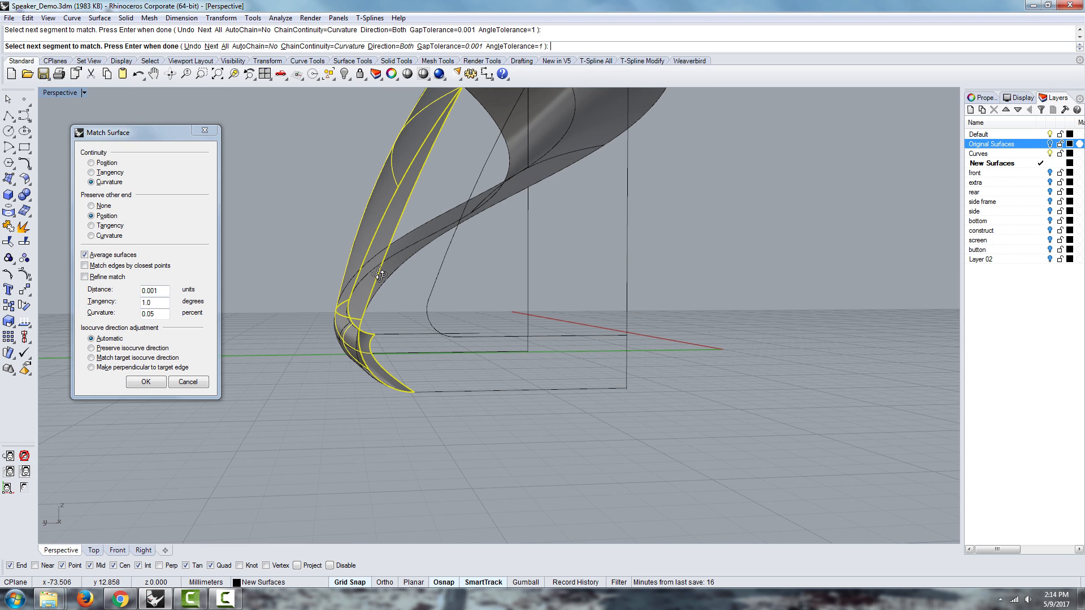
- Apply the seam match with Tangency continuity, preserving Position at the other end and averaging the surfaces
left_click(93, 172)
right_click_drag(343, 243, 486, 370)
scroll(442, 305, "down", 5)
scroll(442, 305, "up", 6)
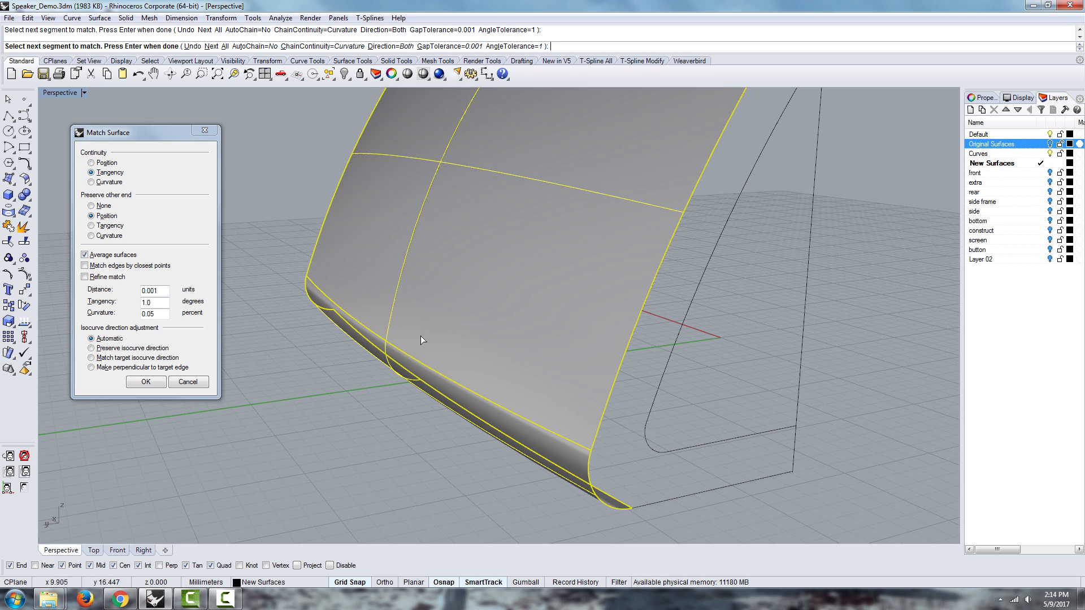
right_click_drag(421, 336, 402, 266)
scroll(378, 279, "up", 8)
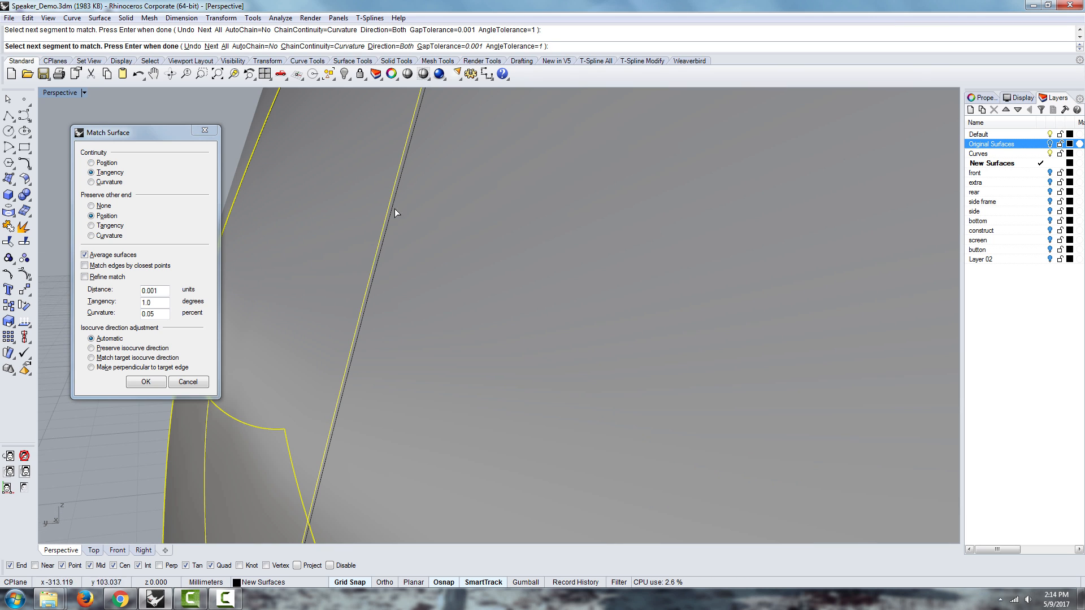
scroll(390, 232, "down", 5)
right_click_drag(387, 249, 373, 271)
left_click(145, 382)
- Inspect the matched lower corner surface and check its point counts and degrees with Rebuild, leaving the surface as it is
right_click_drag(416, 360, 391, 295)
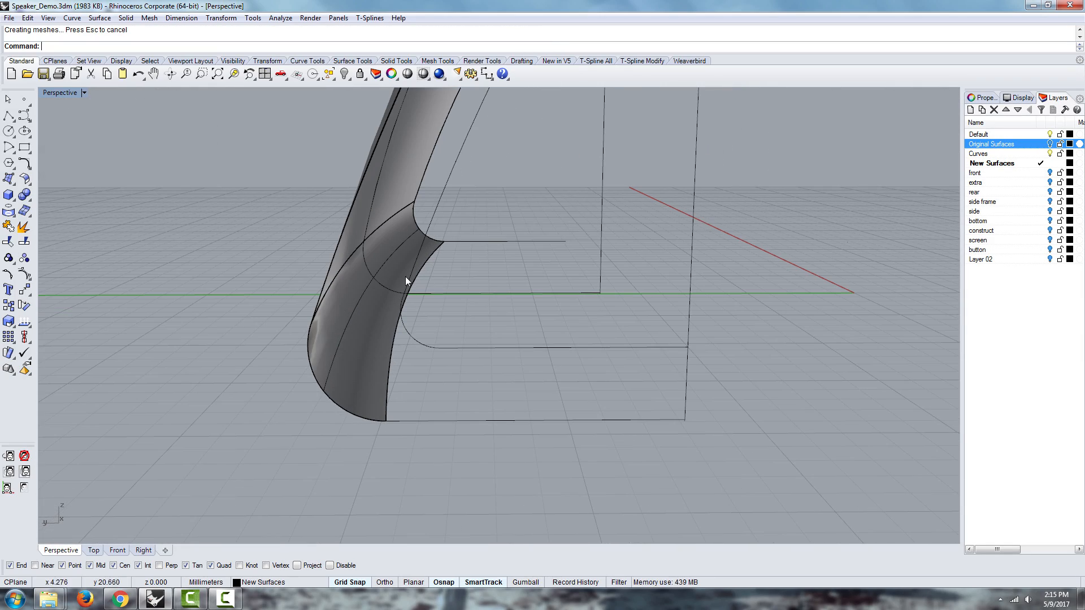
right_click_drag(470, 290, 430, 361)
left_click(439, 371)
left_click(473, 410)
right_click_drag(472, 409, 400, 356)
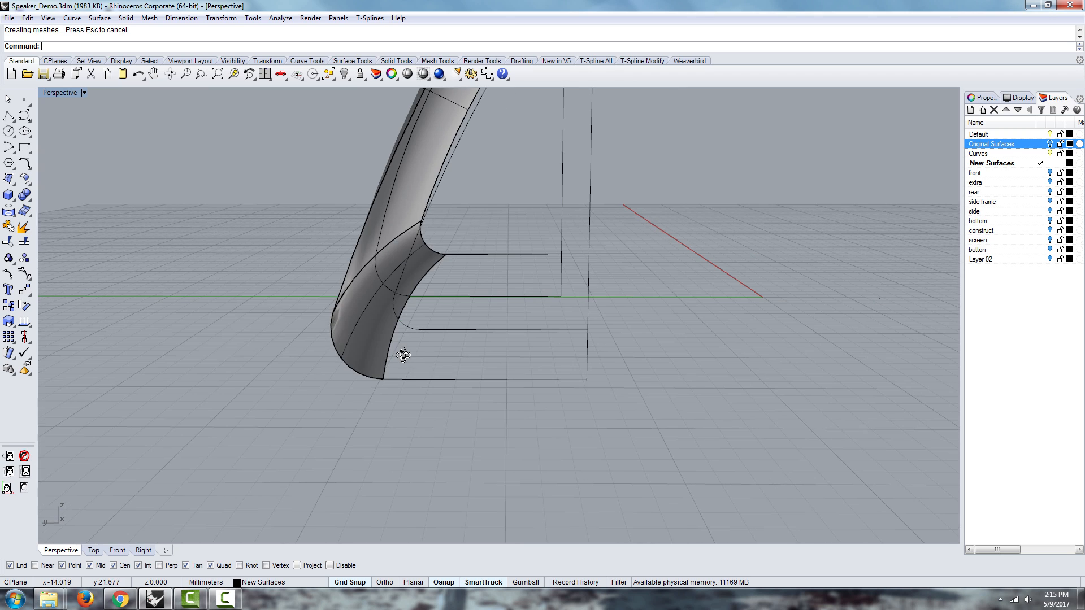
type("rebuild")
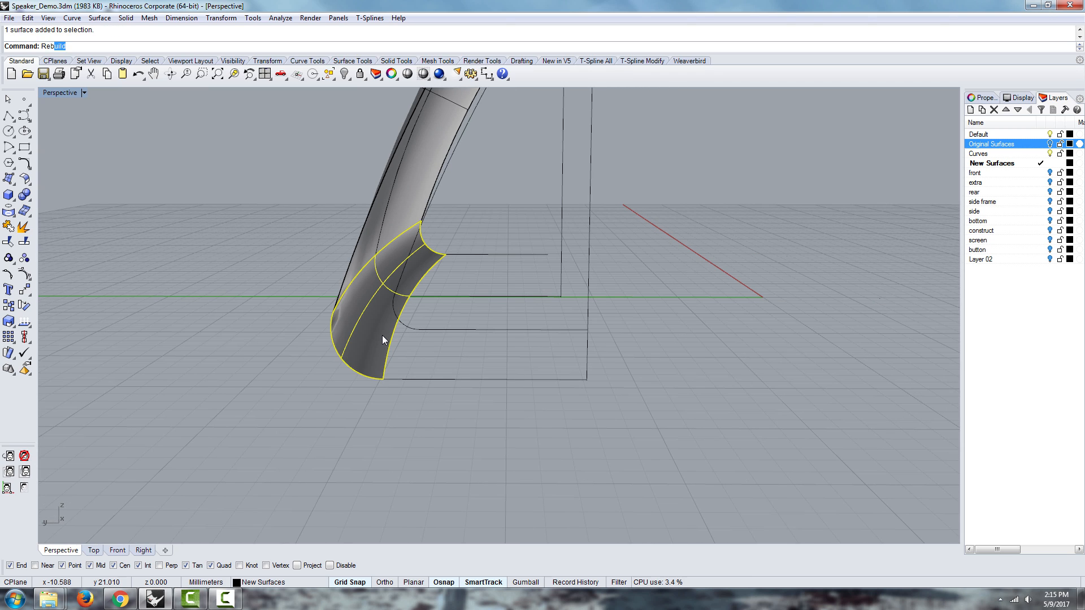
key("Return")
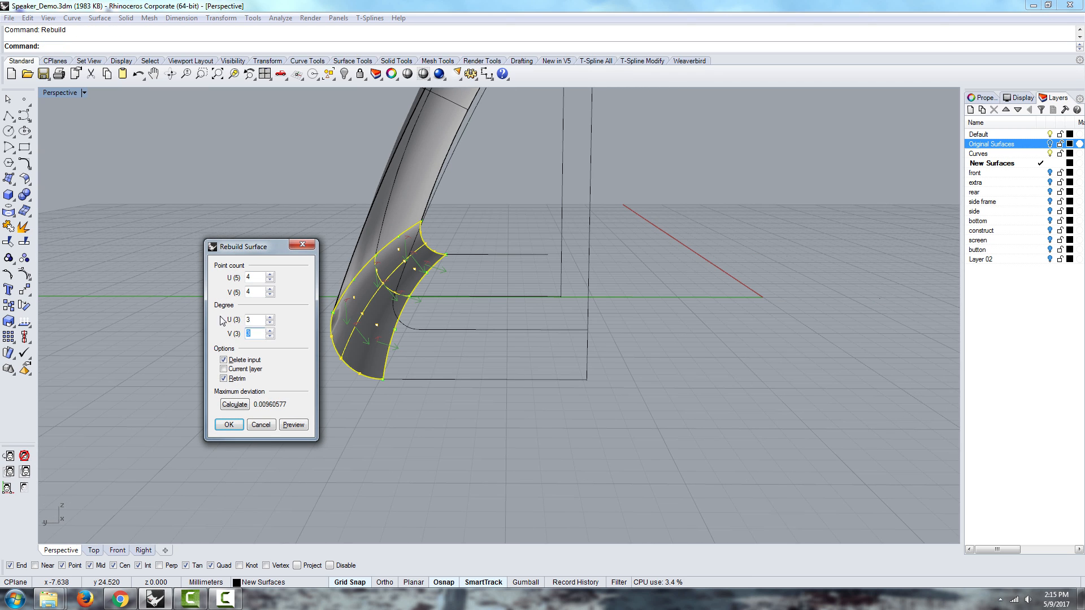
left_click(261, 425)
- Mirror a copy of the lower corner surface to the rear, starting the mirror plane at the lower end of the outer profile's vertical line
right_click_drag(521, 418, 433, 343)
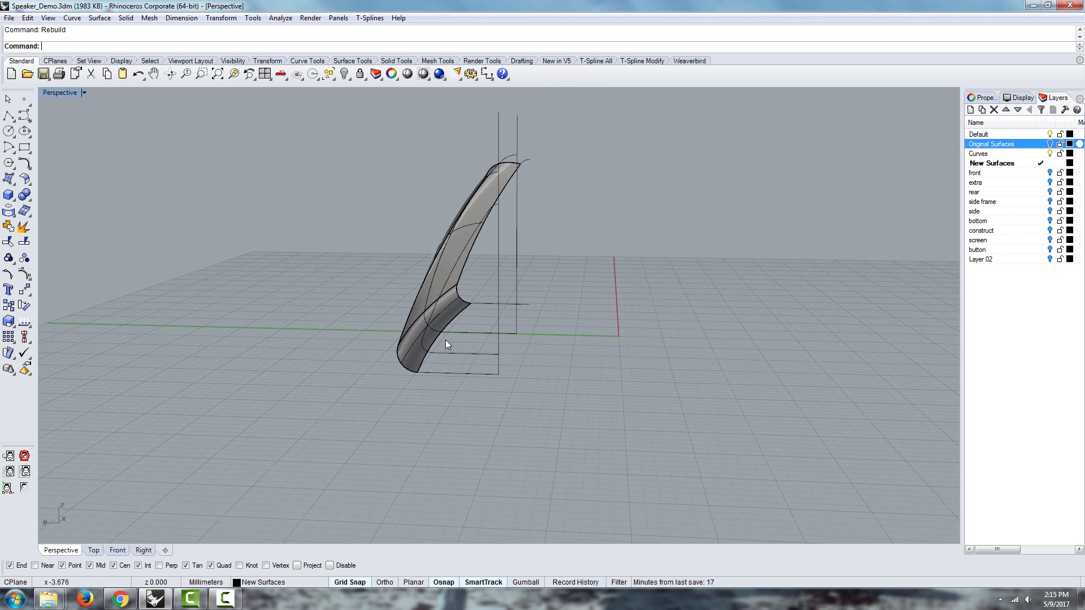
left_click(411, 351)
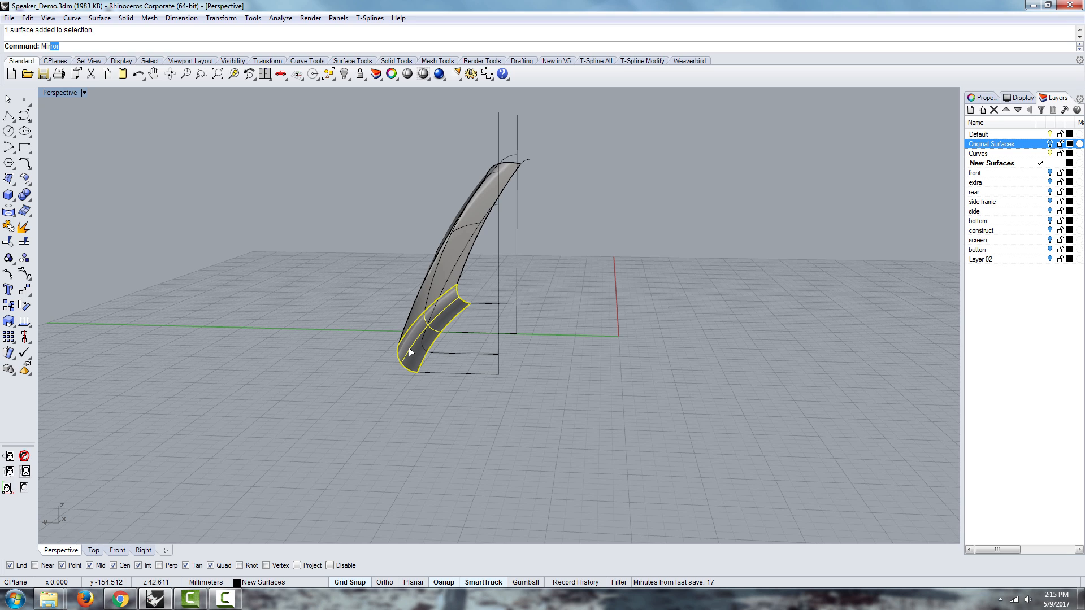
type("Mir")
key("Return")
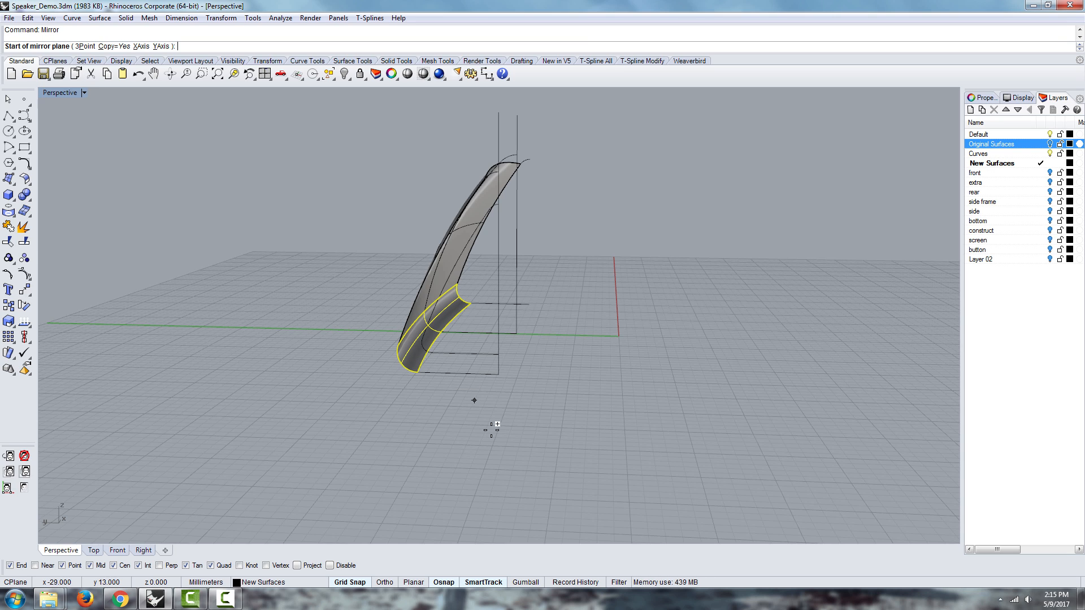
left_click(499, 375)
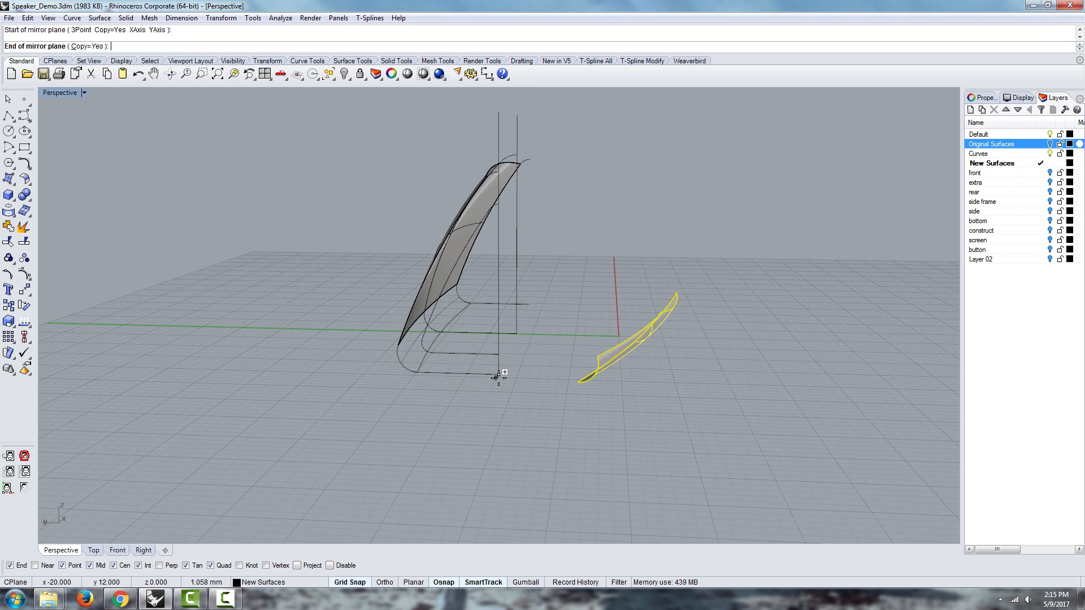
left_click(434, 486)
right_click_drag(533, 266, 503, 395)
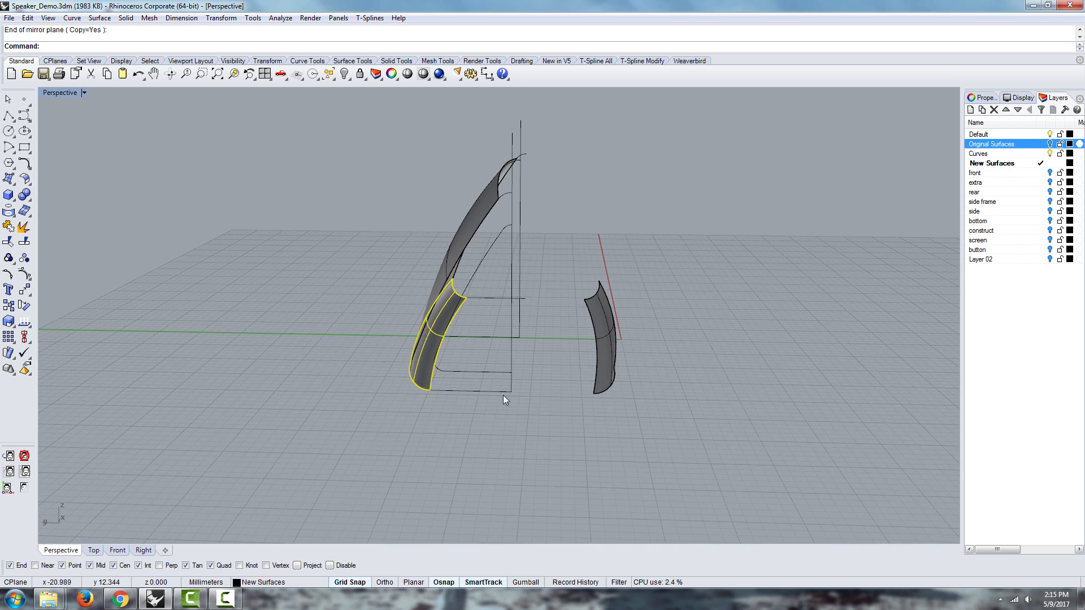
- Highlight the outer profile's vertical line and compare it with the positions of the original and mirrored corners
left_click(513, 134)
right_click_drag(492, 225, 461, 182)
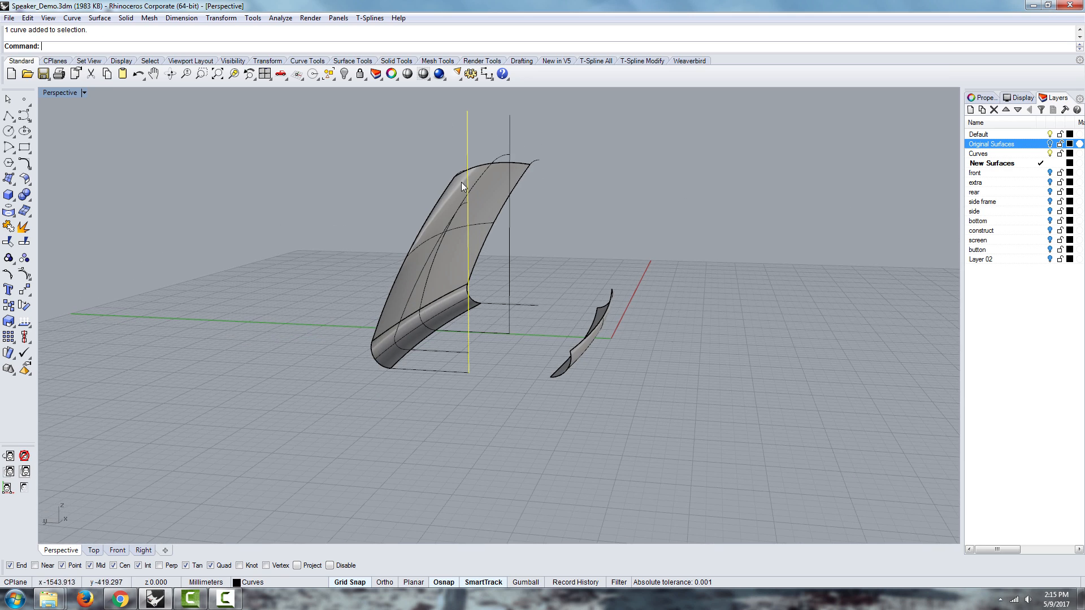
right_click_drag(440, 361, 531, 266)
left_click(521, 402)
scroll(499, 390, "up", 2)
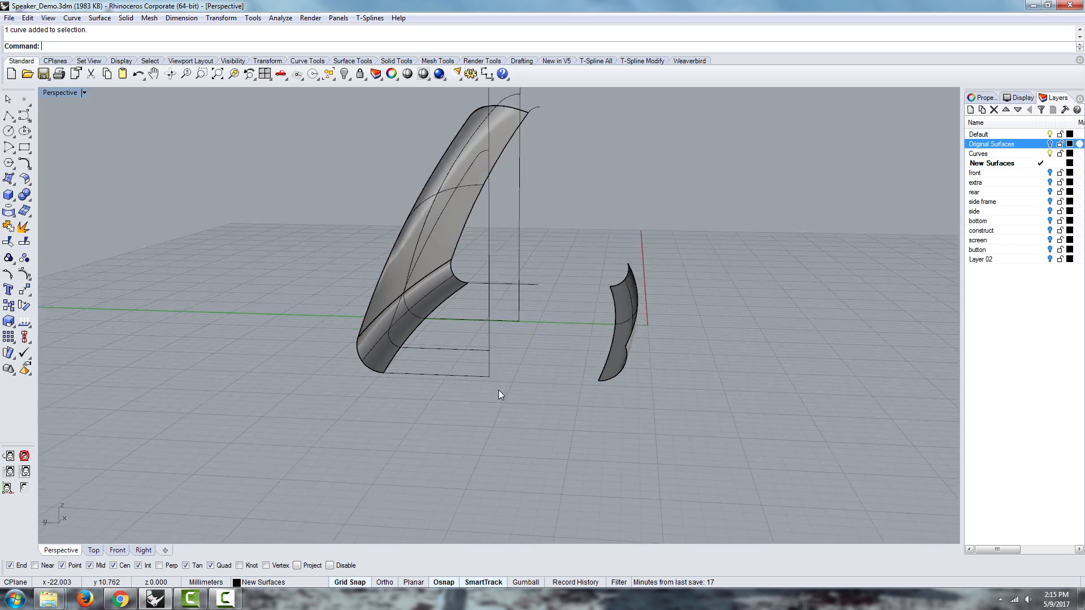
scroll(498, 390, "up", 2)
- Repeat the mirror copy of the front lower corner surface from the same profile endpoint and inspect both corners
left_click(264, 323)
right_click_drag(264, 324, 292, 435)
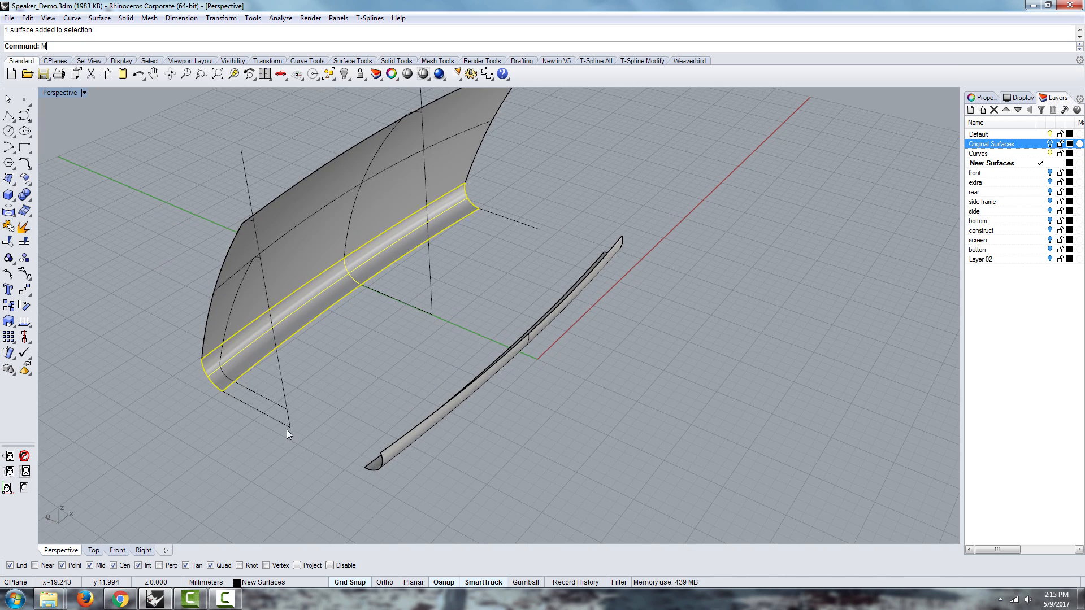
type("irror")
key("Return")
left_click(290, 428)
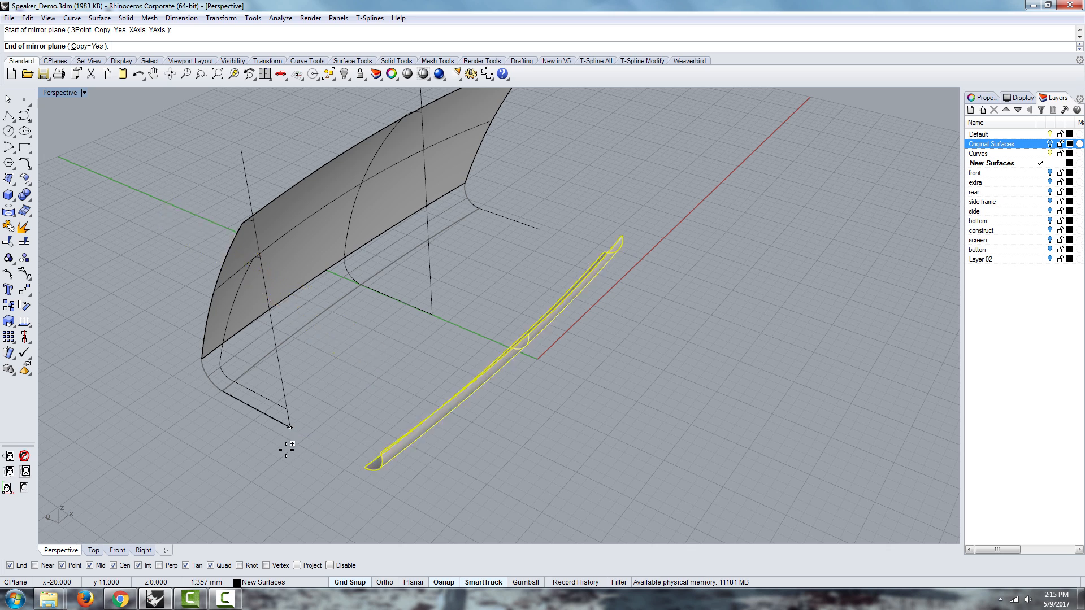
left_click(283, 484)
right_click_drag(330, 447, 565, 316)
left_click(578, 300)
right_click_drag(439, 361, 469, 366)
left_click(541, 442)
right_click_drag(542, 442, 509, 414)
scroll(476, 282, "down", 4)
scroll(430, 247, "up", 5)
right_click_drag(430, 247, 375, 358)
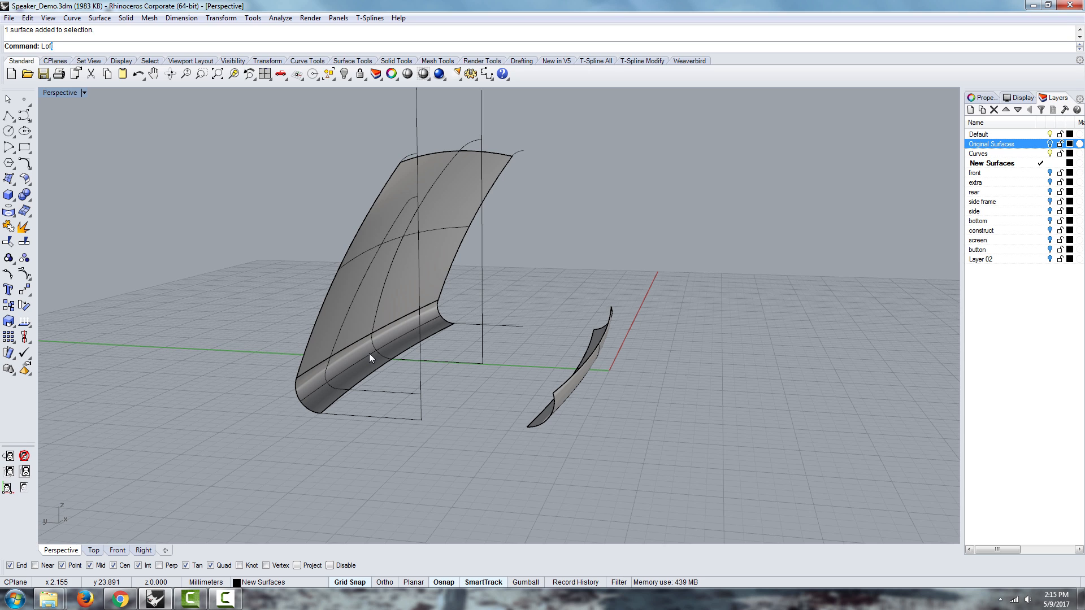
- Loft a bottom surface between the facing lower edges of the two corner surfaces with Normal style and no simplification
right_click_drag(520, 366, 542, 371)
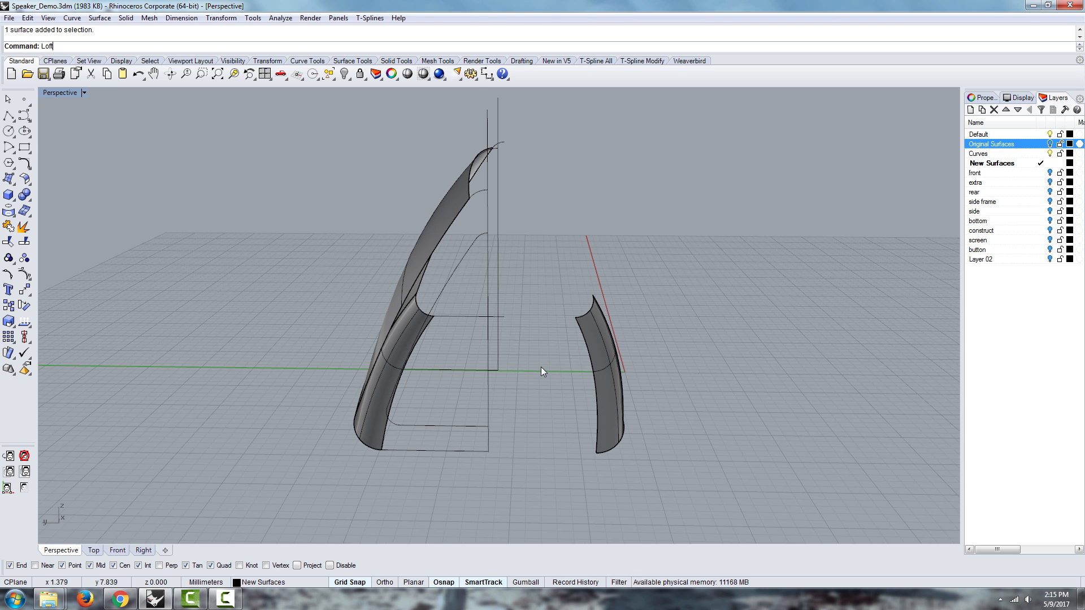
key("Return")
left_click(578, 324)
left_click(432, 321)
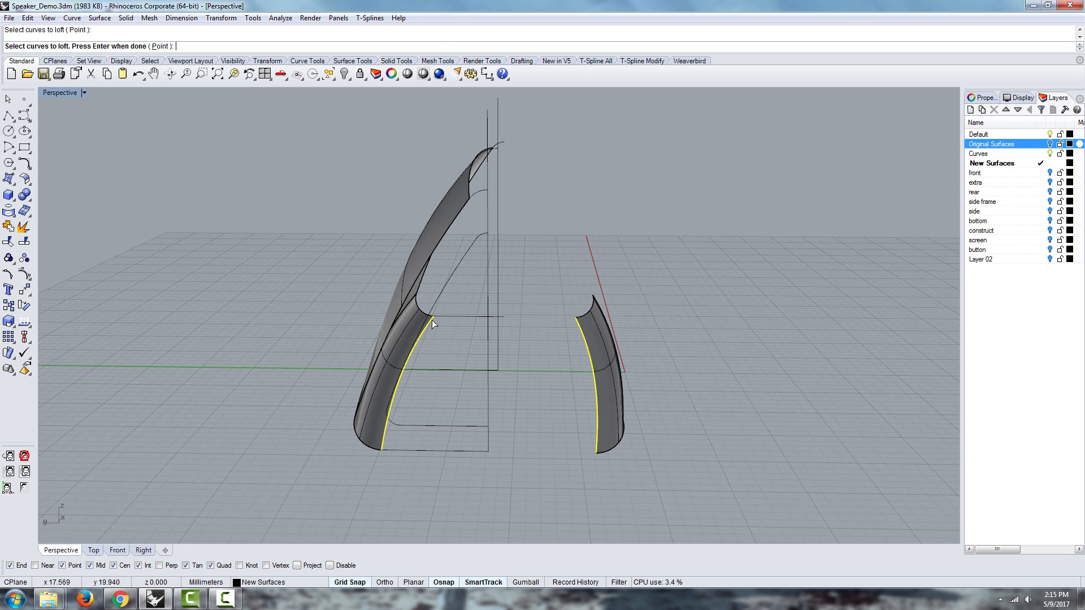
key("Return")
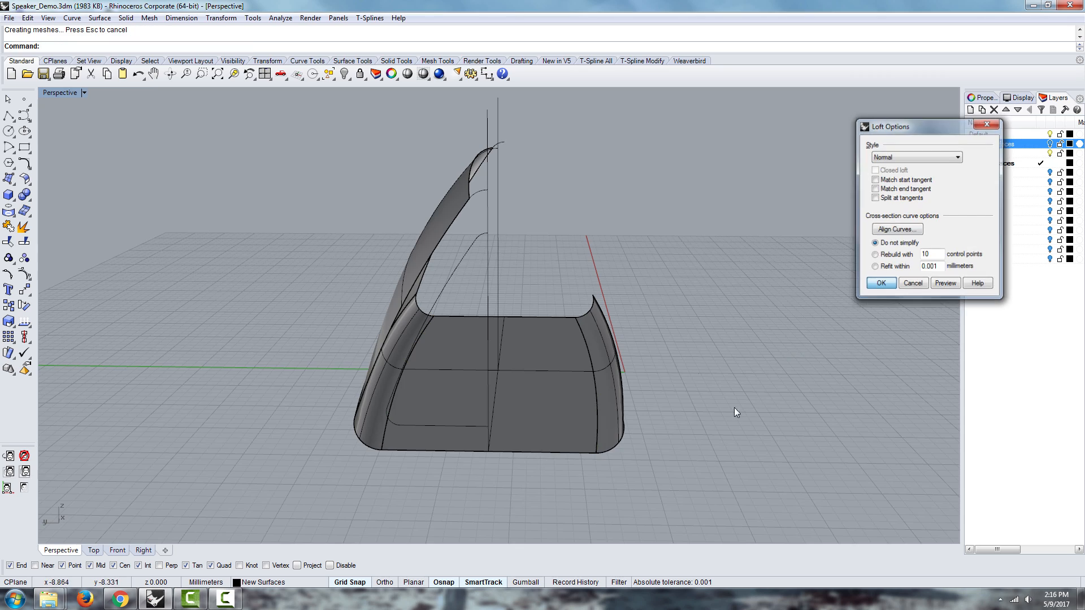
key("Return")
- Show the bottom surface's control points, select one along its outer edge to examine the layout, and hide them again
right_click_drag(734, 408, 552, 359)
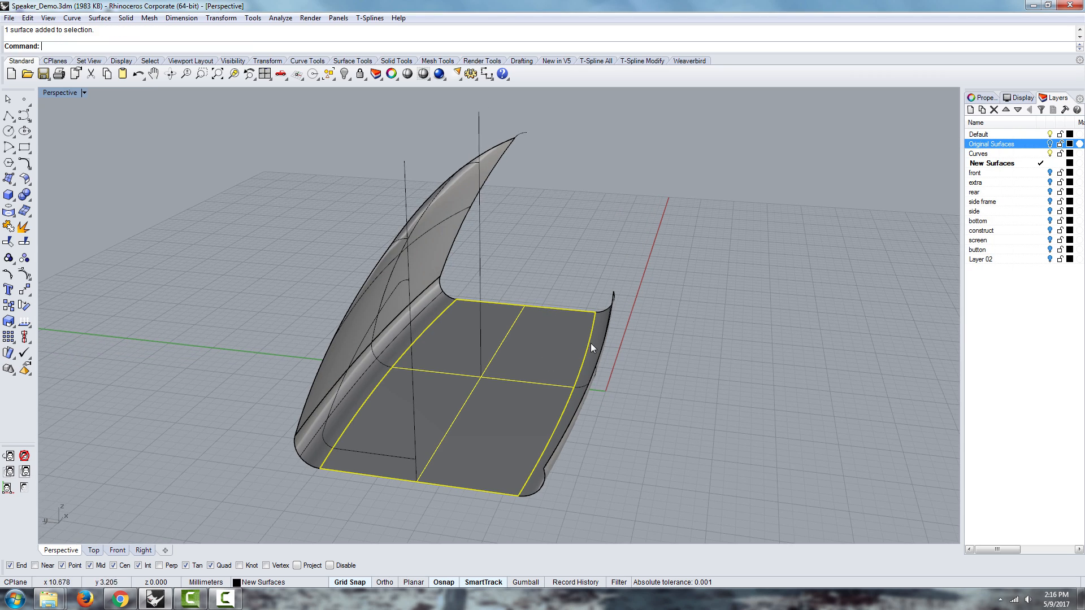
right_click_drag(619, 341, 396, 382)
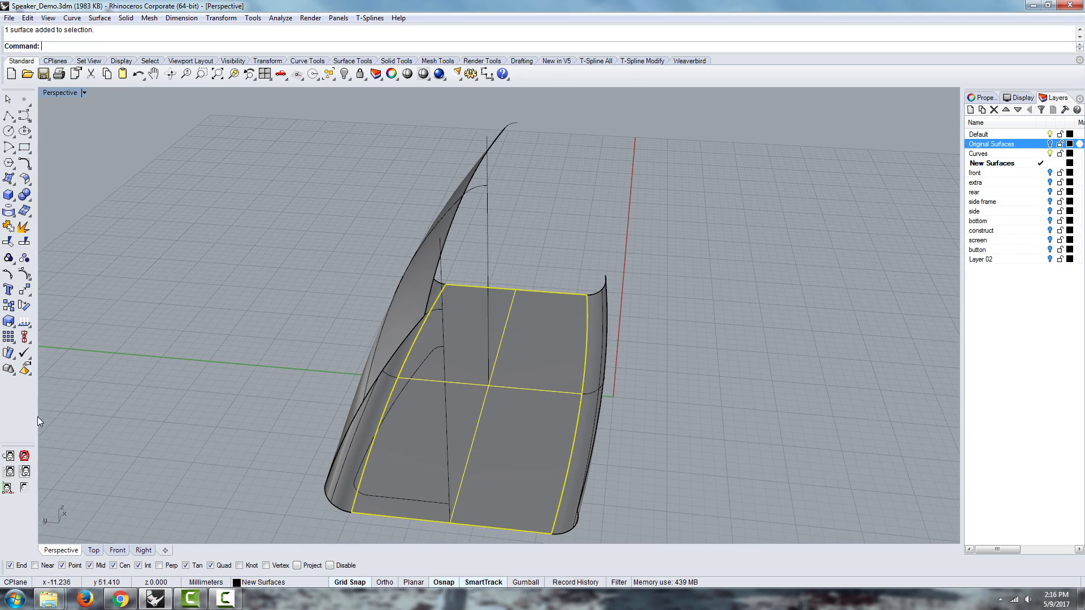
left_click(24, 275)
right_click_drag(336, 419, 457, 376)
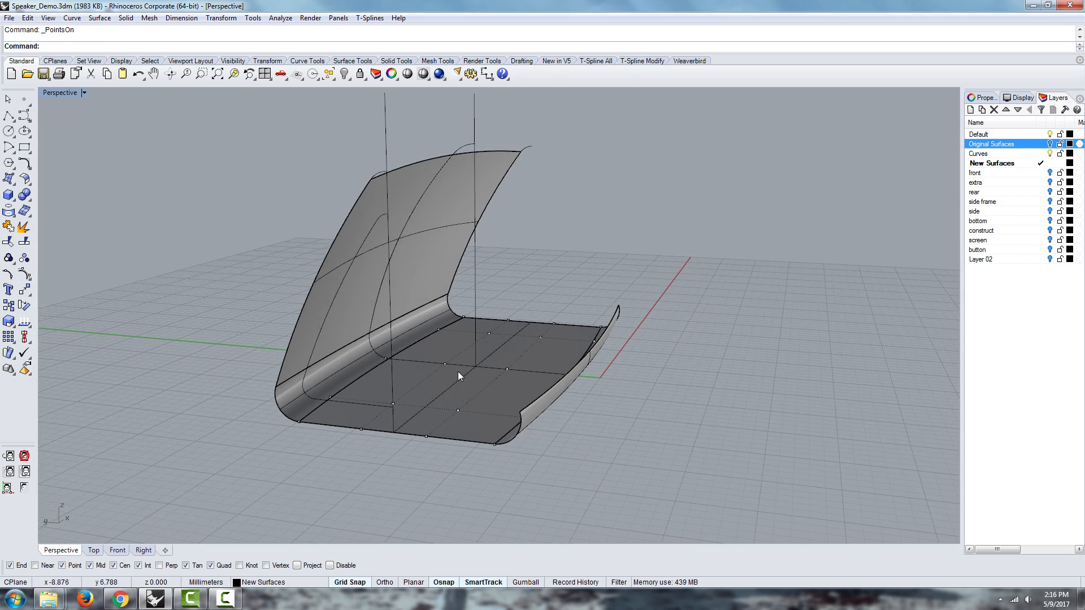
right_click_drag(372, 439, 390, 471)
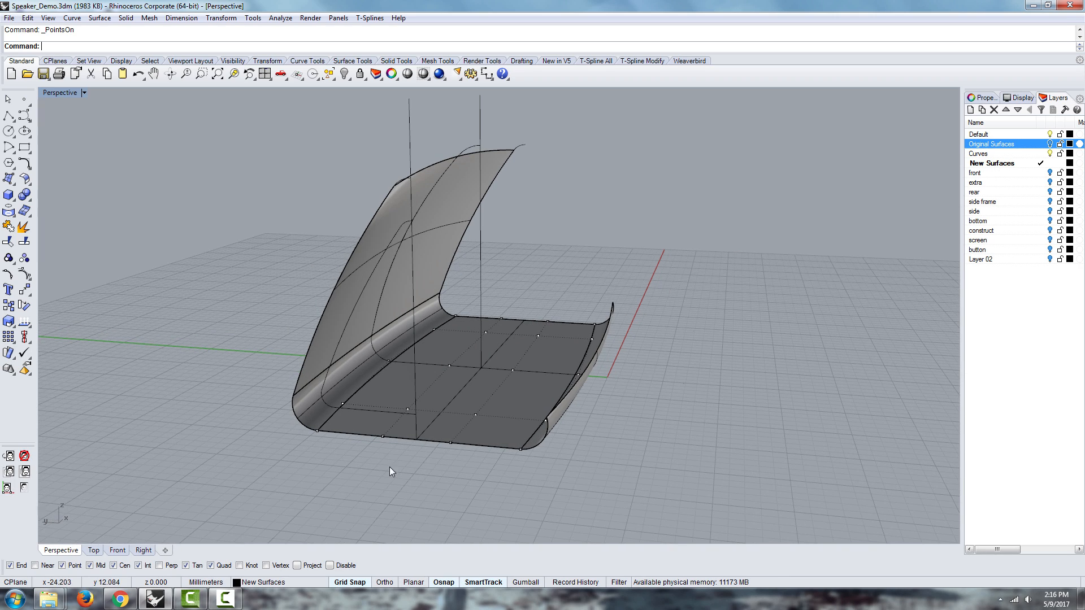
left_click(382, 439)
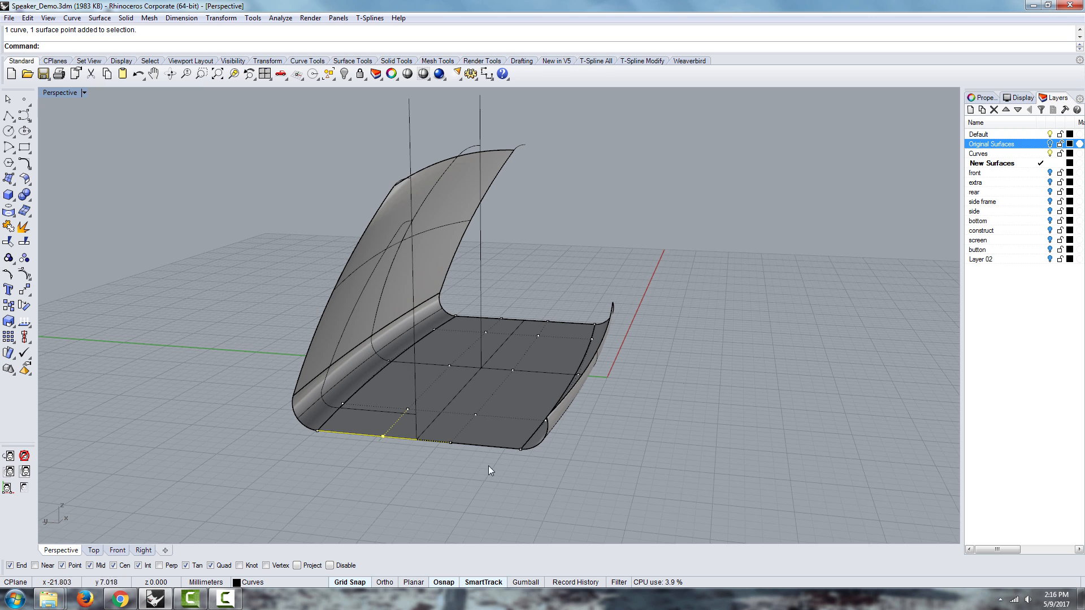
right_click_drag(510, 473, 503, 484)
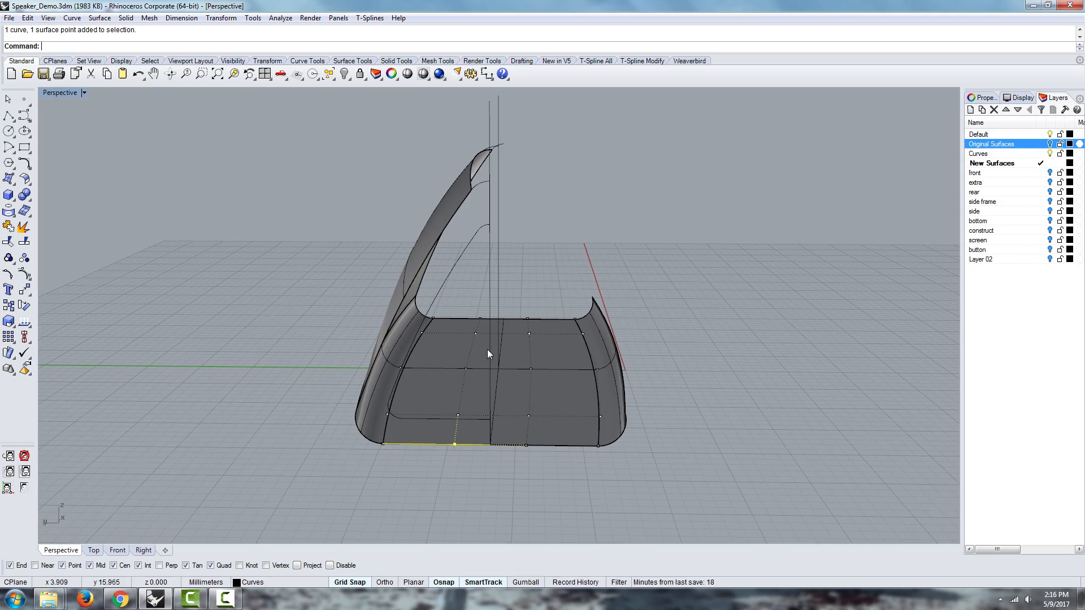
right_click_drag(487, 341, 526, 361)
left_click(412, 494)
key("Escape")
- Show the mirrored corner surface's control points, select one beside the bottom seam to examine the layout, and hide them
right_click_drag(435, 486, 481, 396)
scroll(577, 395, "up", 5)
left_click(774, 348)
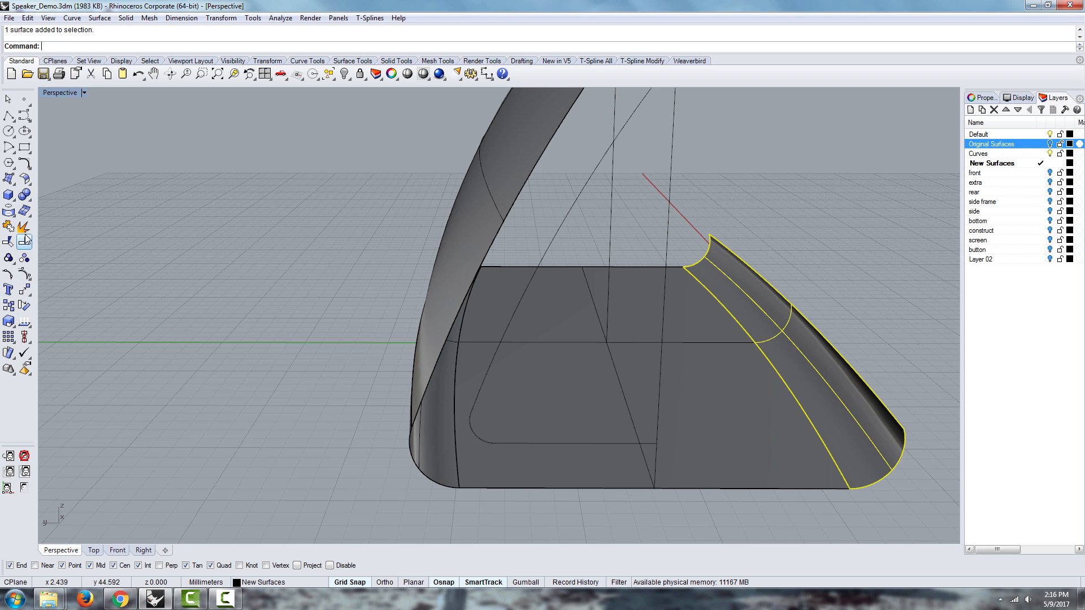
left_click(23, 276)
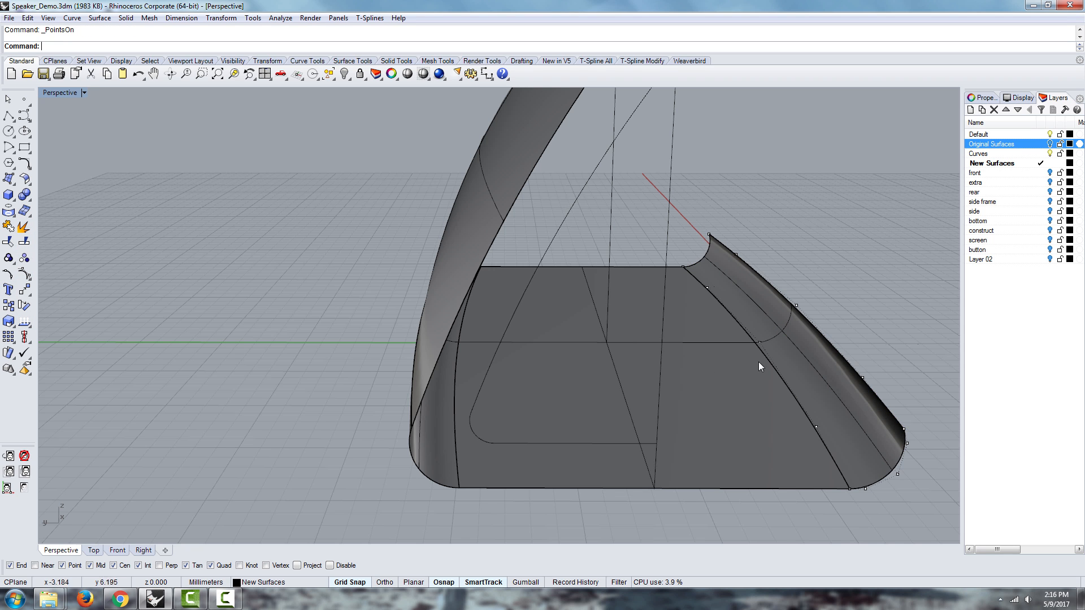
right_click_drag(761, 365, 628, 187)
left_click(692, 257)
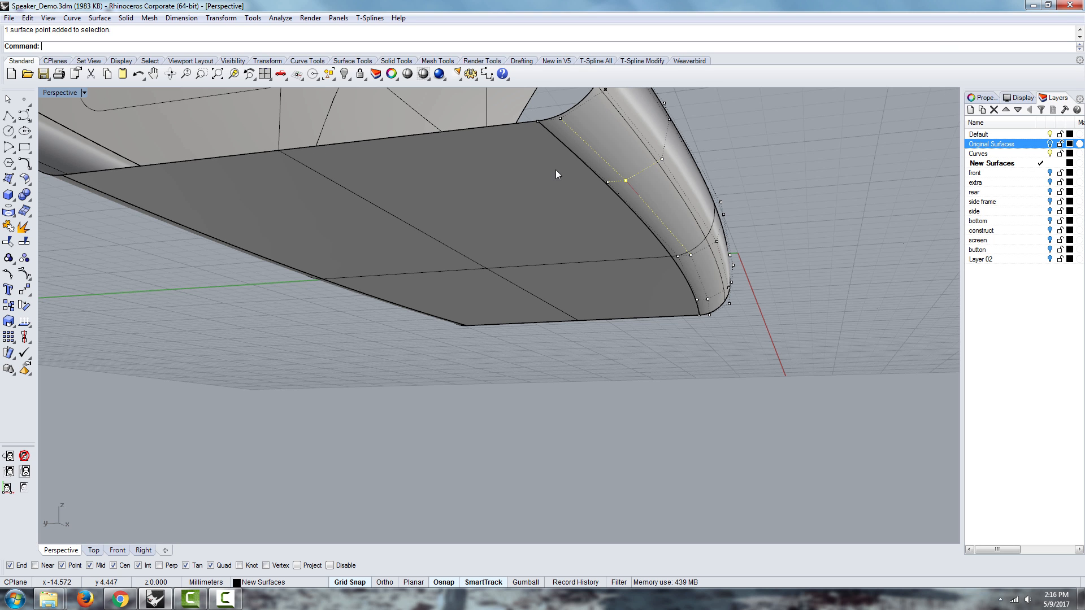
right_click_drag(556, 174, 580, 334)
right_click_drag(634, 403, 645, 415)
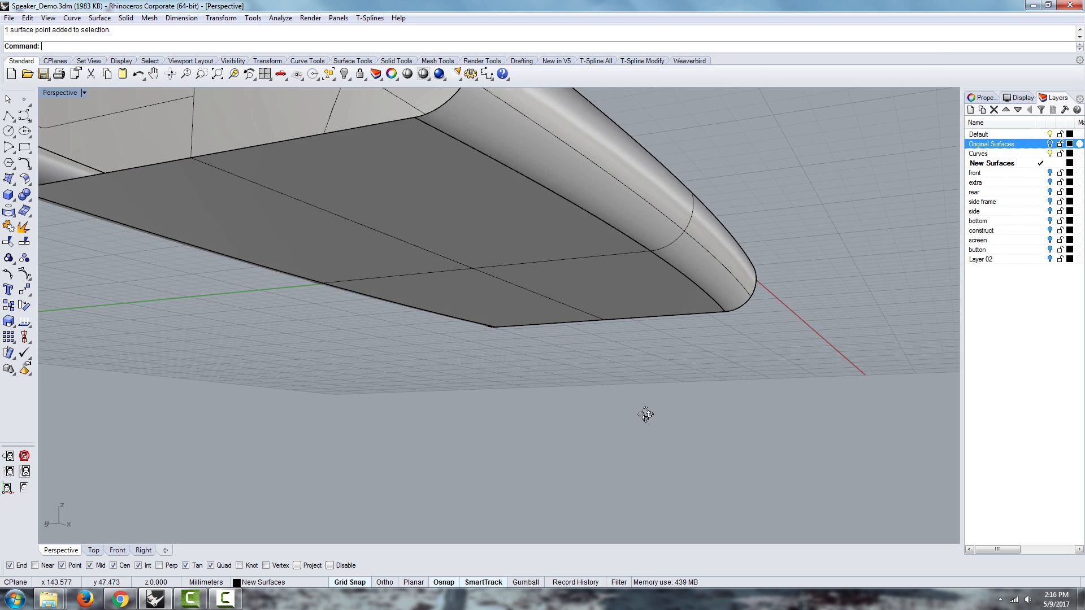
- Try to match the bottom surface and mirrored corner surface along their shared seam with Curvature continuity, preserving Position at the other end
type("Match")
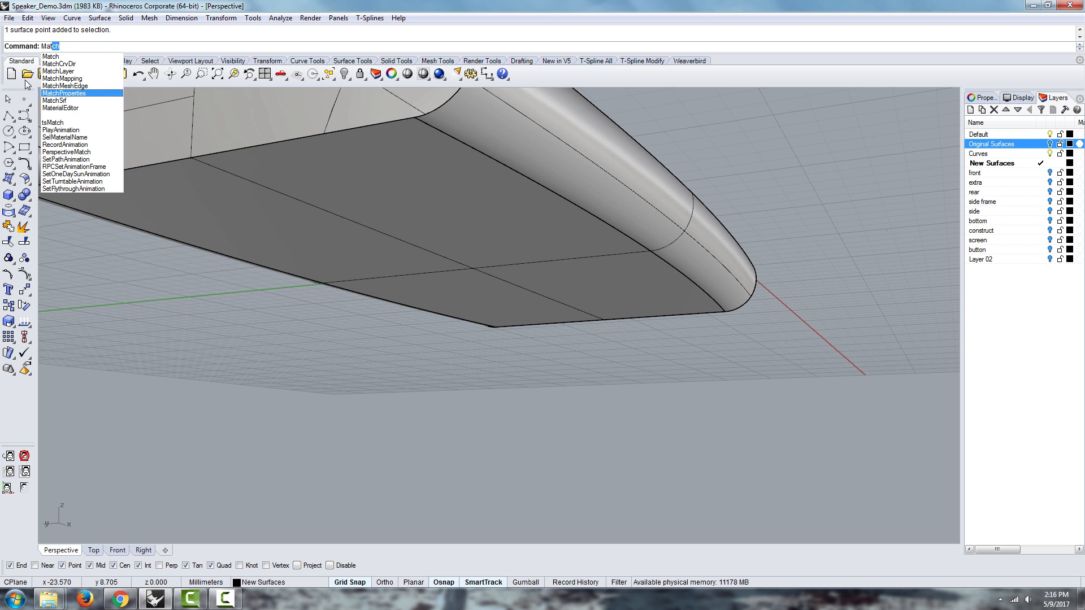
left_click(61, 99)
right_click_drag(533, 217, 530, 222)
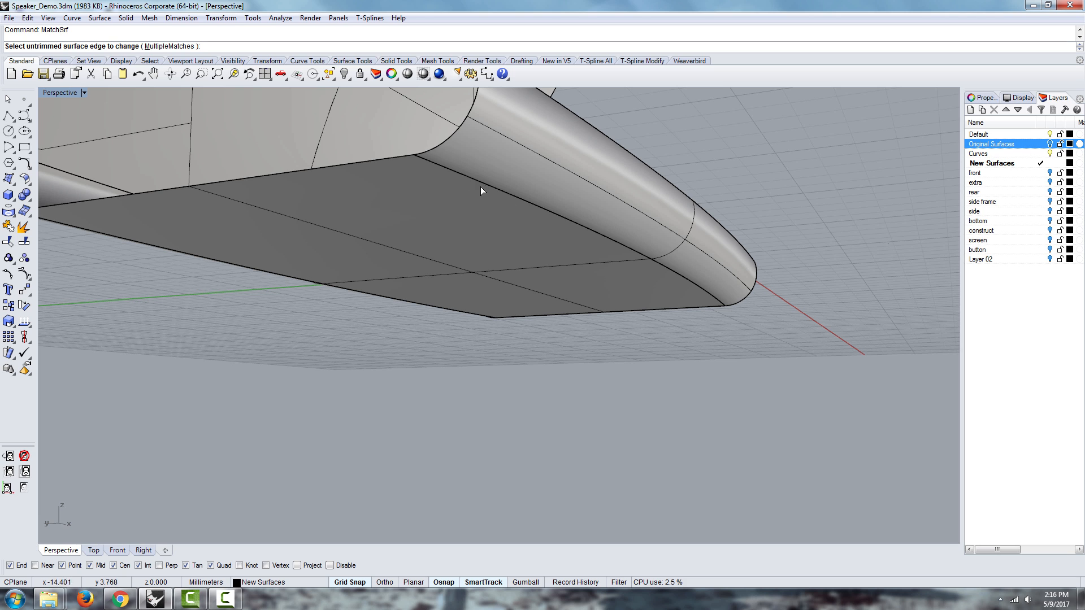
right_click_drag(479, 172, 531, 269)
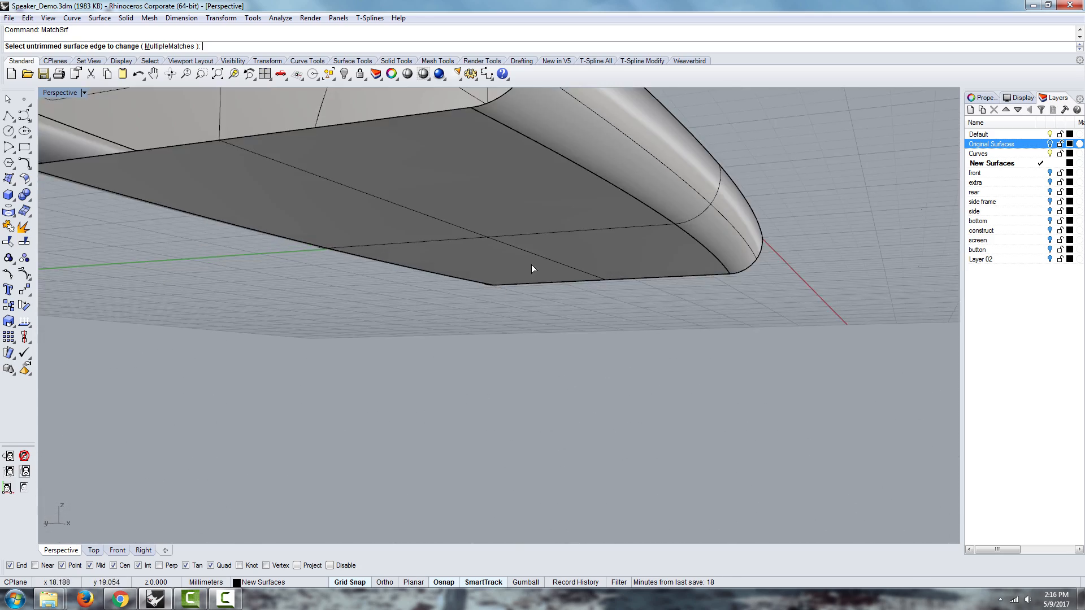
left_click(619, 194)
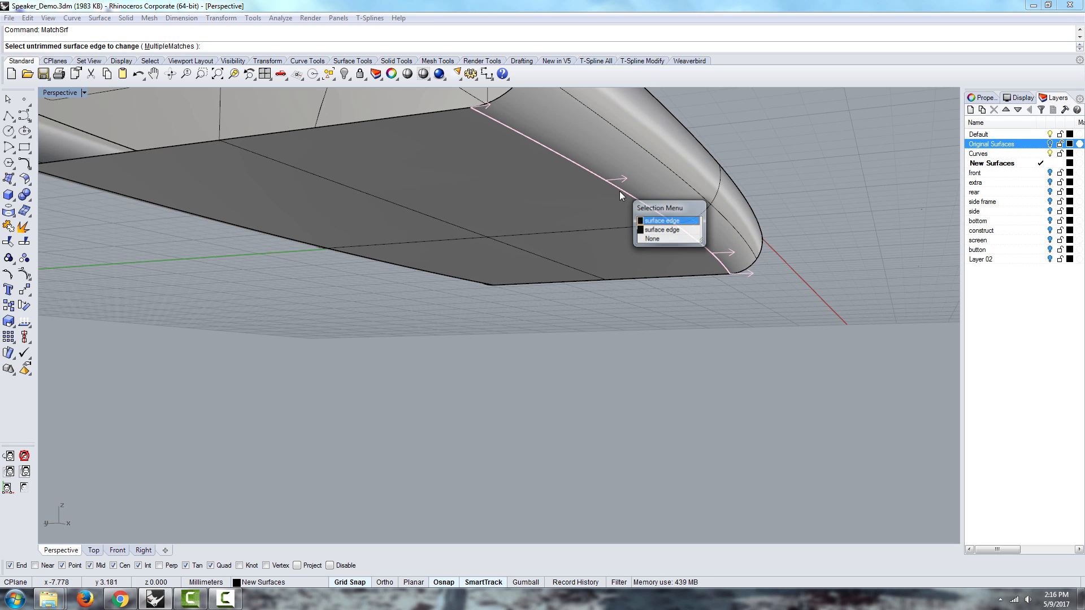
left_click(657, 222)
key("Return")
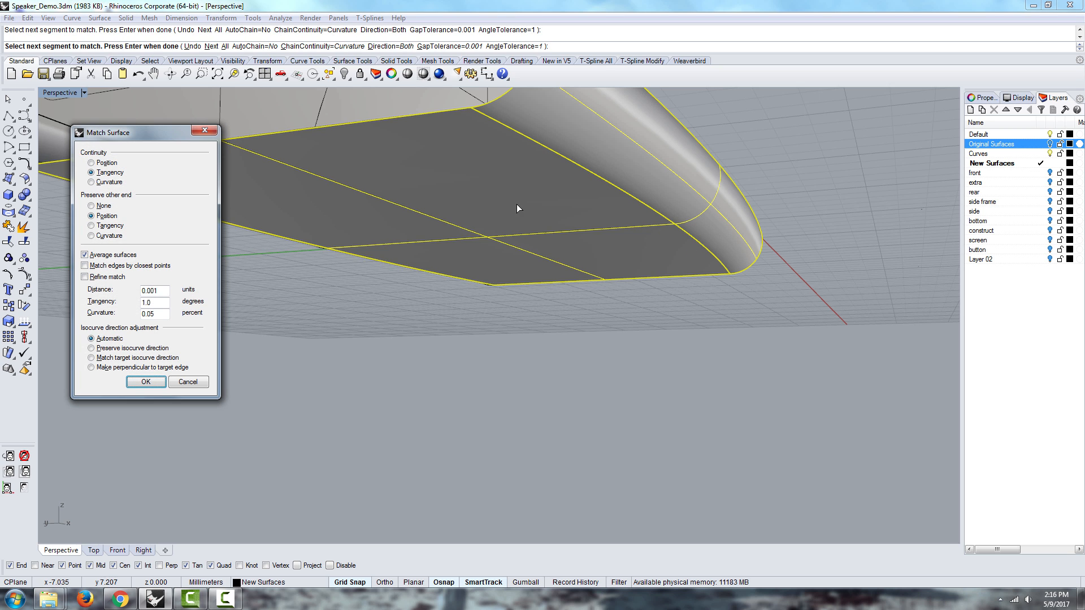
left_click(107, 182)
right_click_drag(513, 217, 537, 236)
left_click(192, 382)
- Retry the Curvature match along the bottom seam, choosing the second overlapping surface edge as the one to change
right_click_drag(660, 326, 663, 312)
right_click(677, 270)
left_click(664, 150)
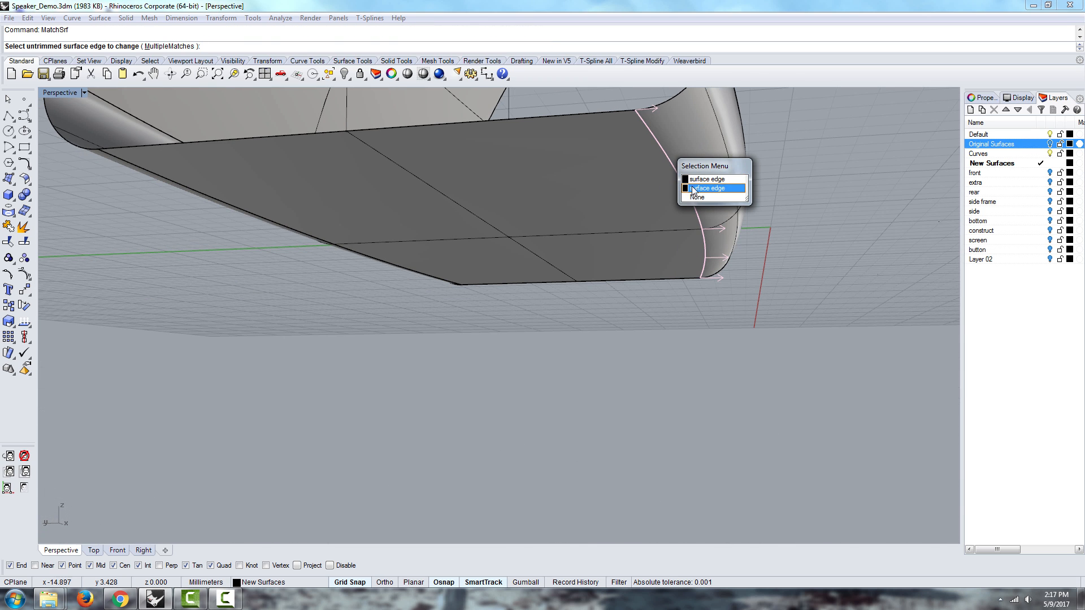
left_click(701, 187)
right_click(665, 156)
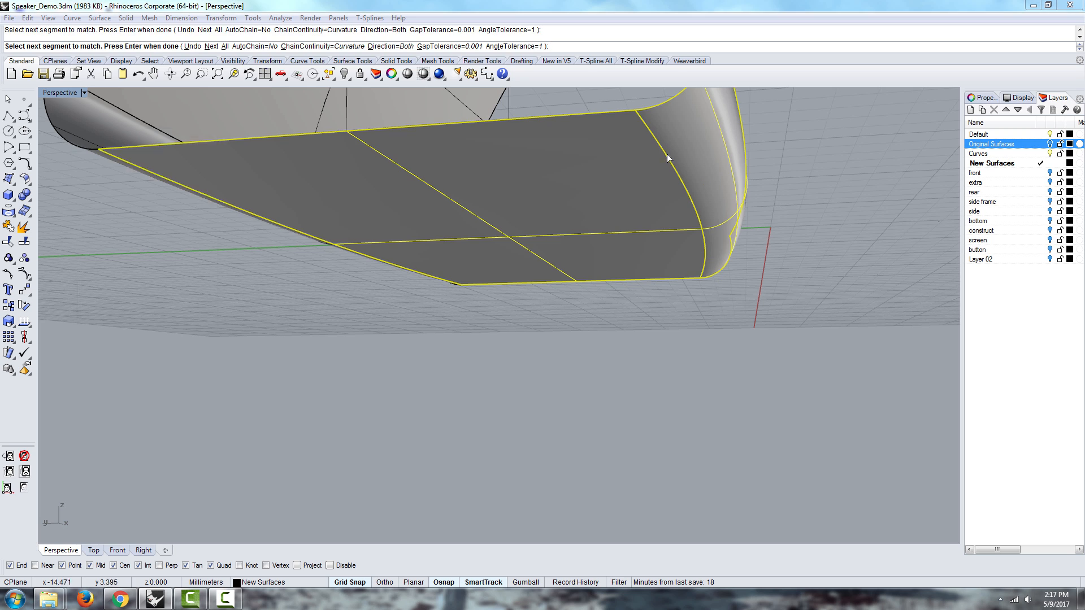
left_click(91, 182)
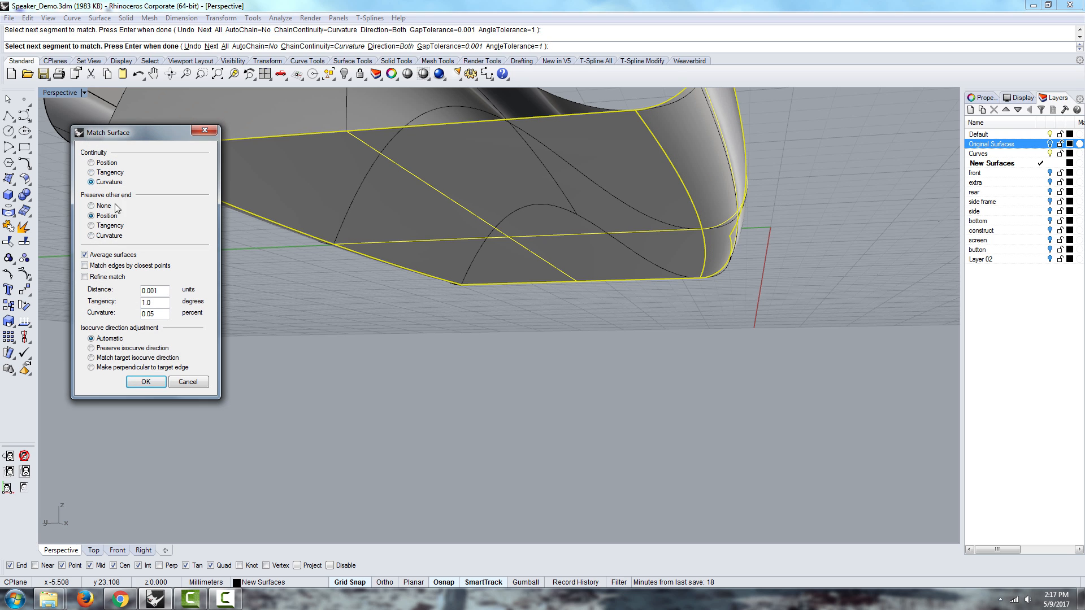
left_click(192, 382)
- Test the seam's Curvature match once more with the second overlapping edge and check the preview from another angle
right_click(670, 164)
left_click(670, 168)
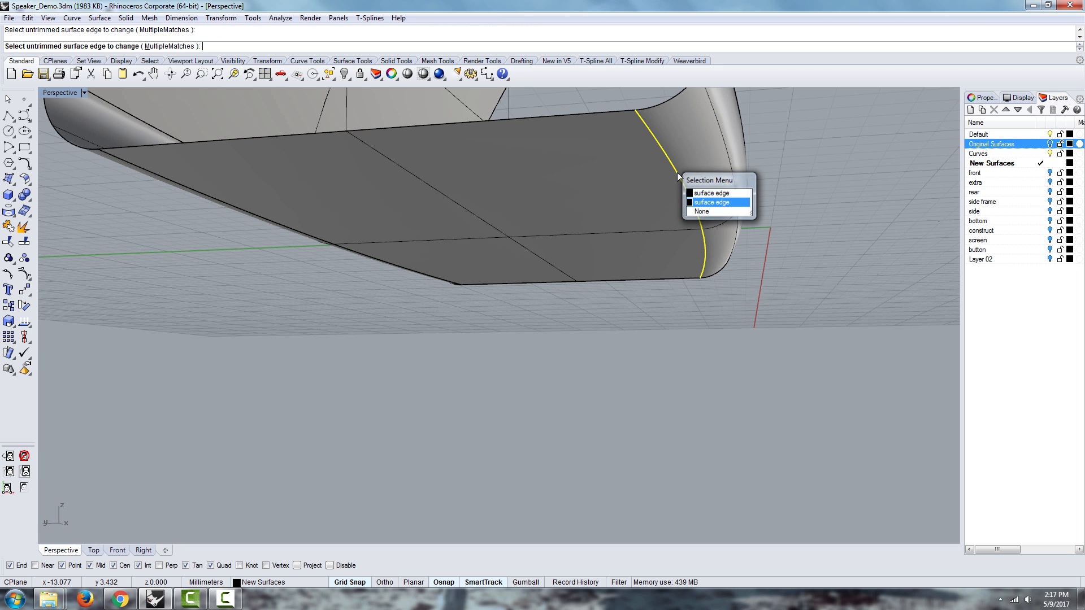
left_click(701, 204)
right_click(676, 192)
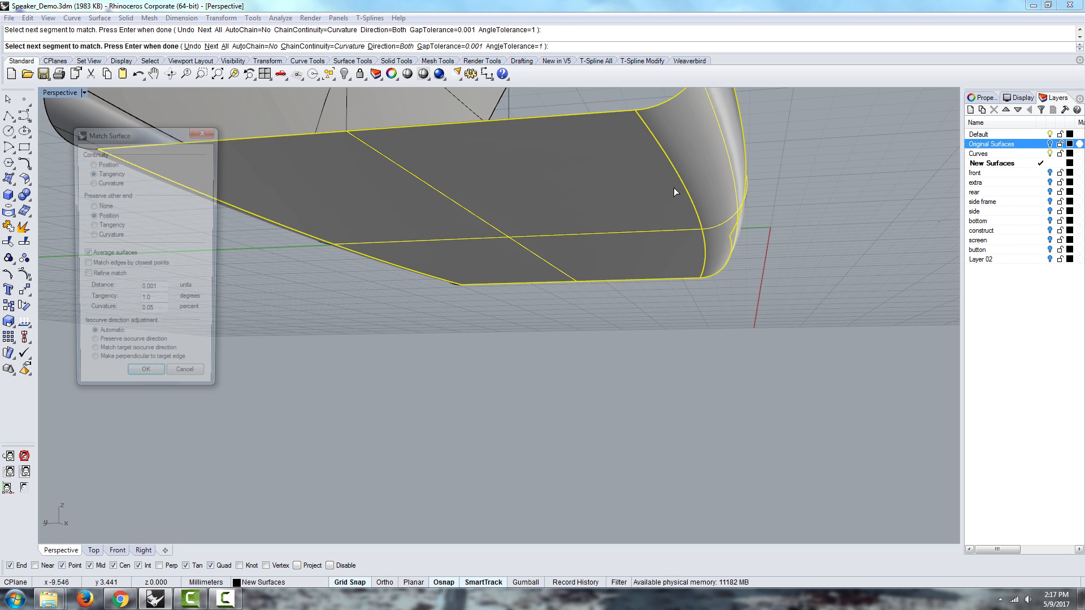
left_click(90, 182)
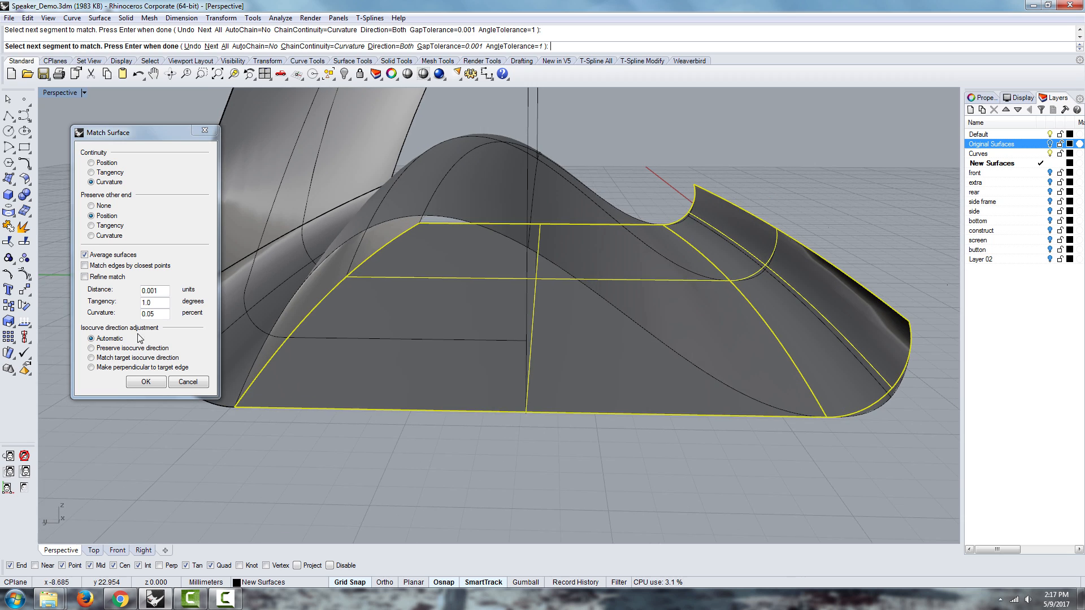
key("Return")
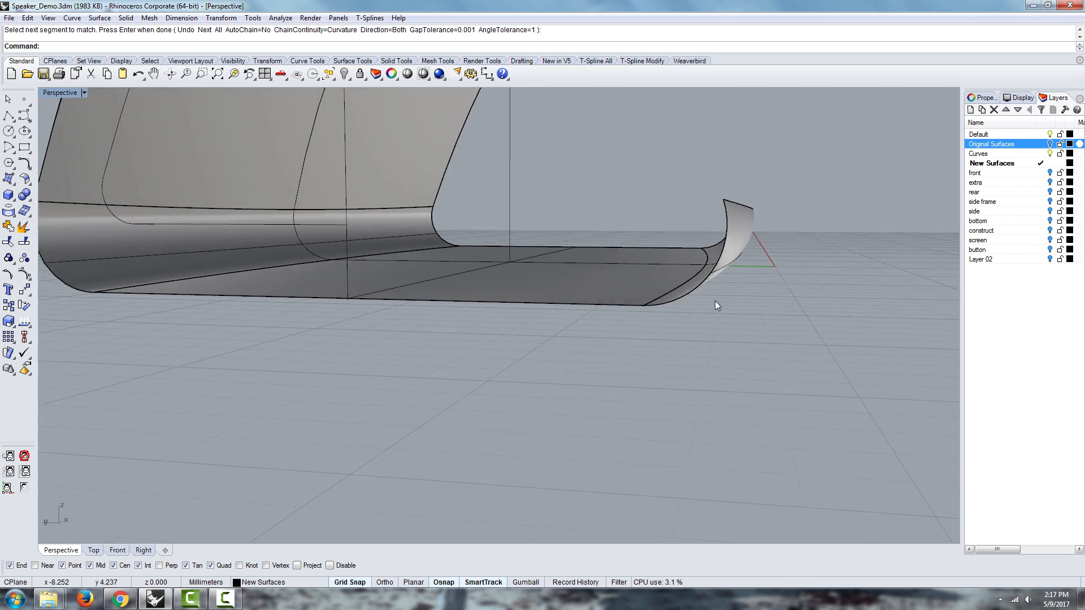
- Examine the mirrored corner surface and its seam with the bottom surface from several angles and up close
left_click(711, 260)
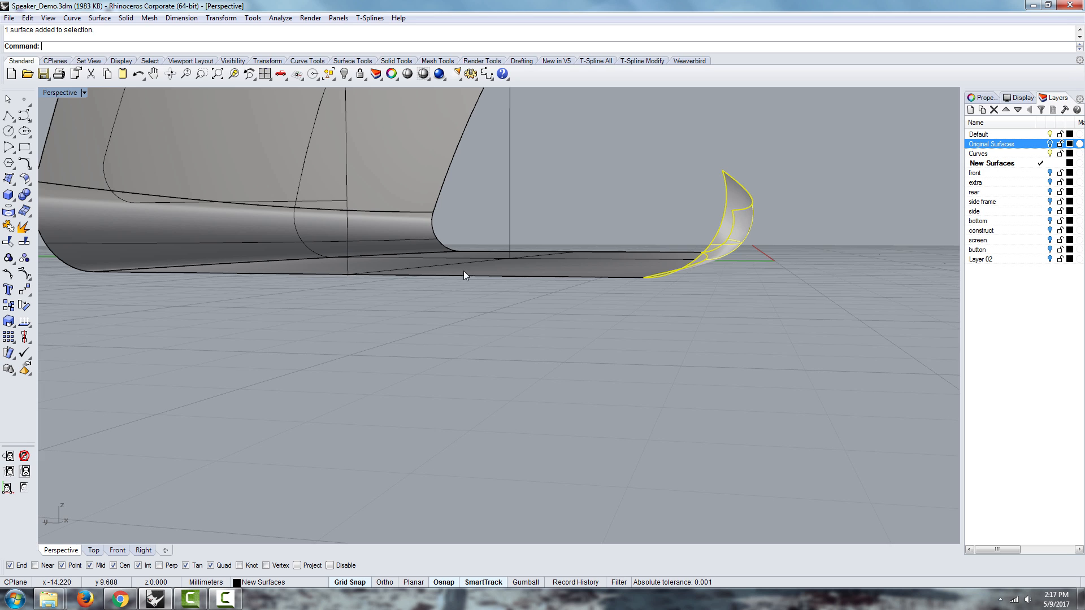
right_click_drag(463, 270, 524, 269)
right_click_drag(266, 381, 496, 327)
scroll(497, 317, "down", 5)
left_click(547, 354)
right_click_drag(576, 388, 654, 310)
left_click(554, 323)
scroll(537, 316, "up", 4)
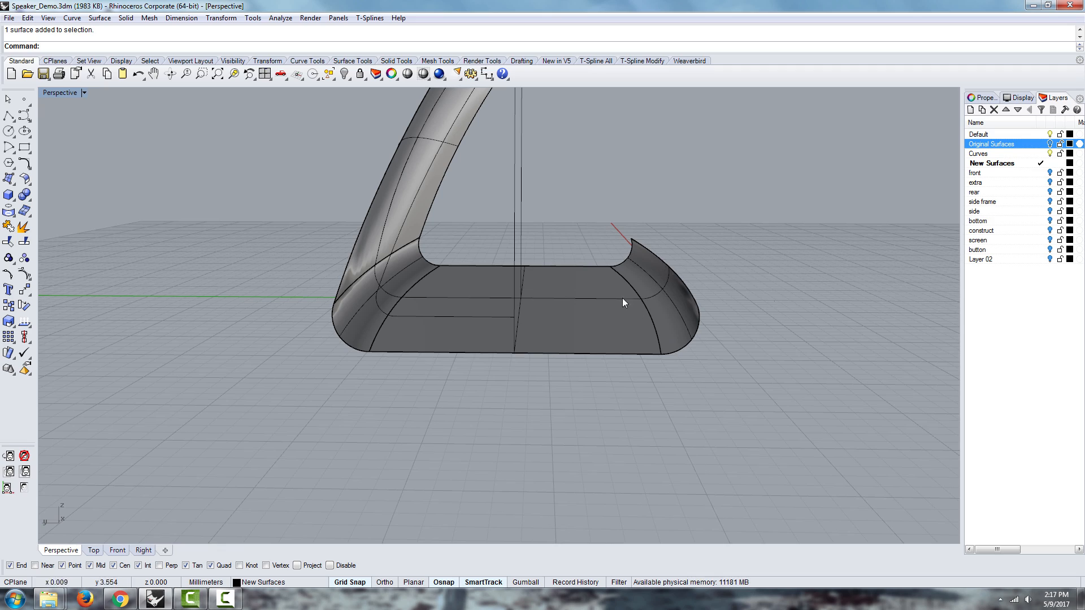
right_click_drag(624, 303, 649, 320)
scroll(622, 269, "up", 6)
scroll(627, 288, "down", 8)
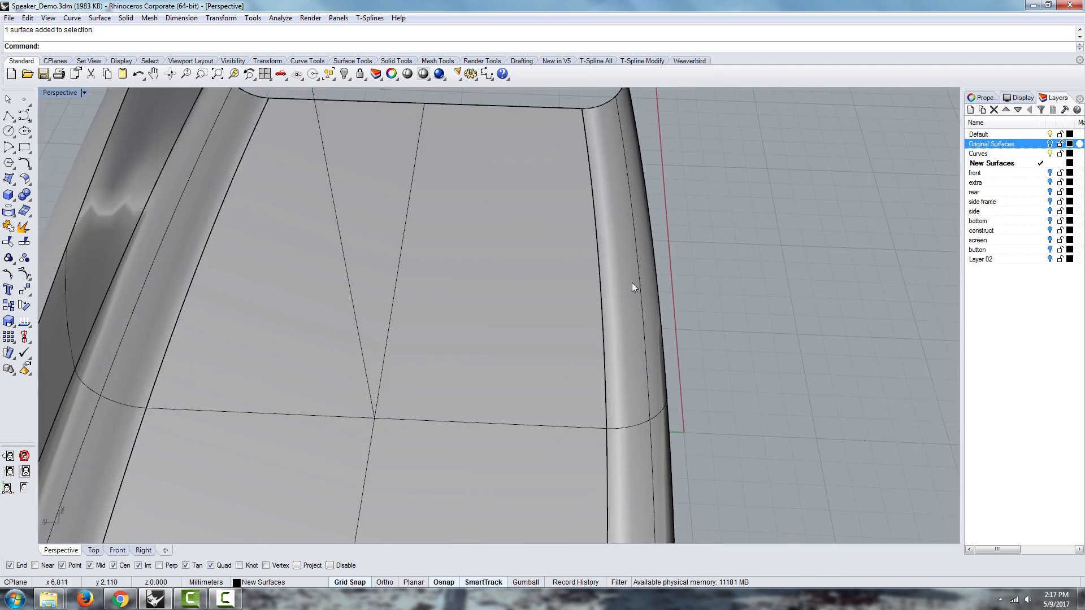
type("Match")
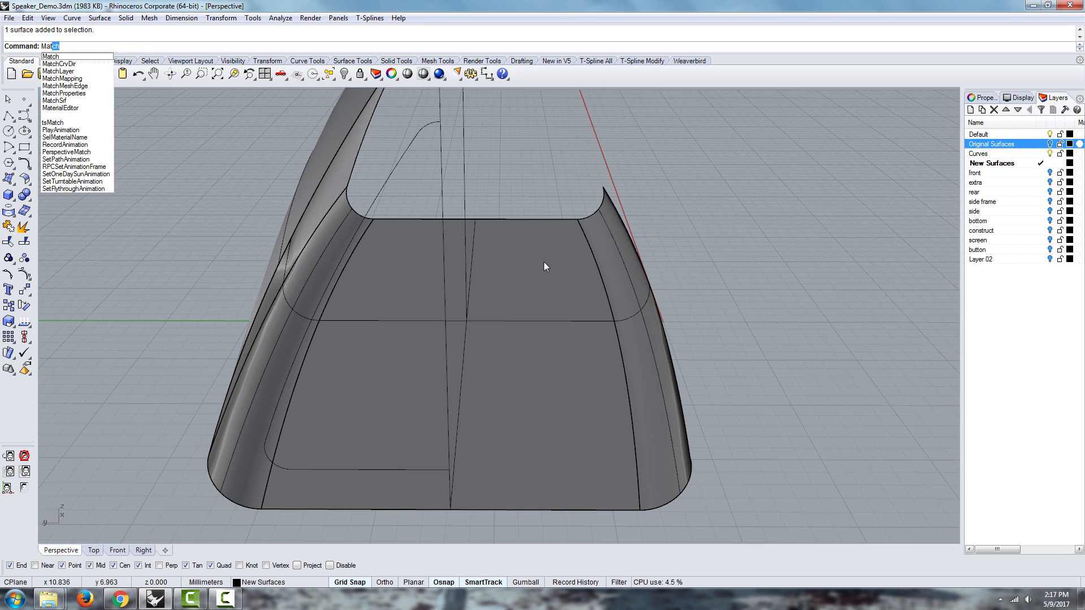
key("Return")
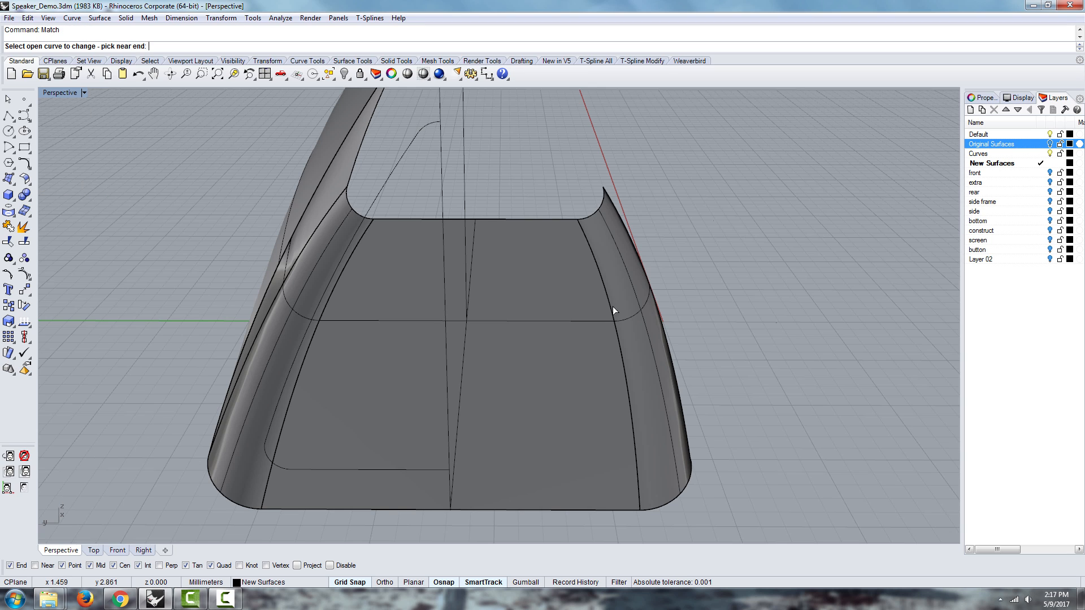
left_click(615, 309)
left_click(634, 327)
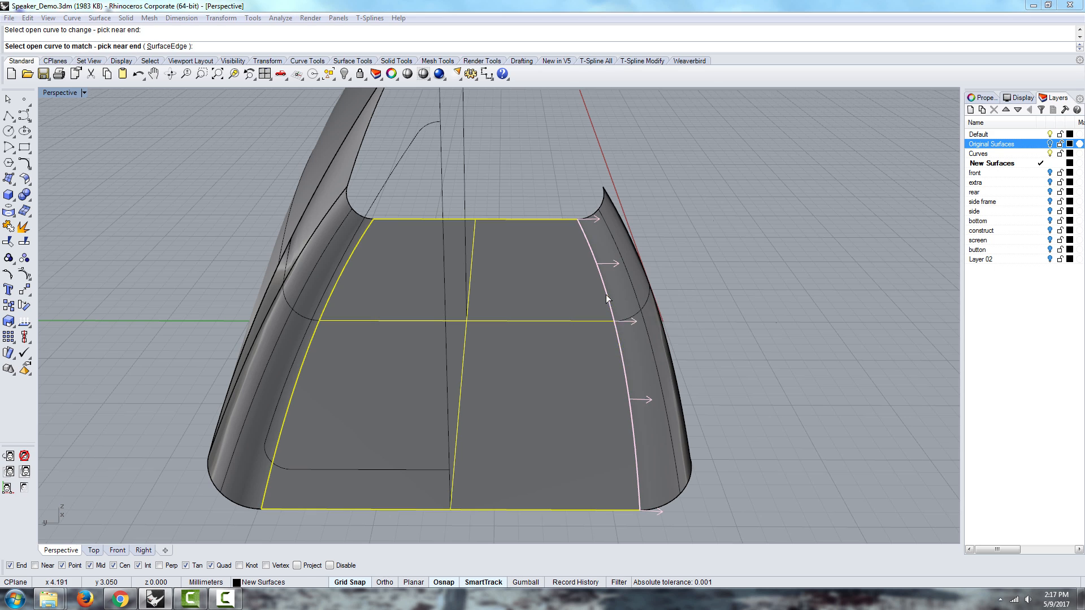
left_click(615, 309)
left_click(644, 325)
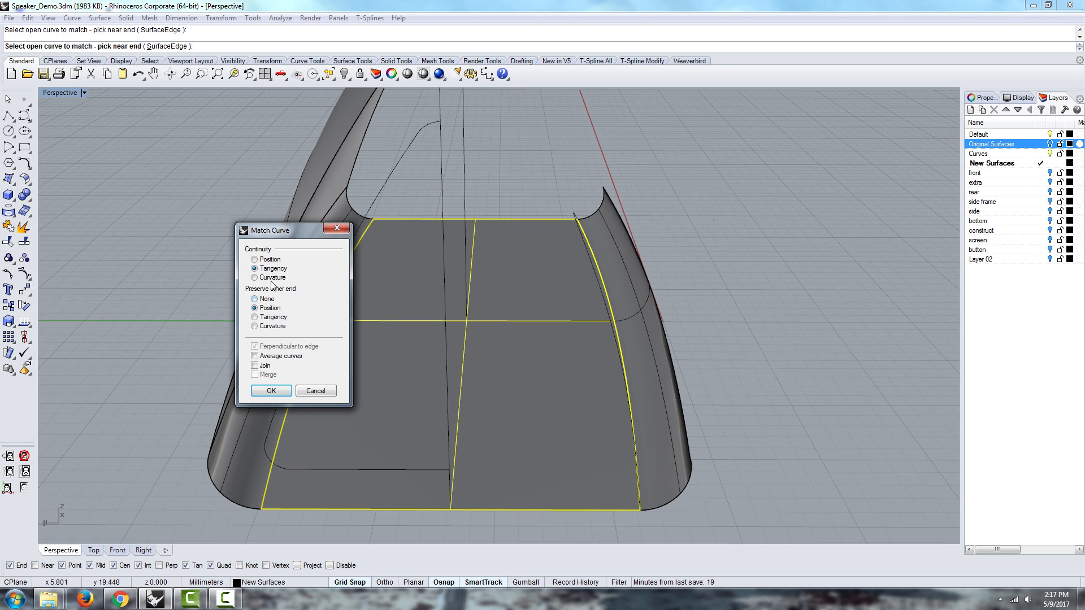
left_click(323, 387)
- Match the bottom surface and mirrored corner surface along their shared seam with Position continuity and averaged surfaces
type("Maty")
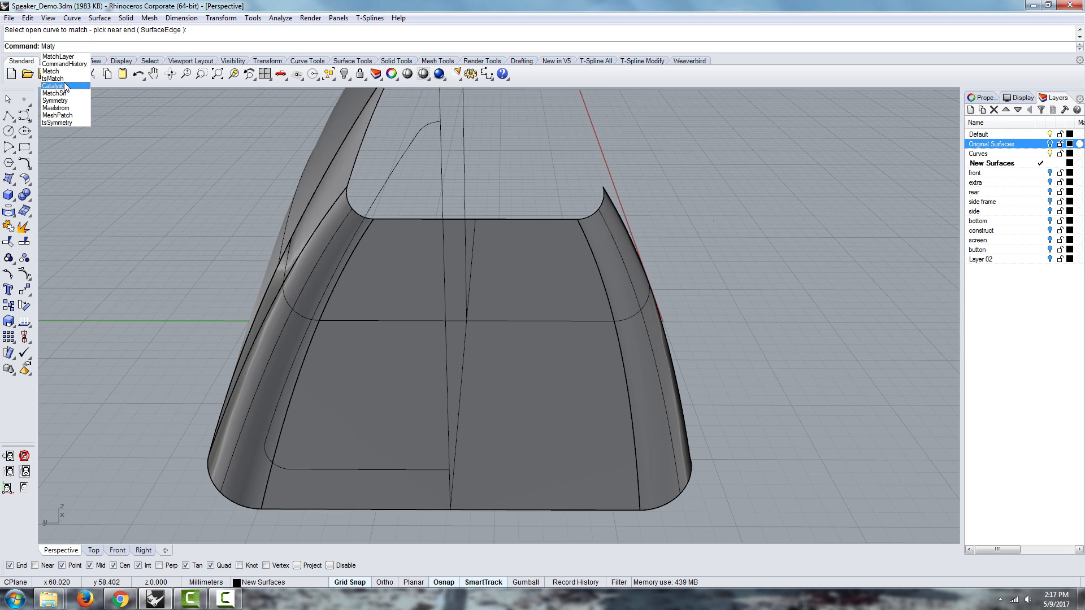
left_click(62, 94)
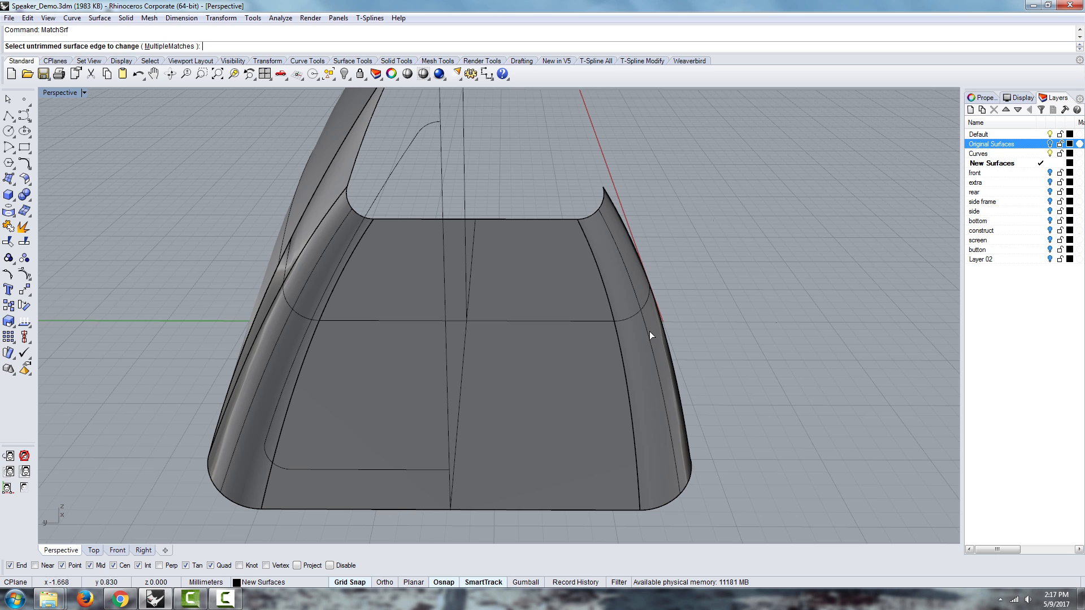
left_click(608, 299)
left_click(617, 321)
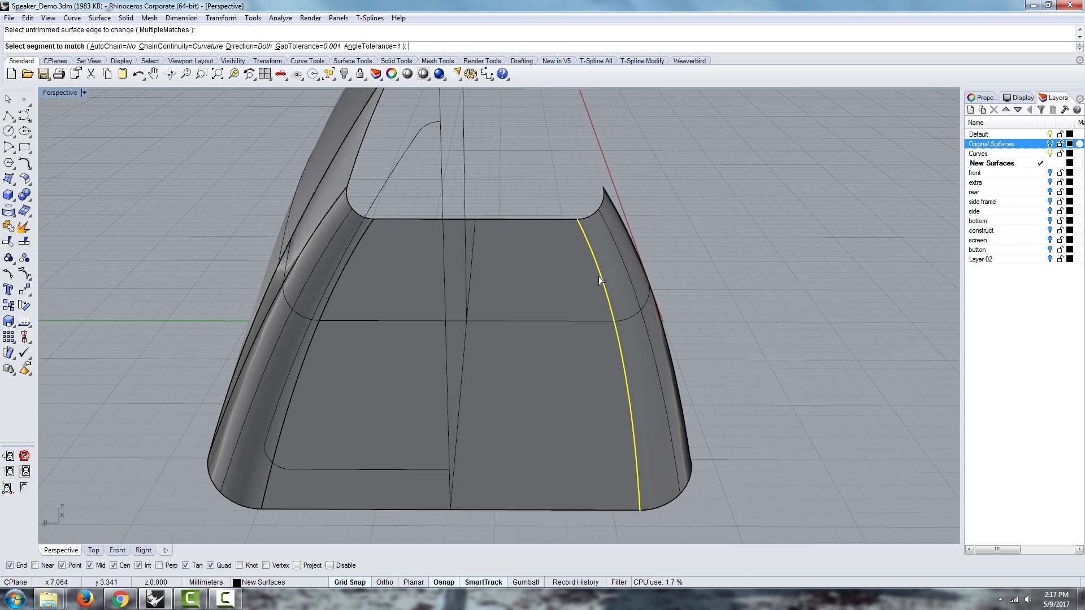
left_click(597, 268)
key("Return")
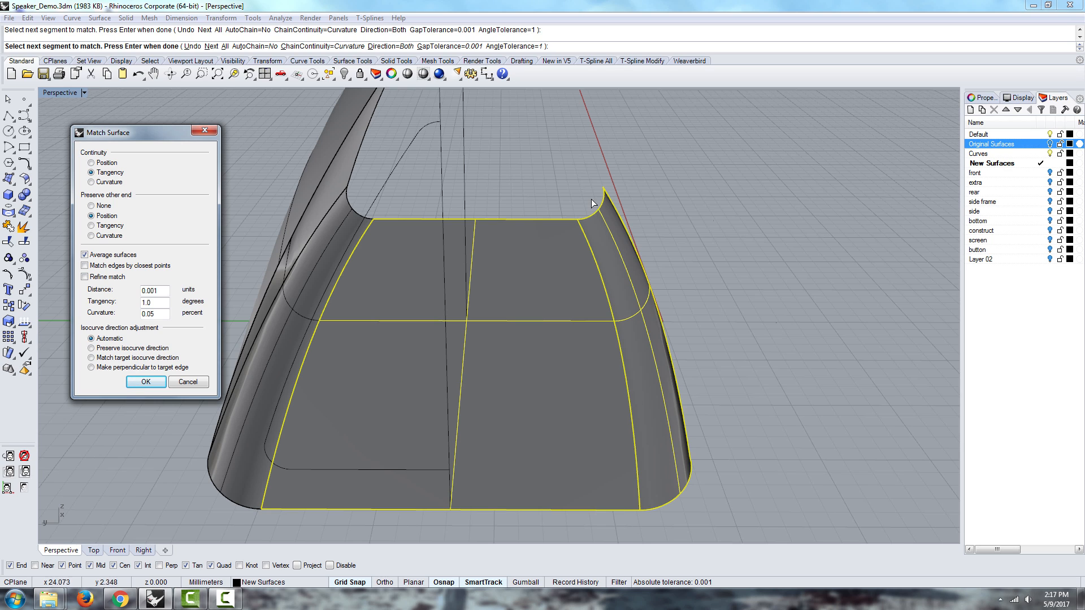
left_click(96, 164)
left_click(146, 382)
- Examine the matched bottom seam up close and the overall speaker body from several angles
right_click_drag(368, 404, 560, 377)
right_click_drag(446, 337, 384, 390)
scroll(398, 391, "up", 5)
right_click(358, 344)
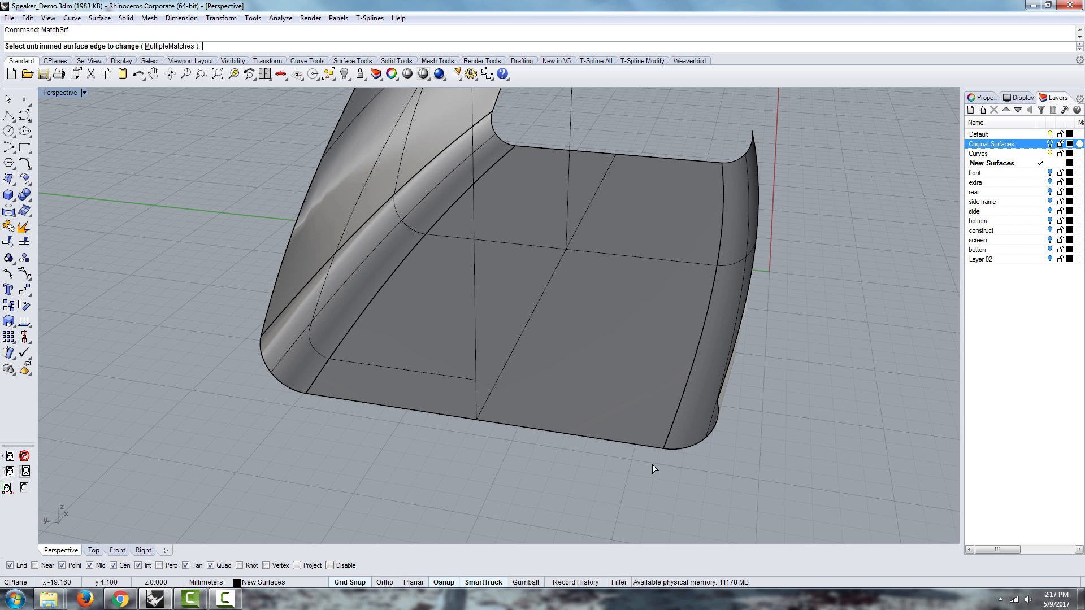
scroll(652, 465, "down", 3)
right_click_drag(650, 426, 723, 330)
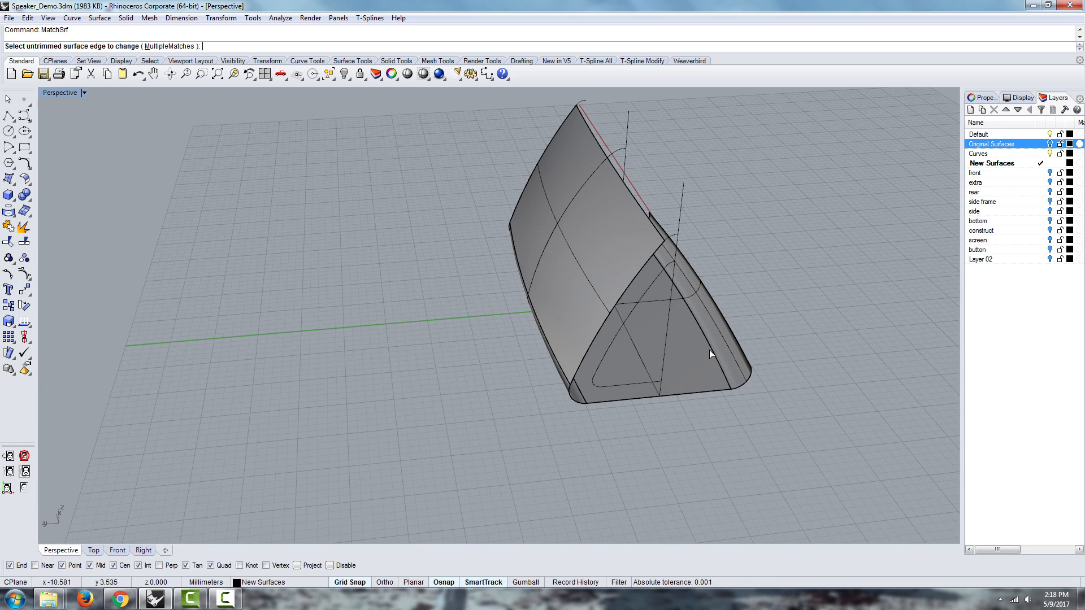
right_click_drag(718, 382, 676, 241)
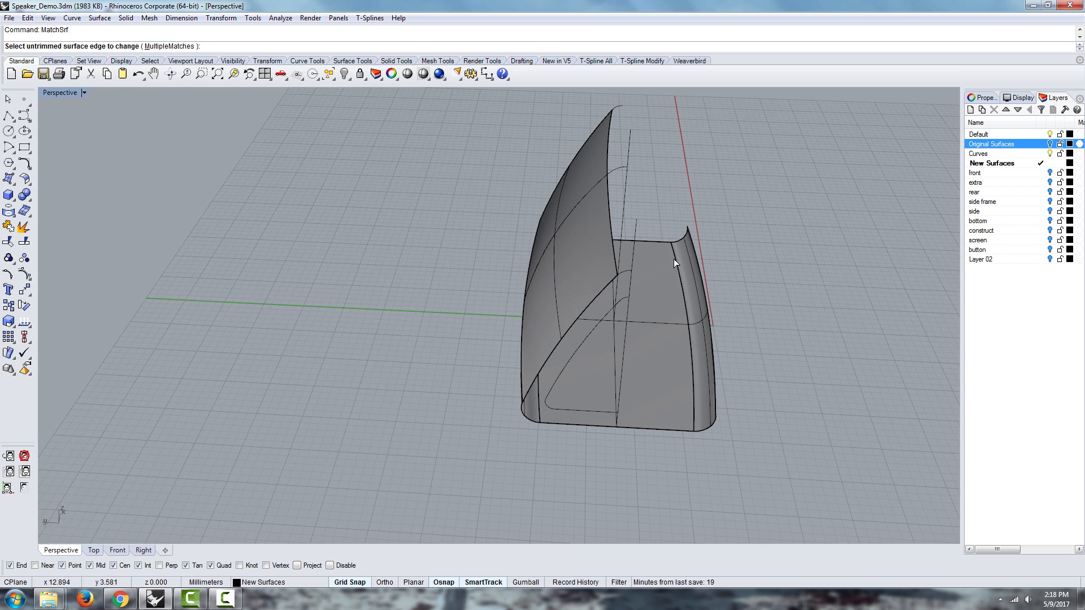
right_click_drag(686, 295, 678, 230)
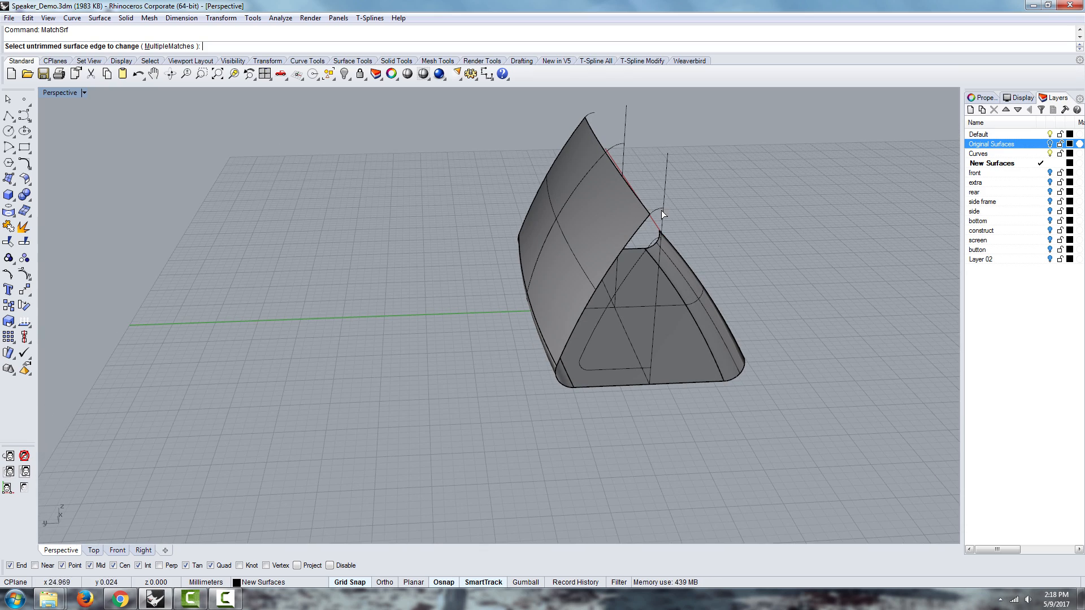